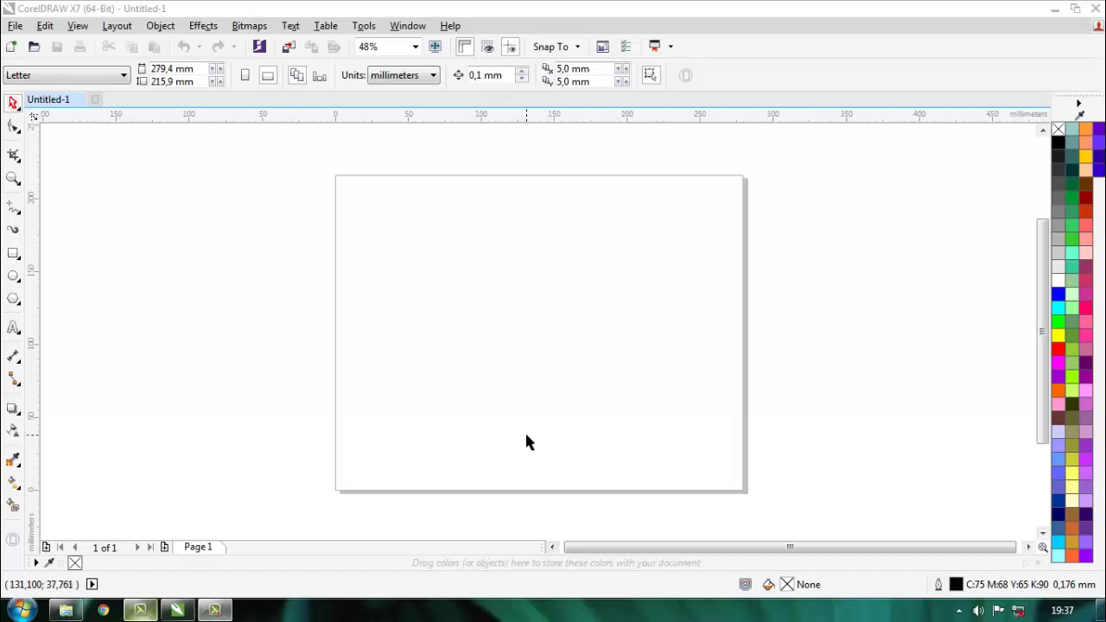
Add the artistic text "irepa channel nur" in Arial 24 pt near the middle of the page
click(14, 330)
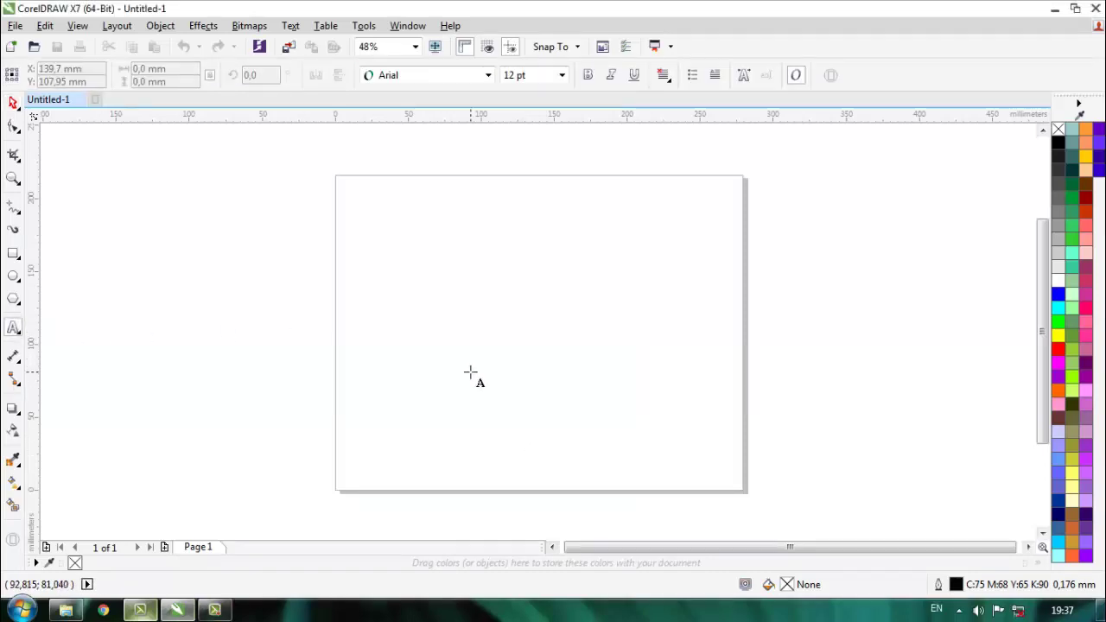
click(417, 343)
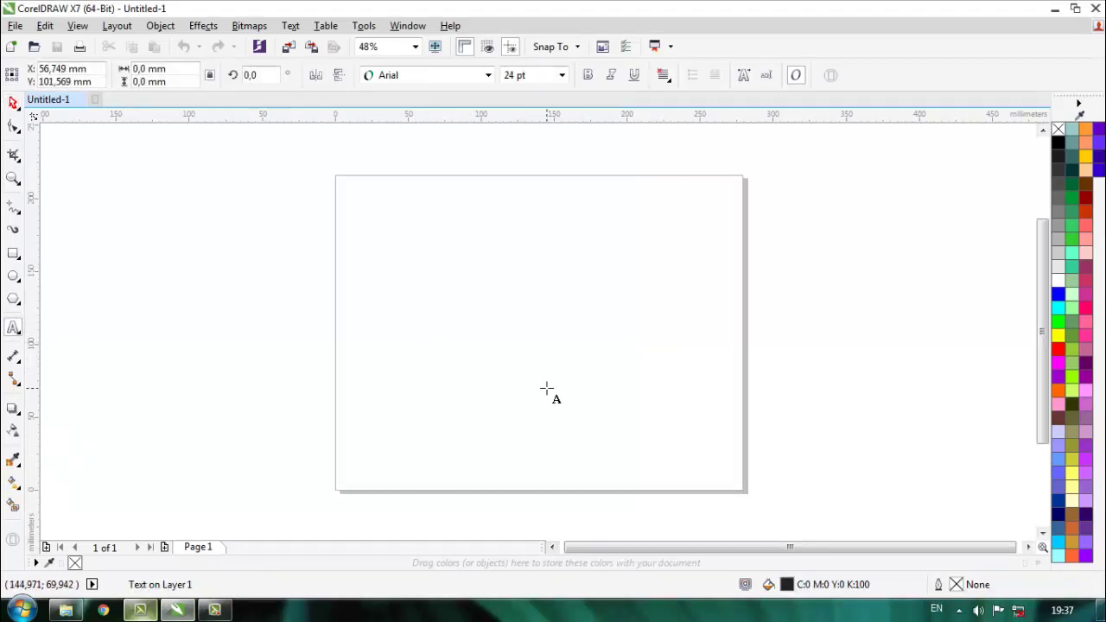
scroll(539, 388, up, 1)
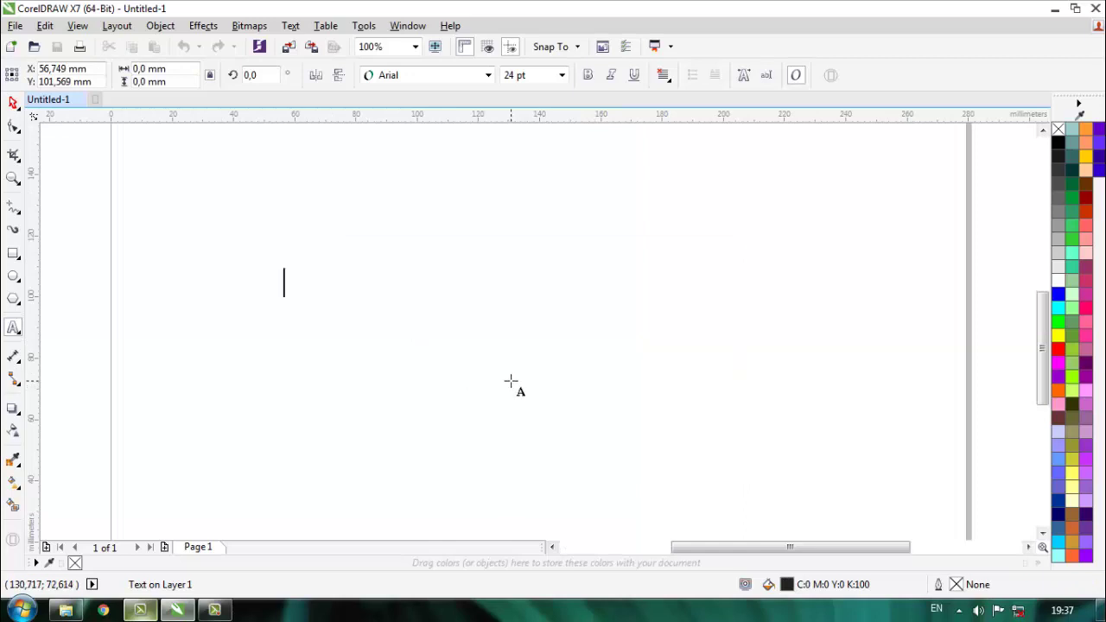
scroll(514, 383, down, 1)
scroll(491, 332, up, 1)
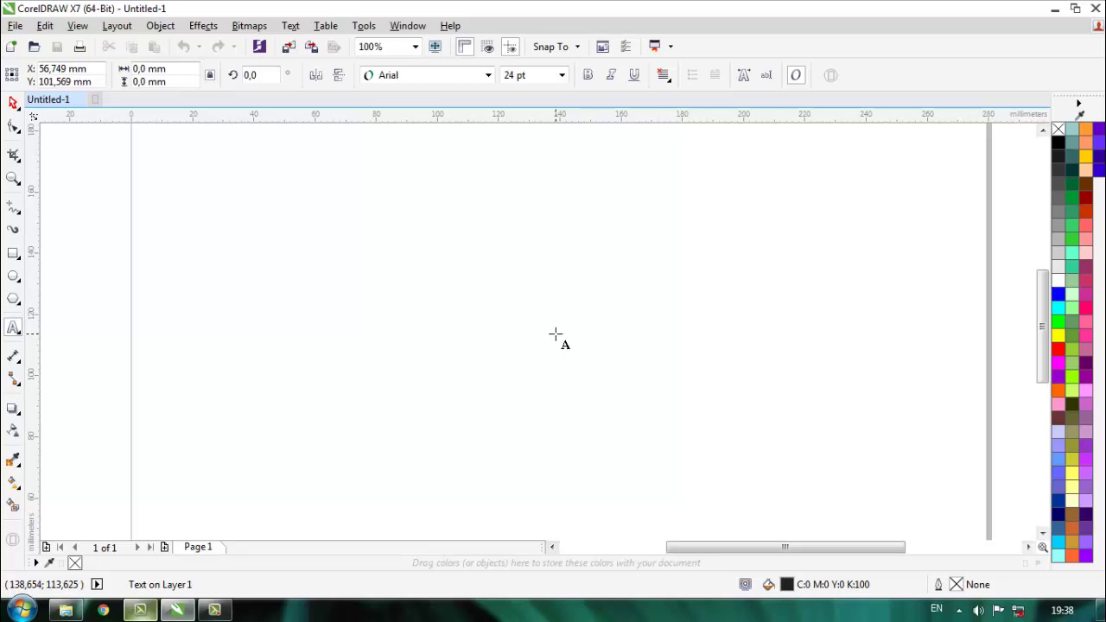
text(irepa channel nur)
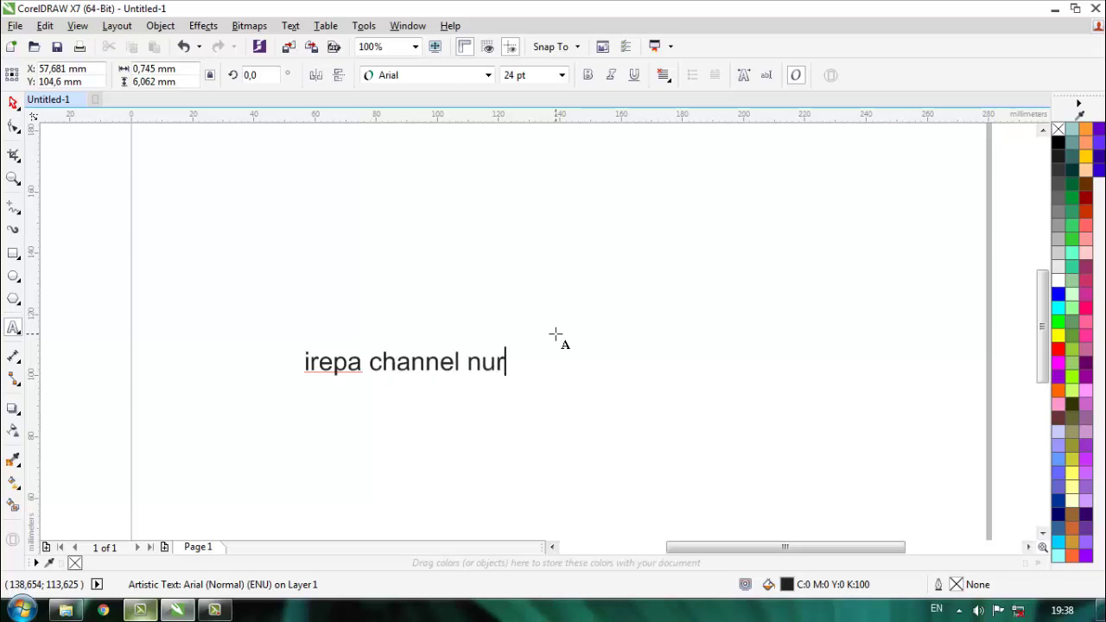
click(13, 102)
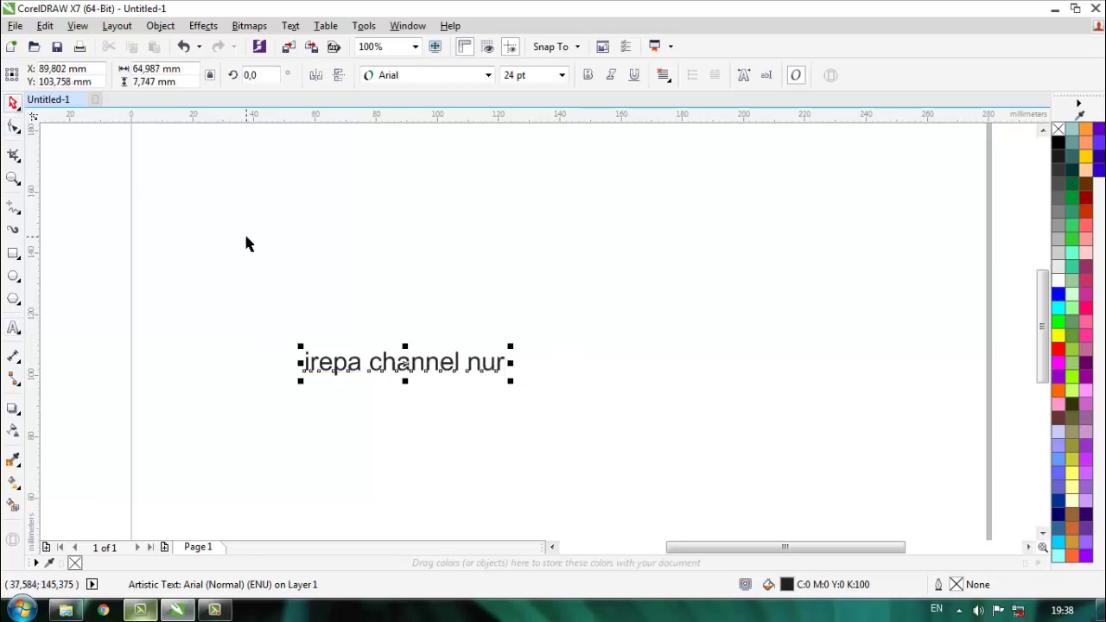
click(528, 320)
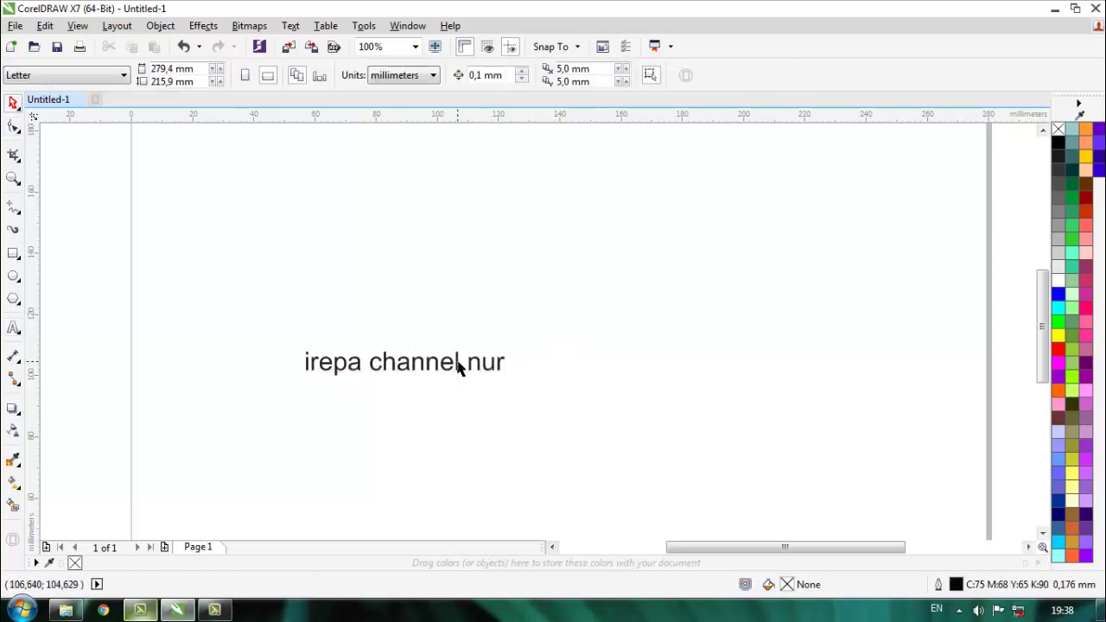
Move the text up and to the right on the page and set its font to Arial CE MT Black
drag(459, 363, 577, 325)
click(578, 325)
scroll(577, 325, up, 2)
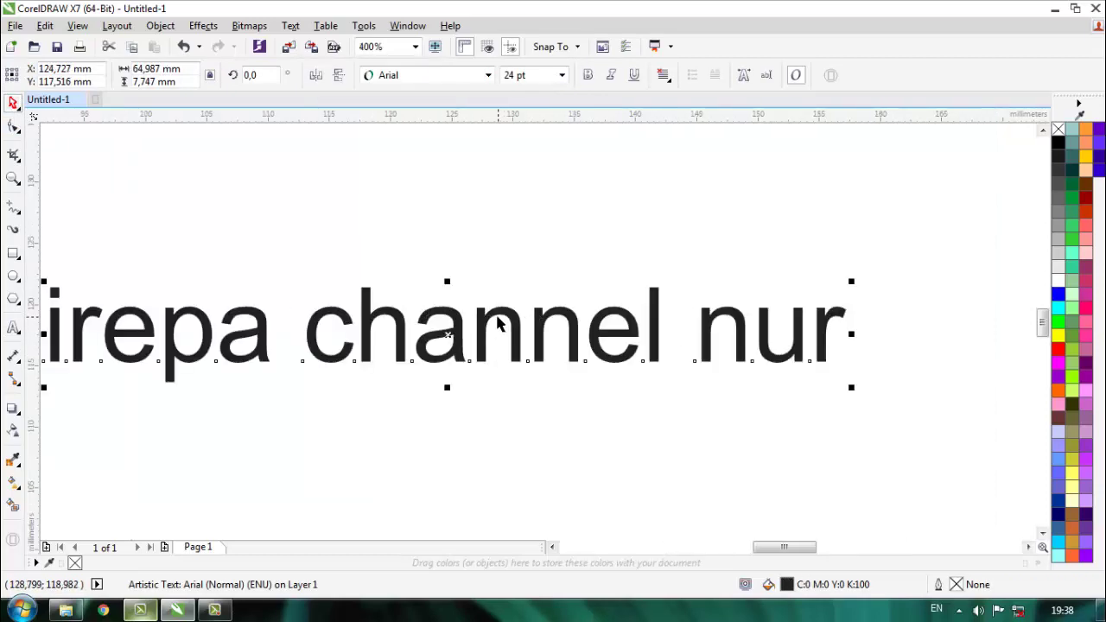
scroll(371, 325, down, 1)
scroll(371, 325, up, 1)
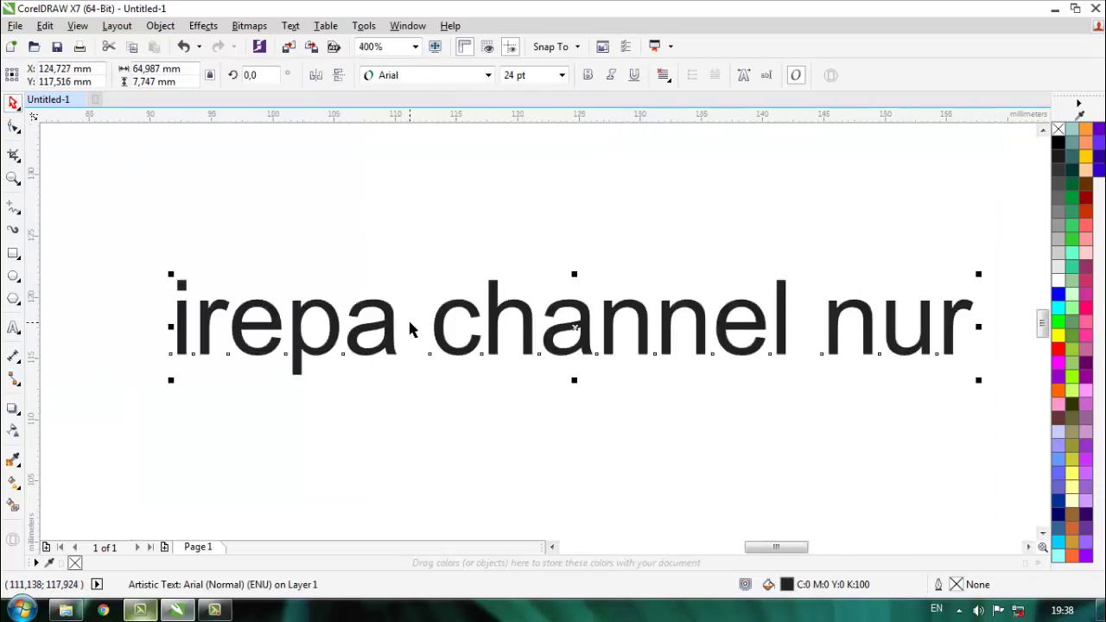
click(390, 80)
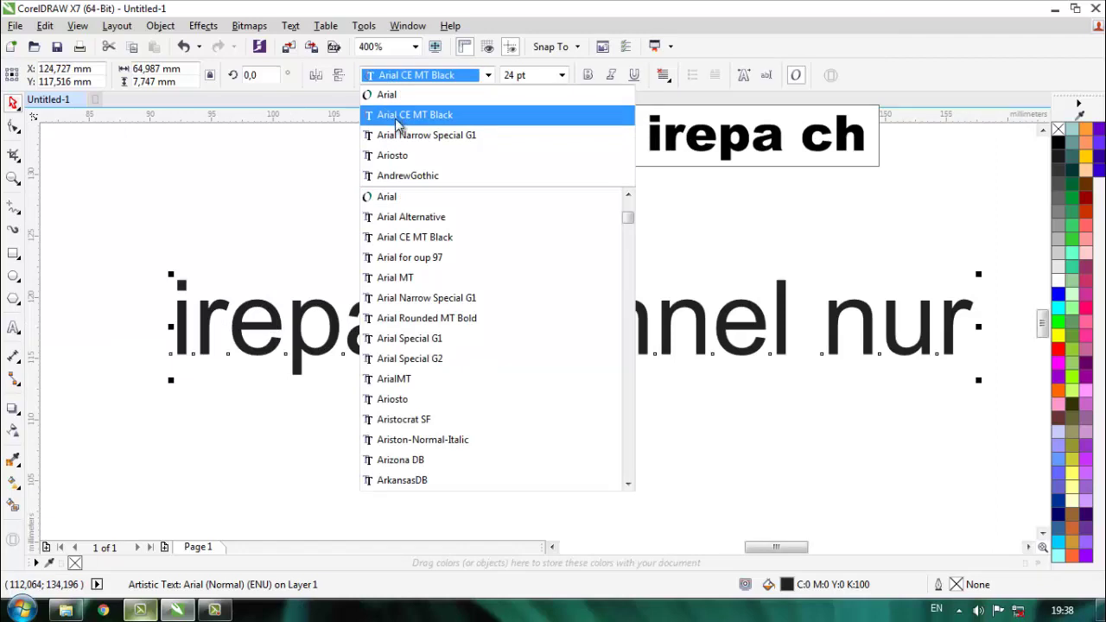
click(396, 115)
scroll(400, 154, down, 1)
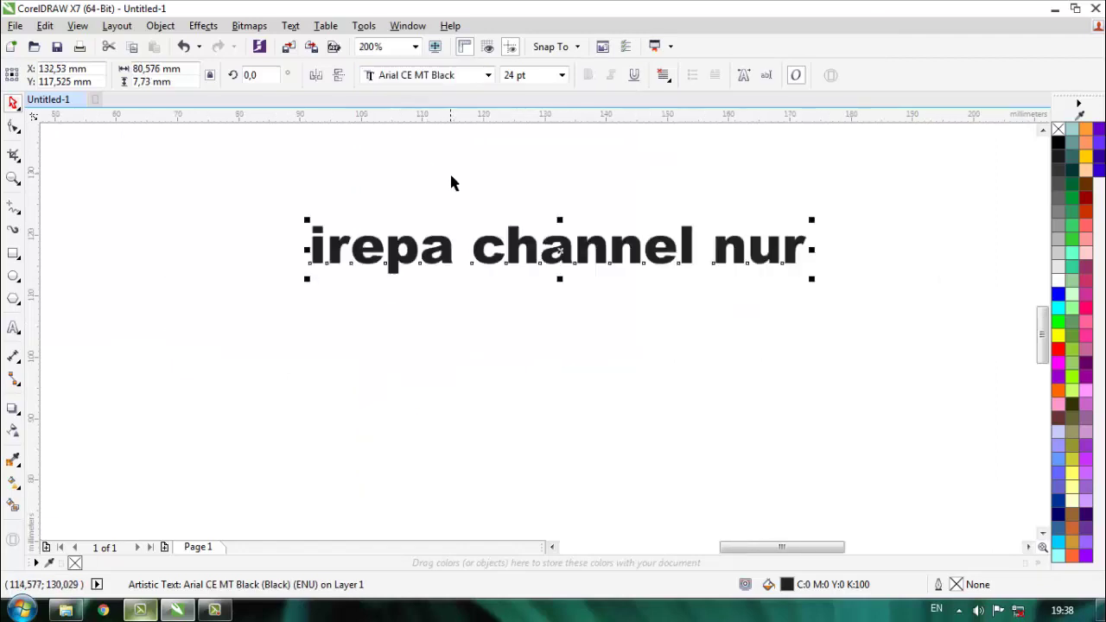
Change the text's case to UPPERCASE
click(297, 28)
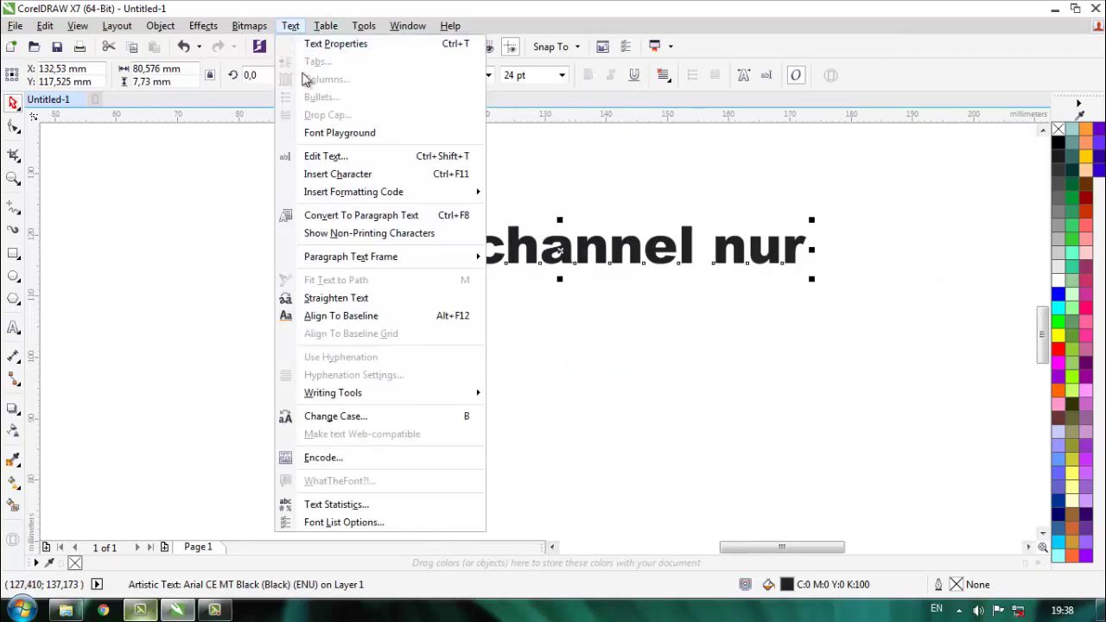
click(335, 317)
click(291, 26)
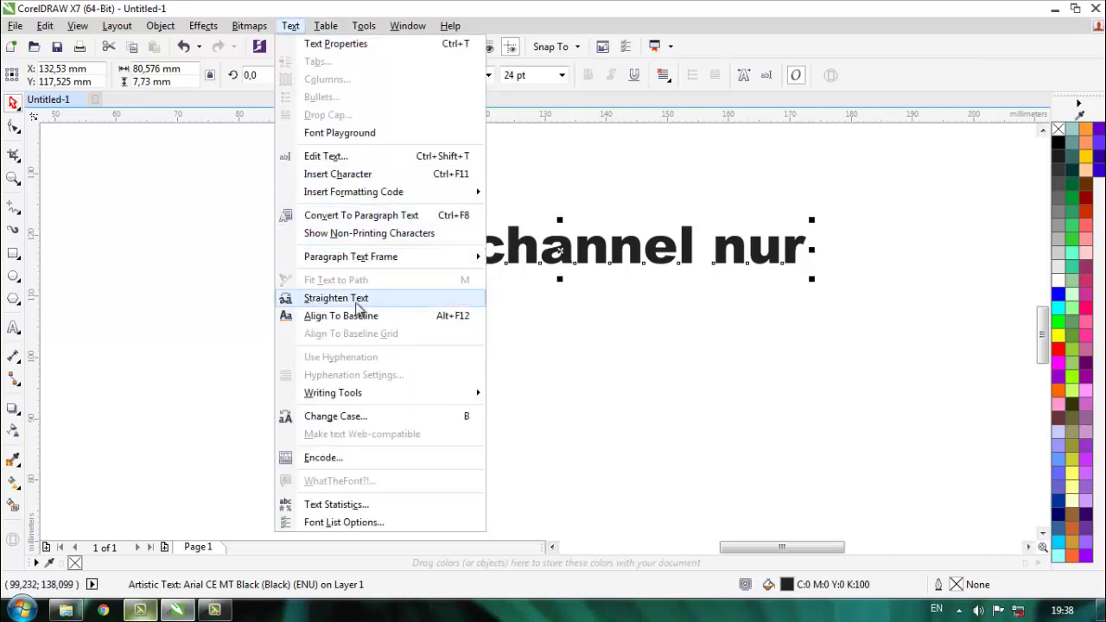
click(336, 417)
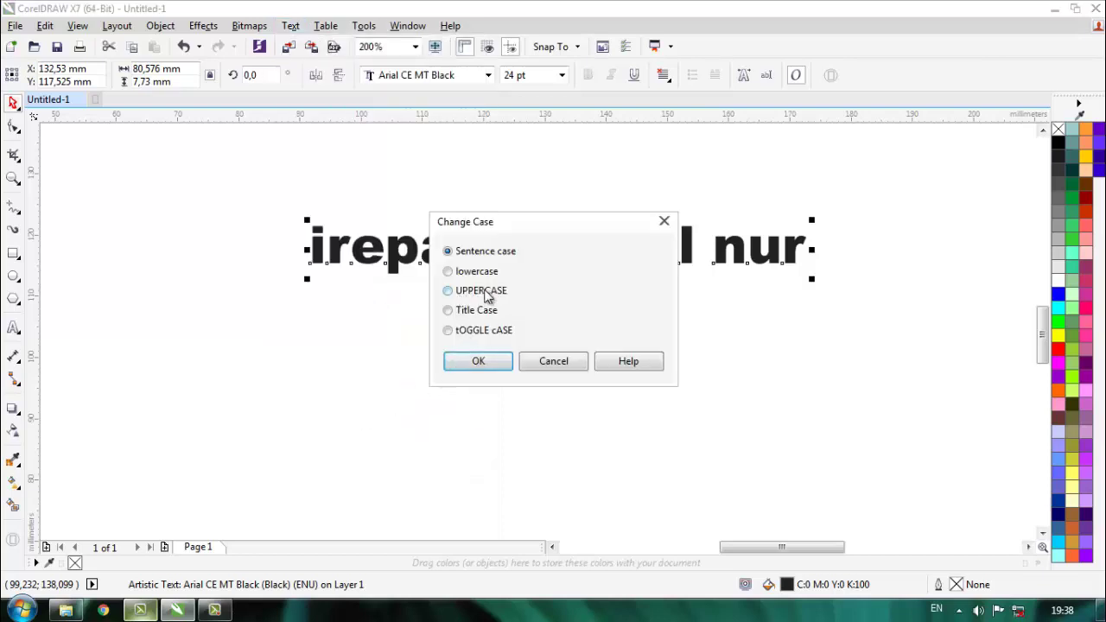
click(478, 361)
scroll(484, 350, down, 3)
scroll(501, 346, up, 2)
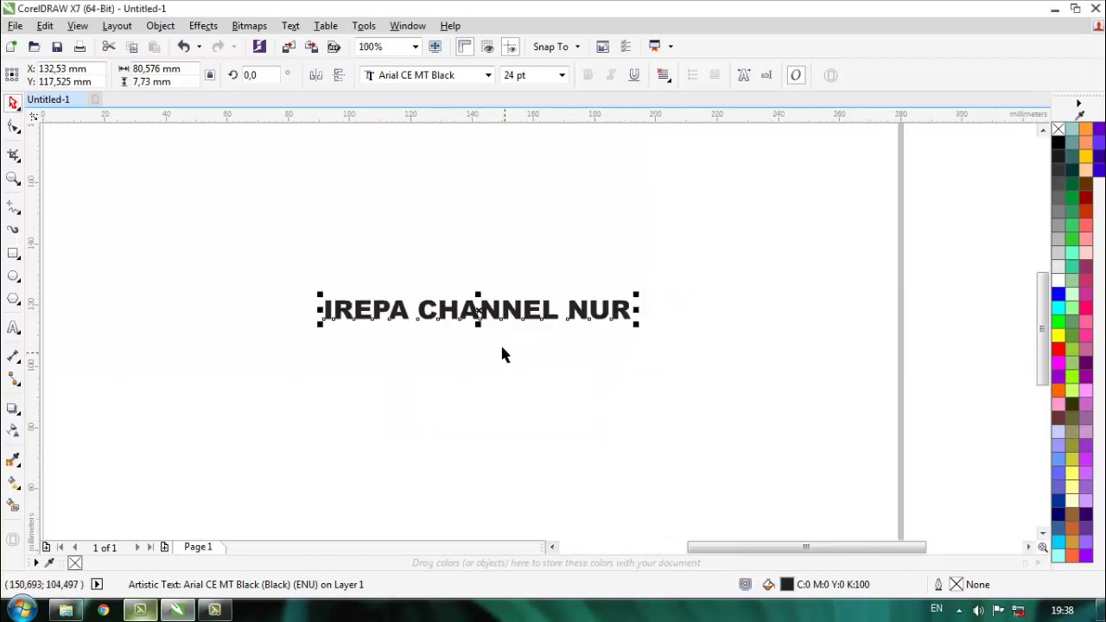
scroll(478, 313, up, 1)
scroll(478, 310, down, 1)
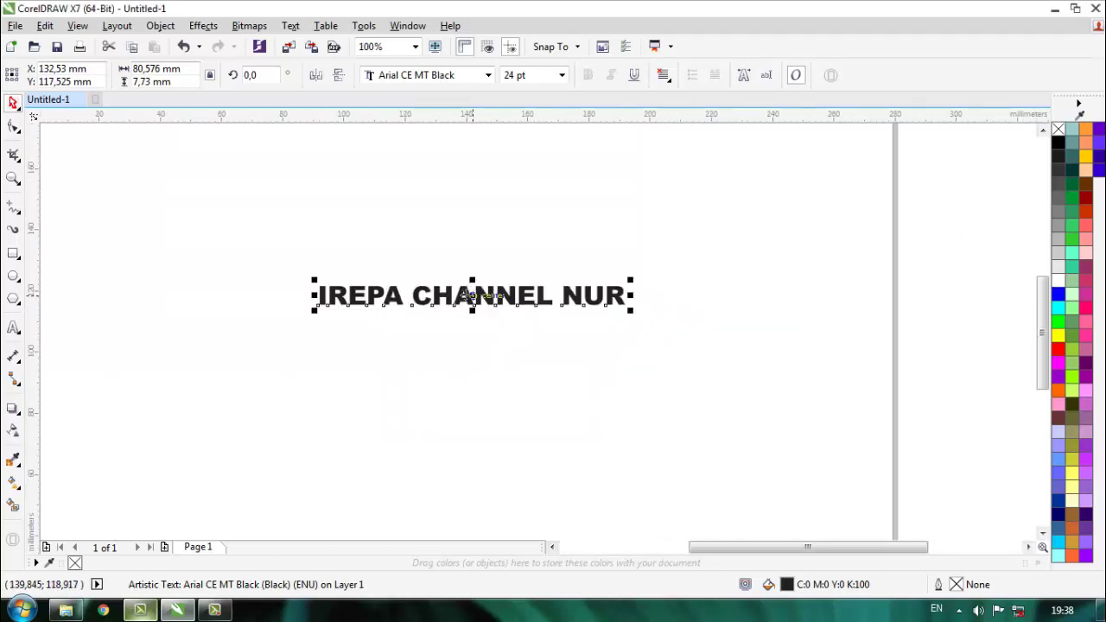
scroll(467, 296, down, 1)
scroll(456, 297, up, 1)
scroll(460, 302, up, 1)
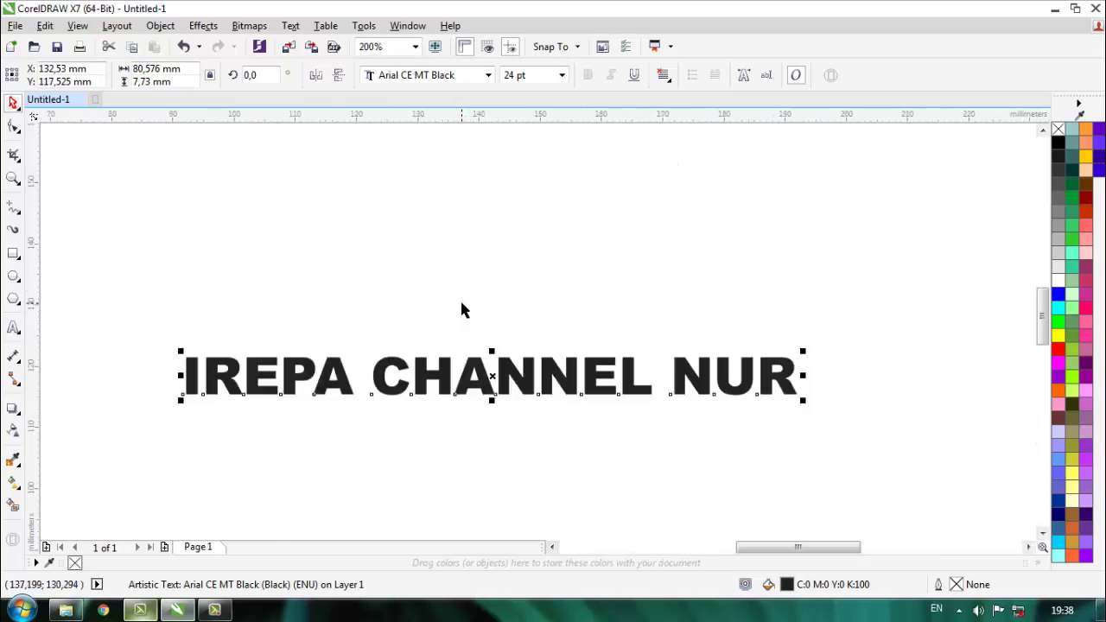
Fill the text with black and enlarge it proportionally to about 224 mm wide, centred across the page
scroll(461, 308, down, 1)
scroll(466, 347, up, 1)
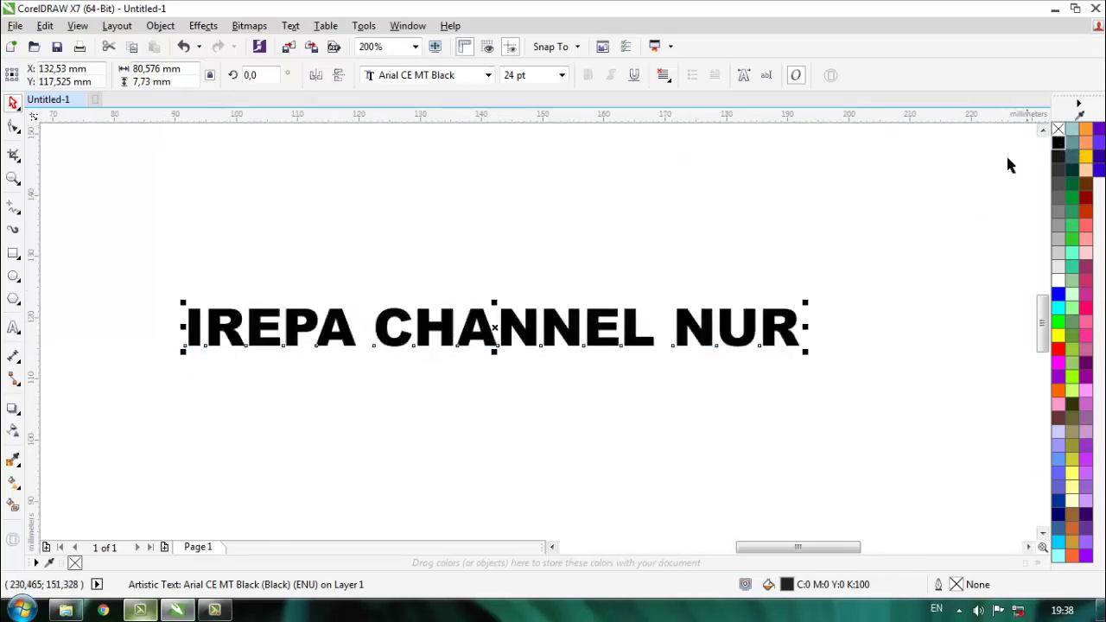
scroll(750, 313, down, 1)
drag(768, 305, 882, 264)
scroll(882, 265, down, 1)
key(z)
click(688, 324)
key(space)
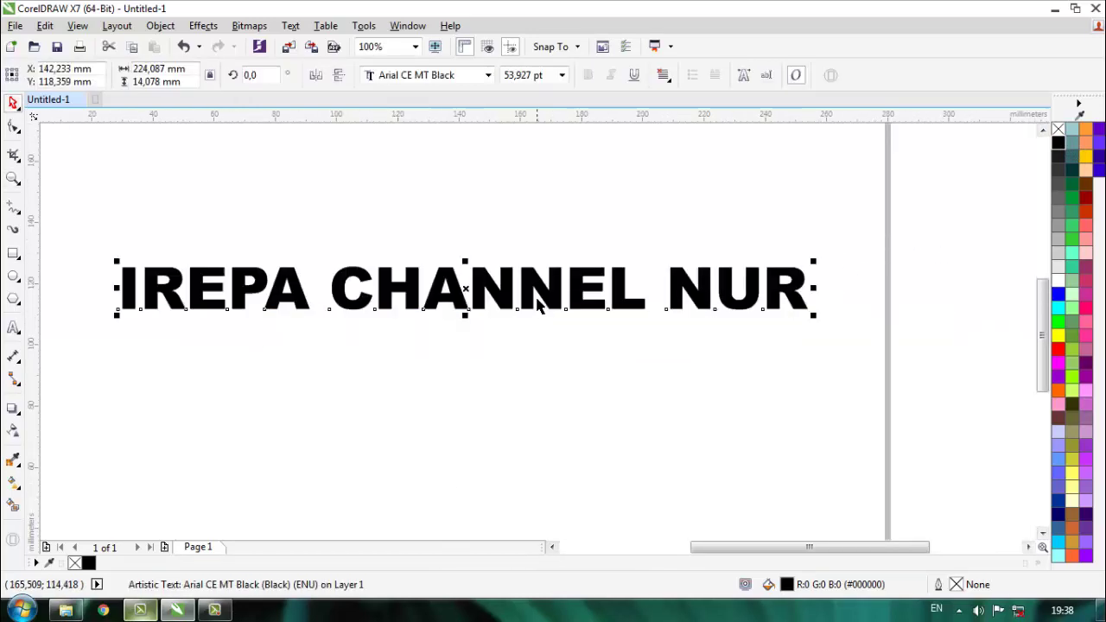
mouse_move(539, 303)
mouse_down()
mouse_move(538, 260)
mouse_move(539, 301)
mouse_up()
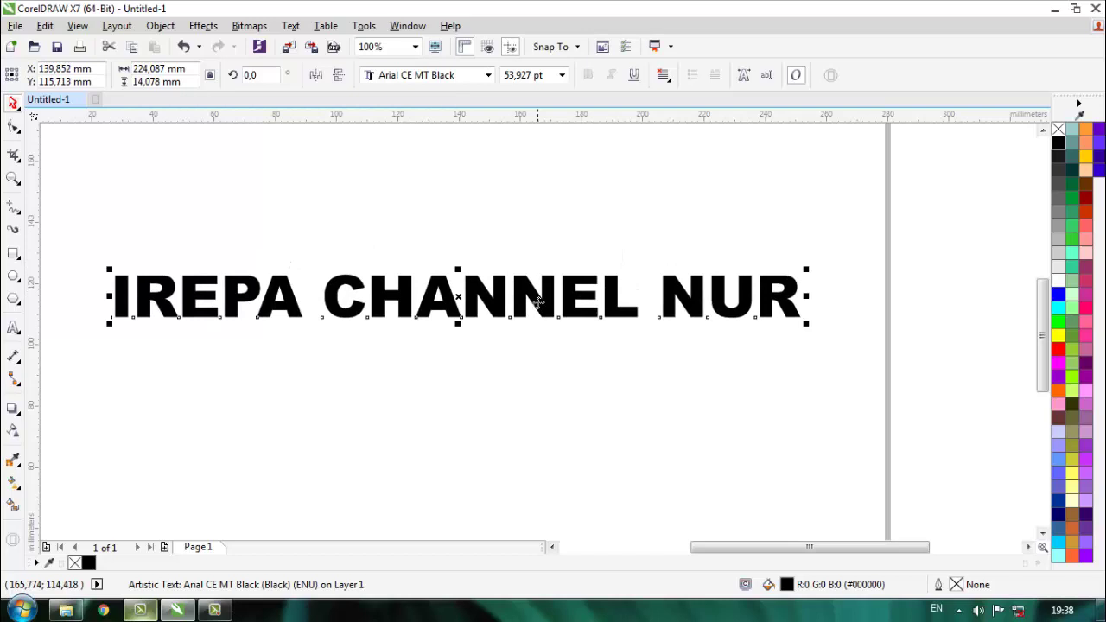
click(504, 357)
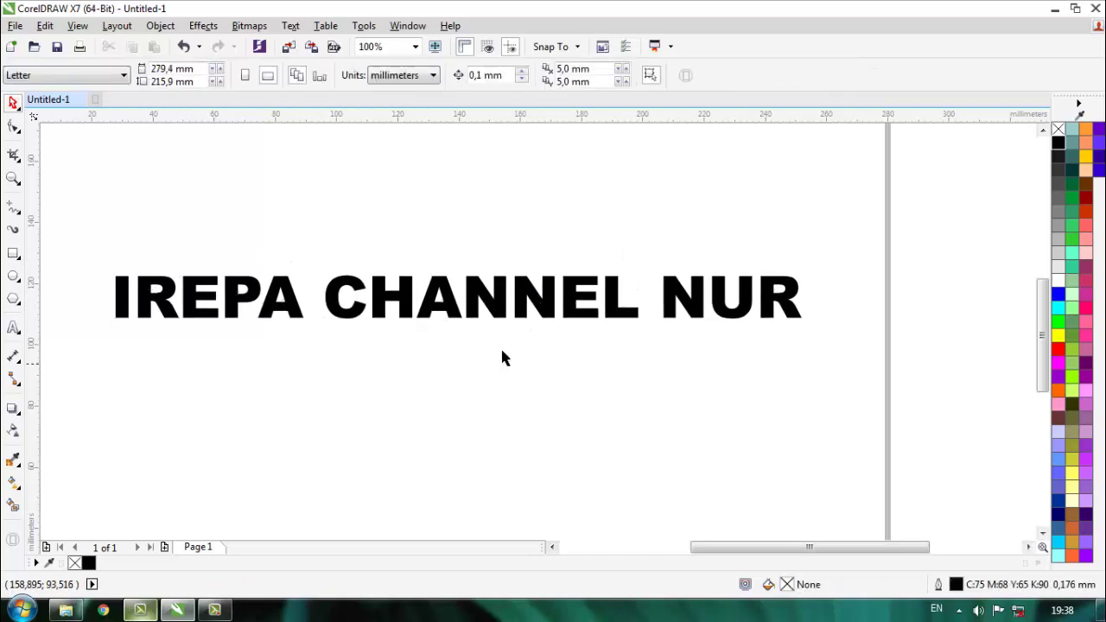
Convert the "IREPA CHANNEL NUR" text to curves
click(456, 311)
click(160, 25)
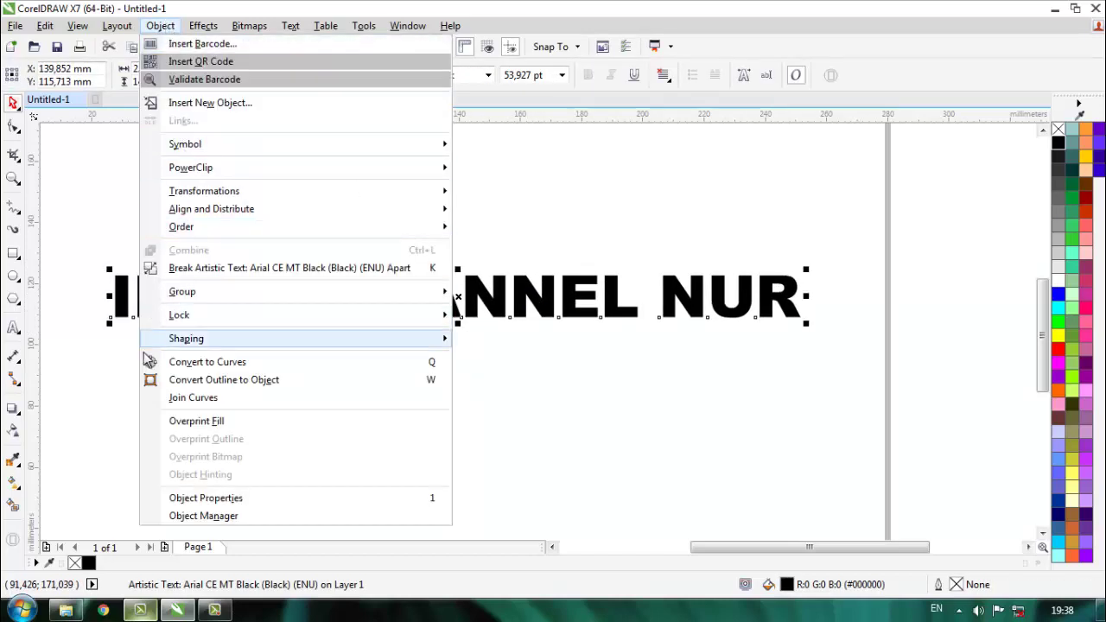
click(385, 363)
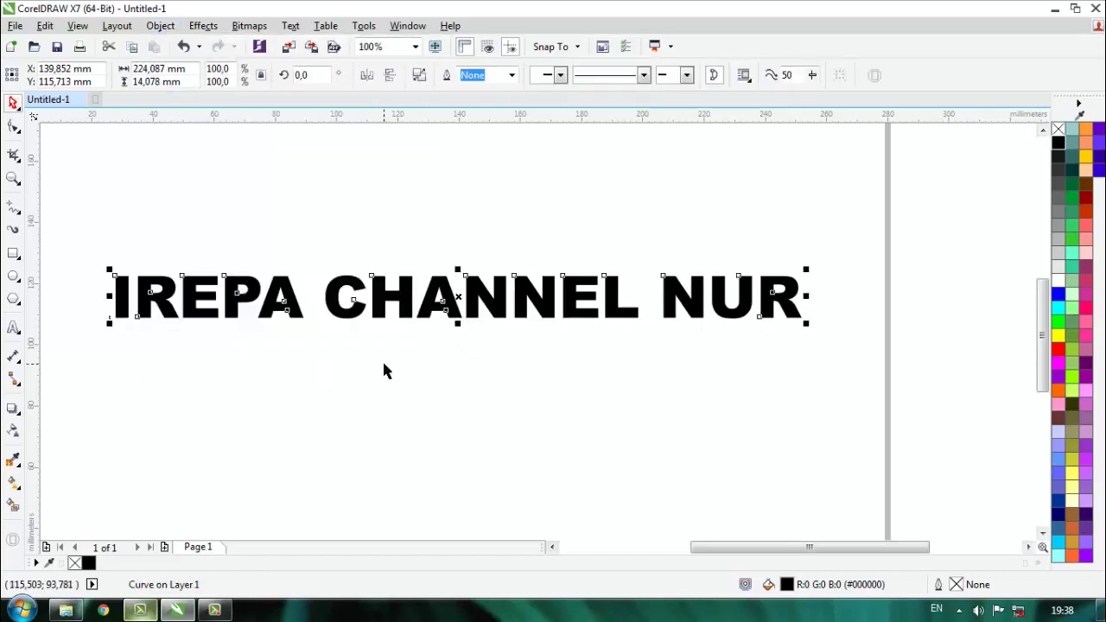
click(383, 371)
click(361, 318)
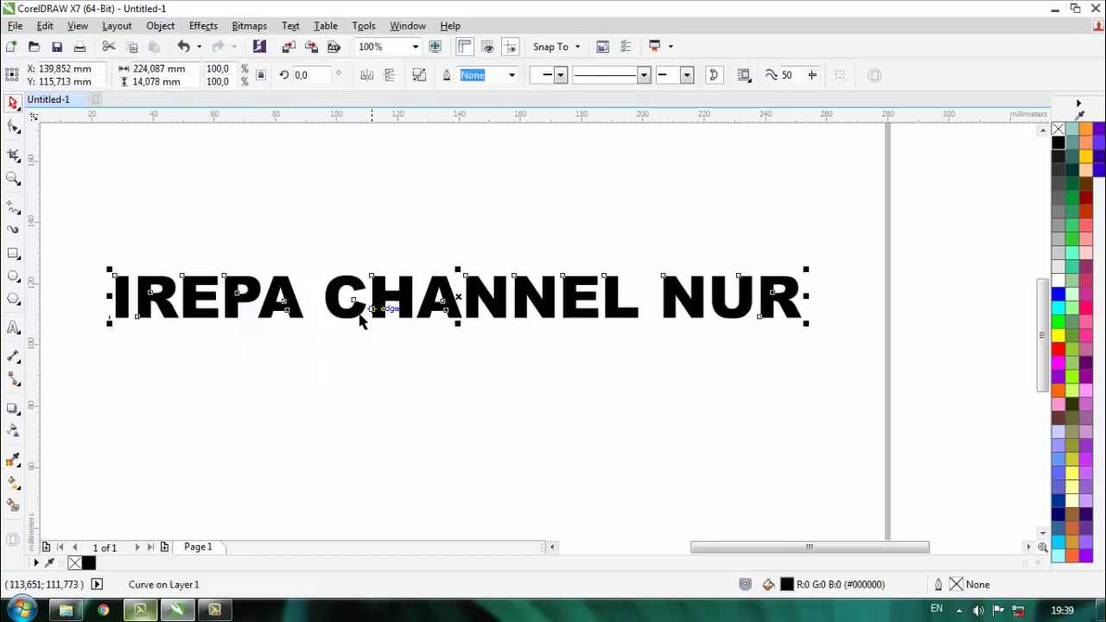
Apply a Single Arc envelope to the lettering and bow its bottom edge downward to a total height of about 59 mm
click(14, 415)
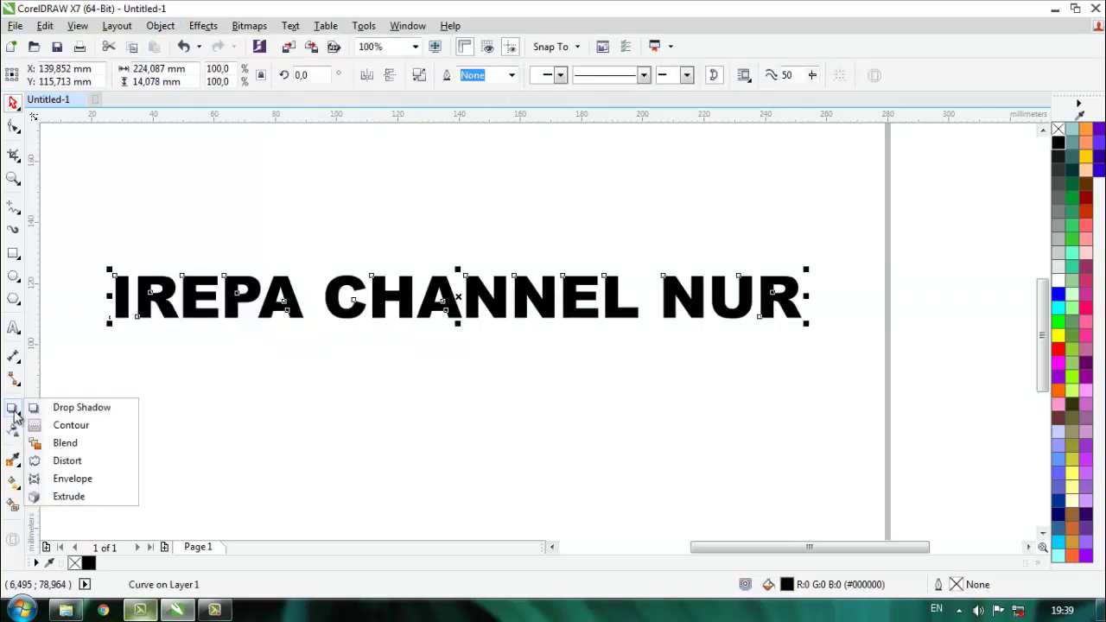
click(61, 479)
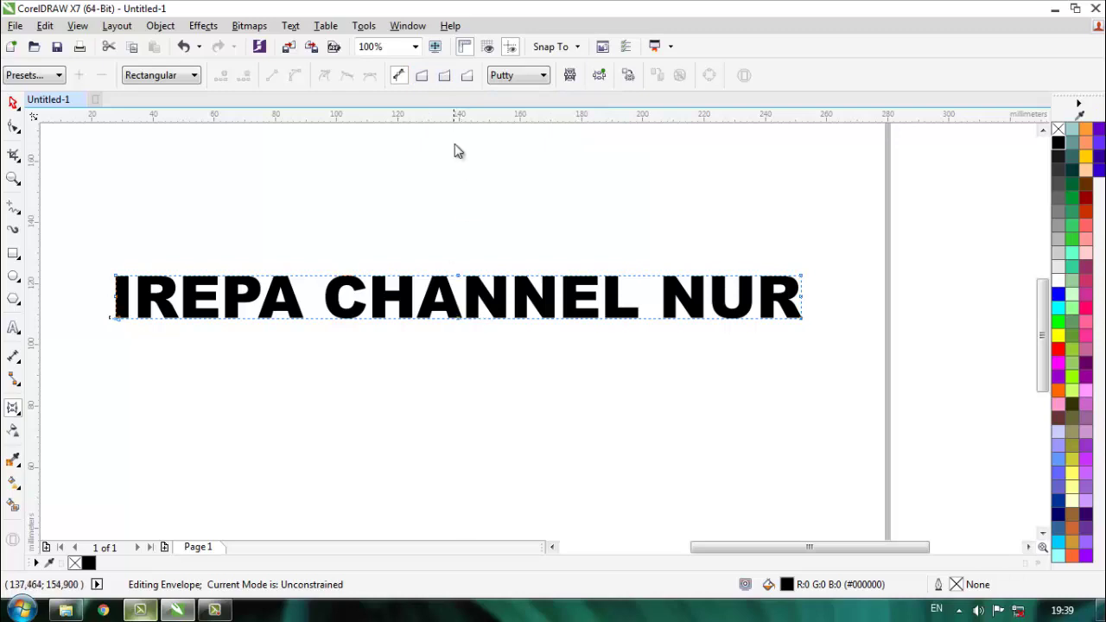
click(446, 79)
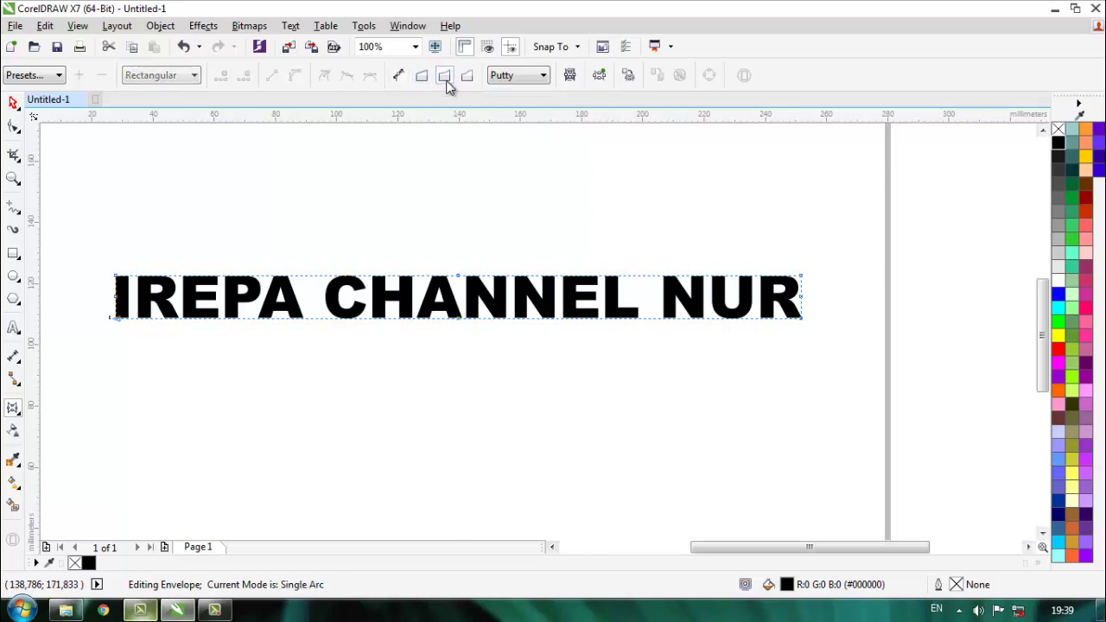
drag(456, 318, 459, 459)
scroll(482, 445, down, 2)
key(space)
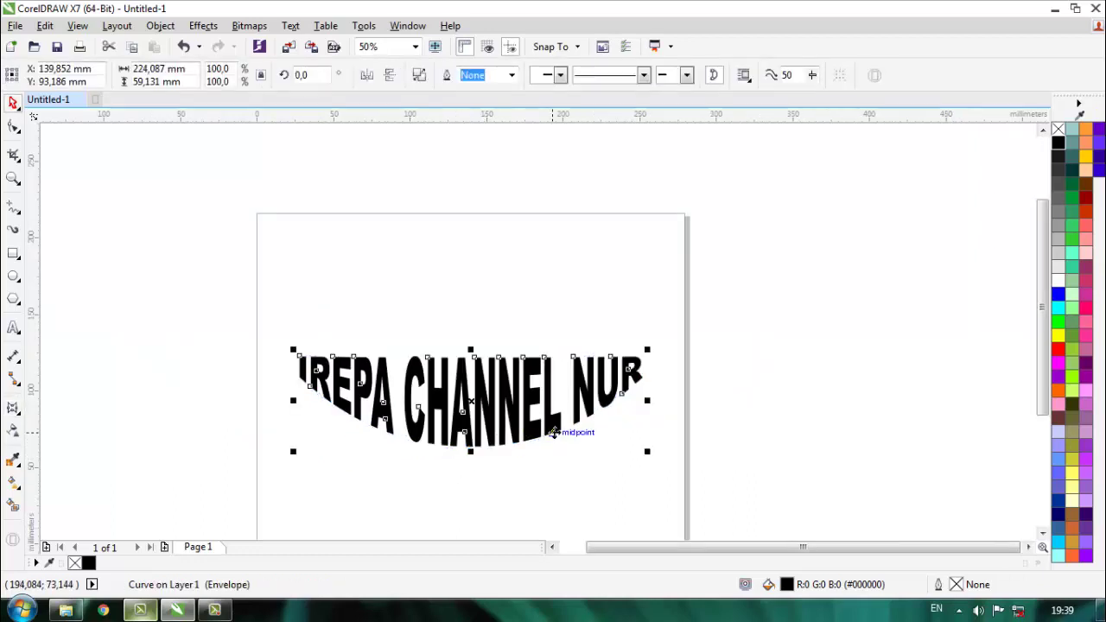
scroll(544, 459, up, 2)
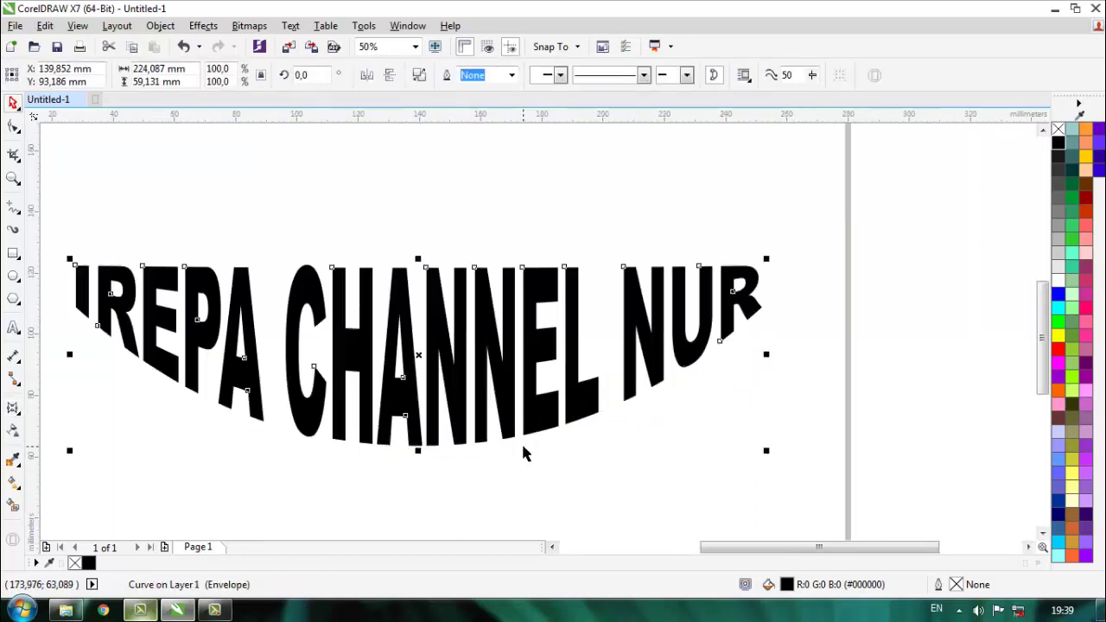
click(415, 222)
Draw a small ellipse above the lettering and fill it with the black sampled from the letters
click(13, 274)
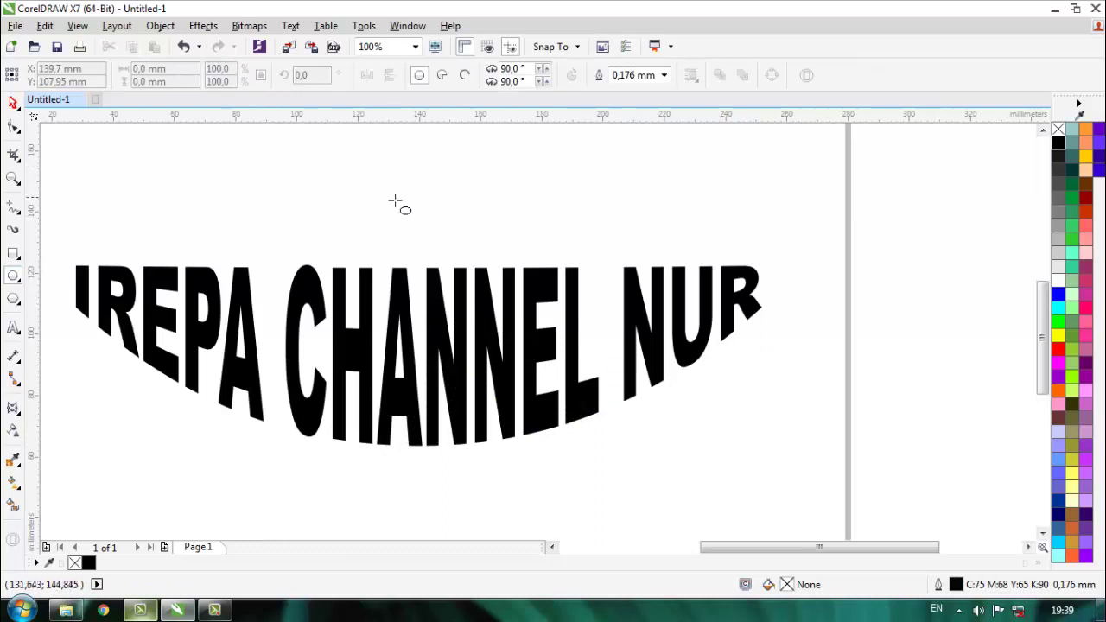
click(403, 273)
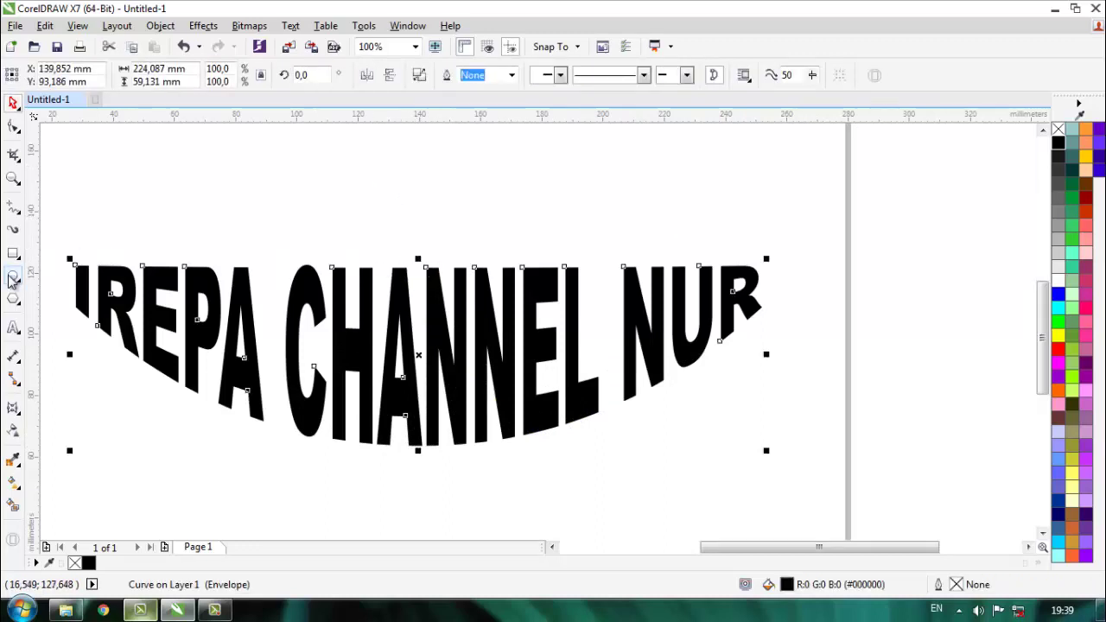
drag(340, 166, 380, 194)
key(i)
click(397, 314)
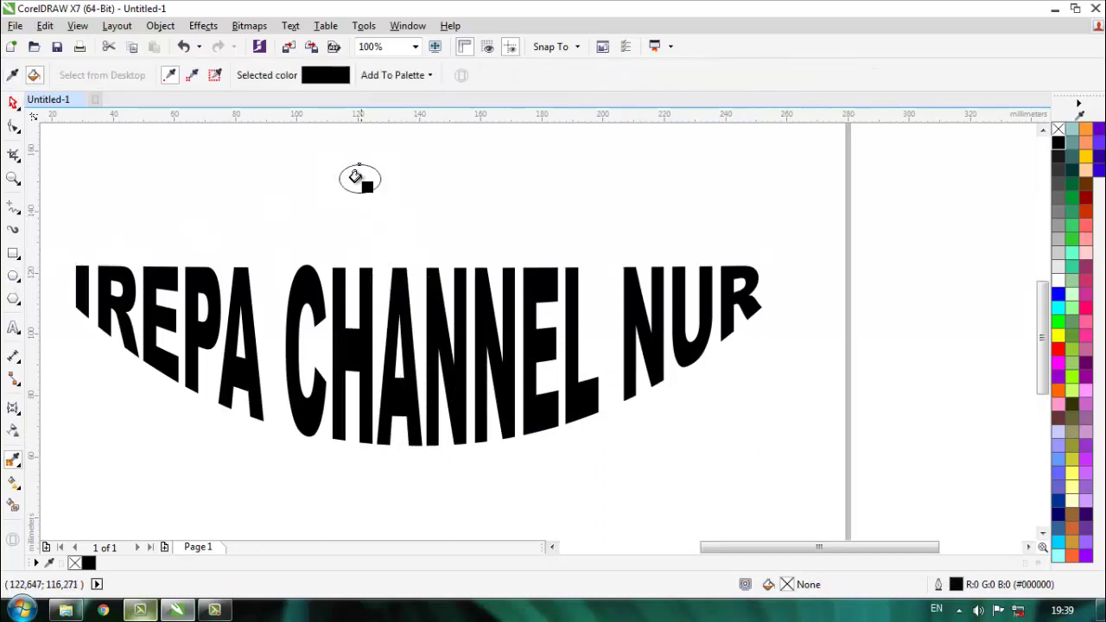
click(355, 178)
Combine the ellipse and the enveloped lettering into one curve and delete the ellipse's nodes from it
key(space)
click(372, 253)
shift+click(359, 179)
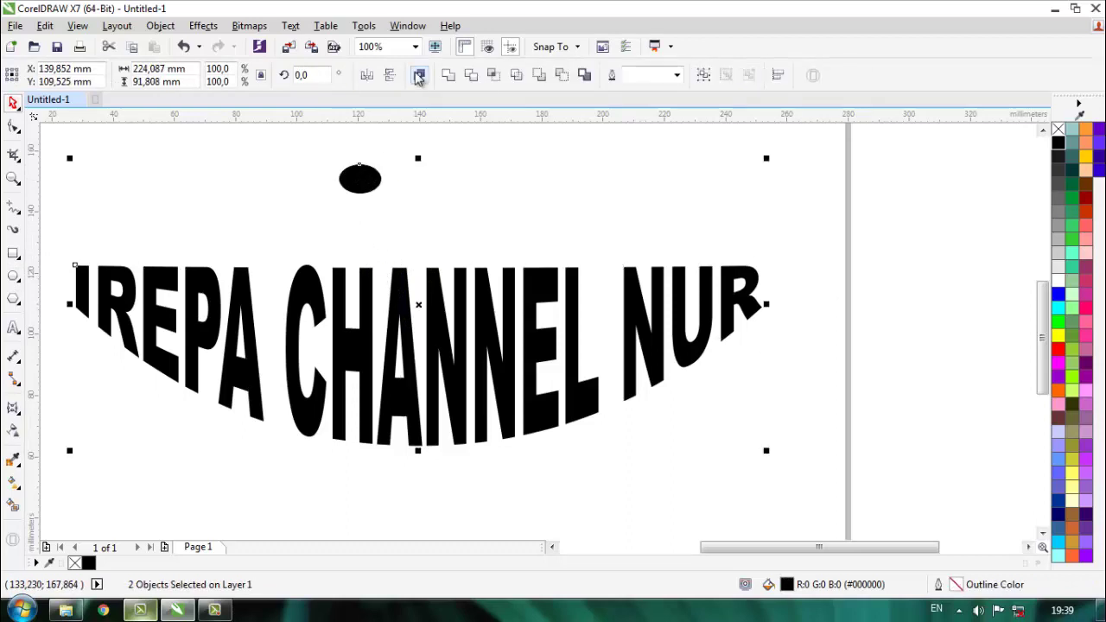
click(418, 75)
key(F10)
key(Delete)
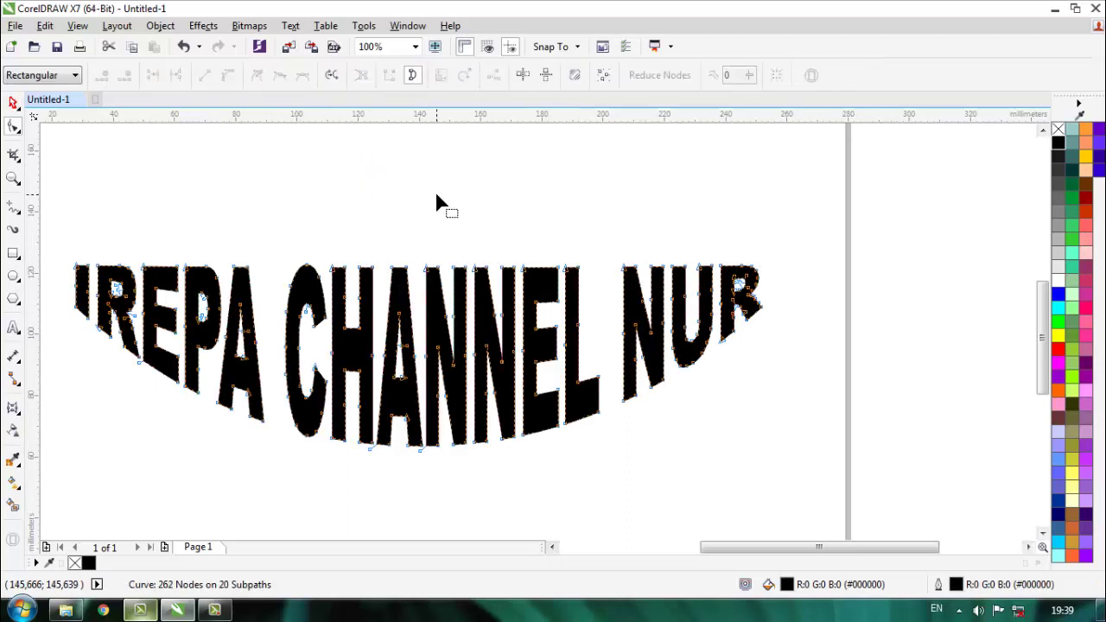
key(space)
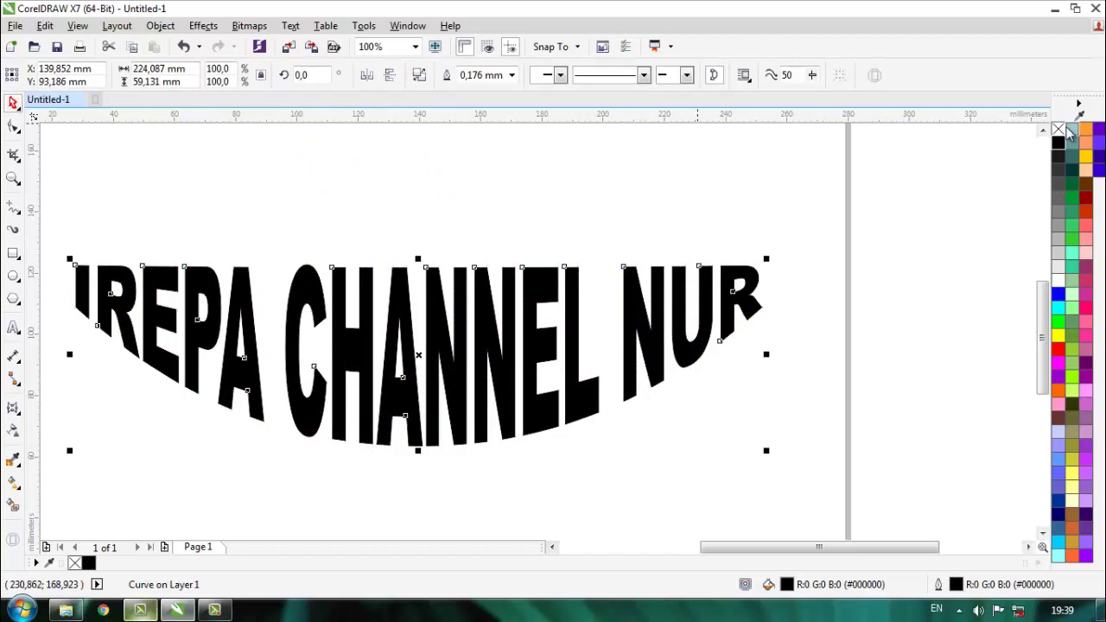
Remove the outline from the combined lettering and deselect it
click(793, 185)
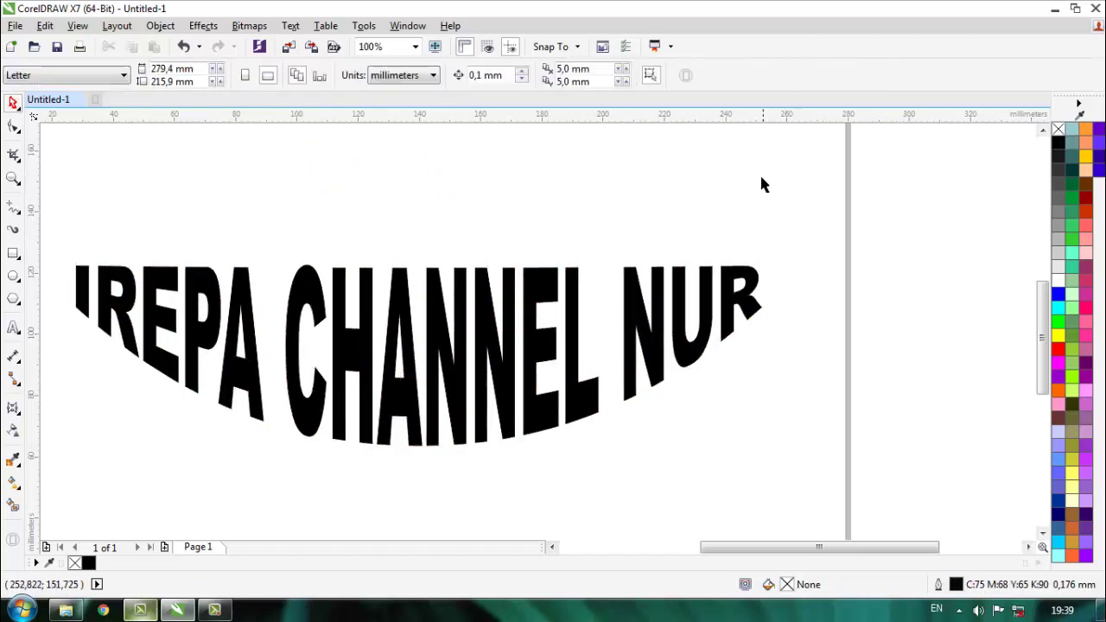
scroll(683, 216, down, 2)
scroll(640, 232, up, 1)
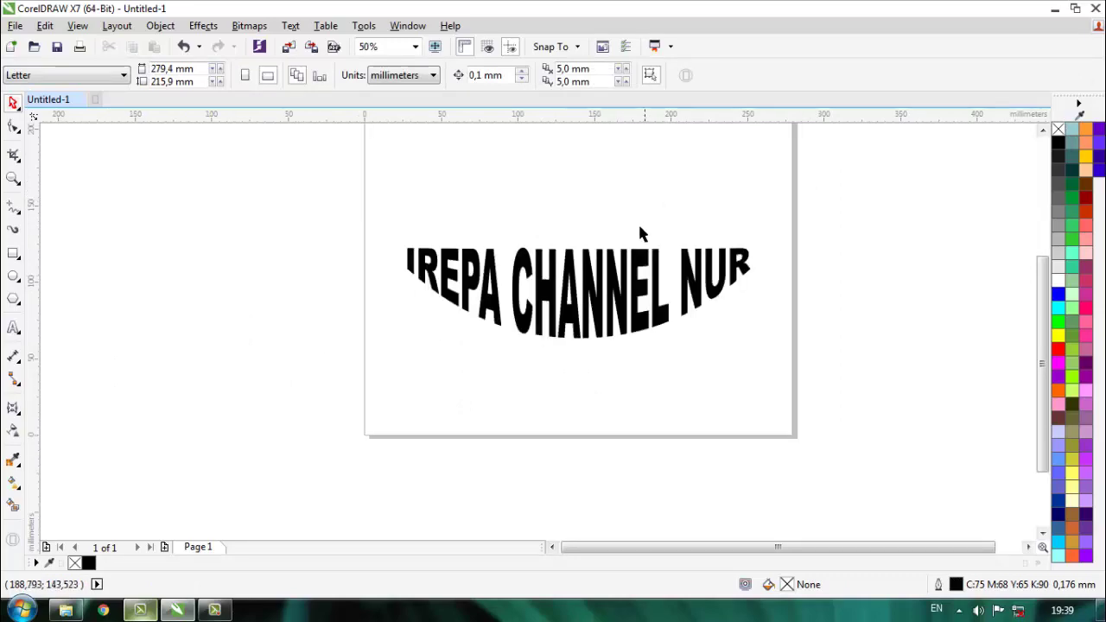
scroll(659, 271, up, 1)
scroll(604, 297, down, 1)
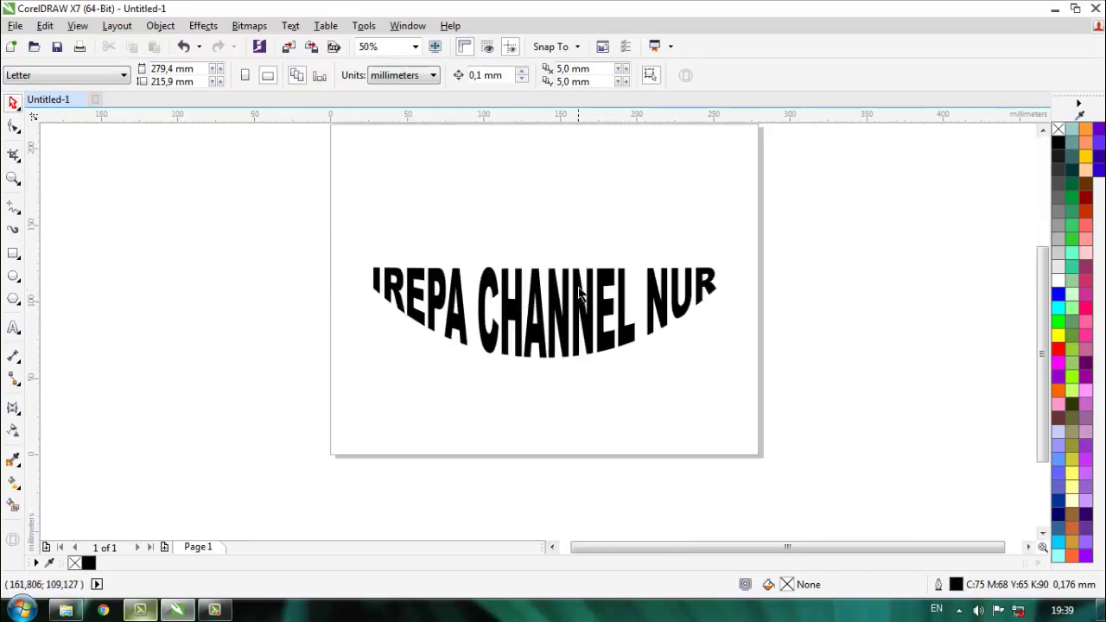
scroll(573, 292, up, 1)
drag(573, 292, 577, 269)
scroll(584, 301, down, 1)
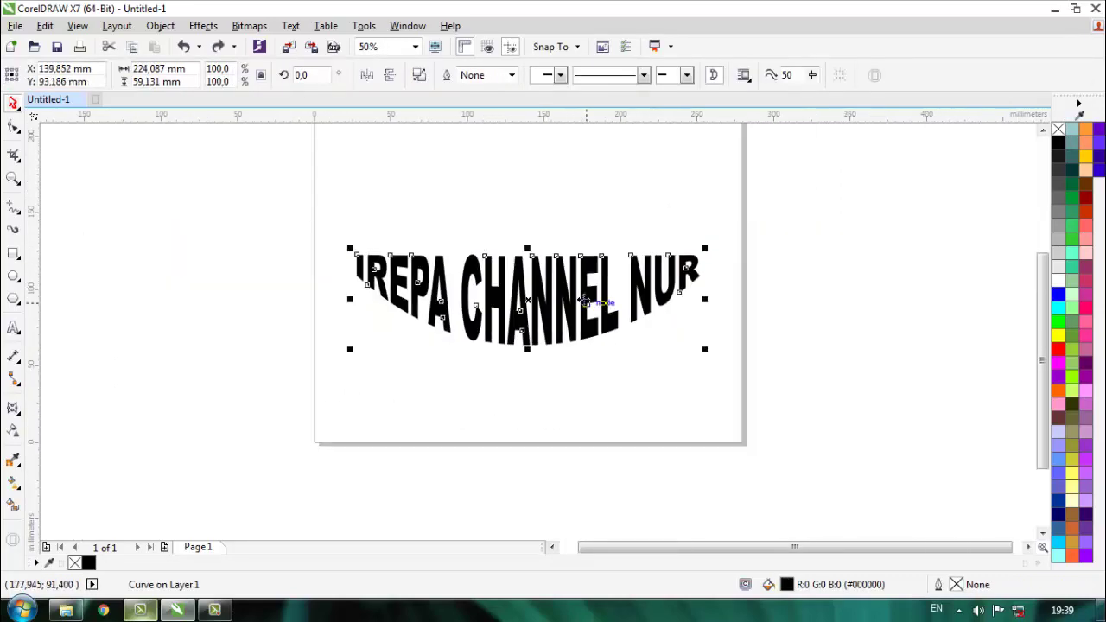
scroll(692, 334, up, 1)
click(573, 476)
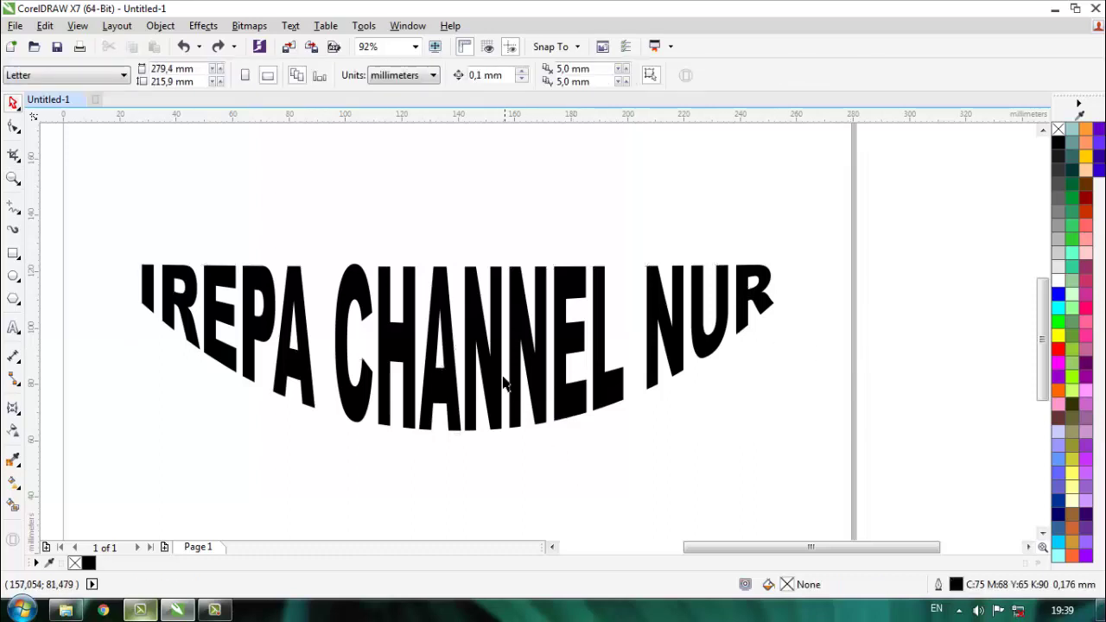
Fill the arched lettering with yellow and keep it selected
click(494, 353)
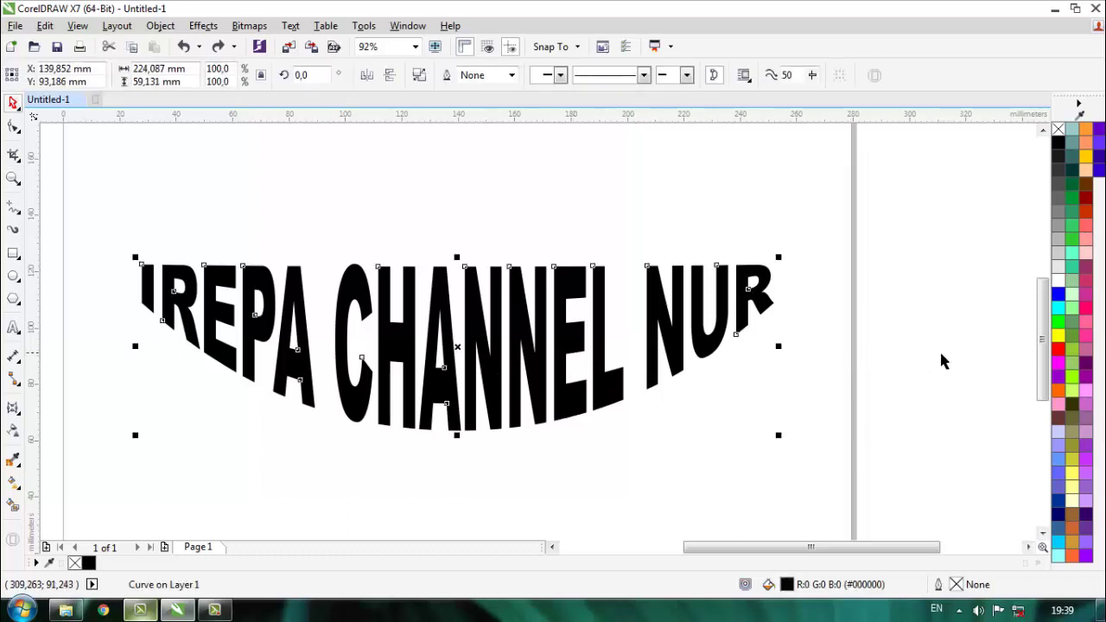
click(1058, 336)
click(821, 374)
scroll(637, 380, down, 1)
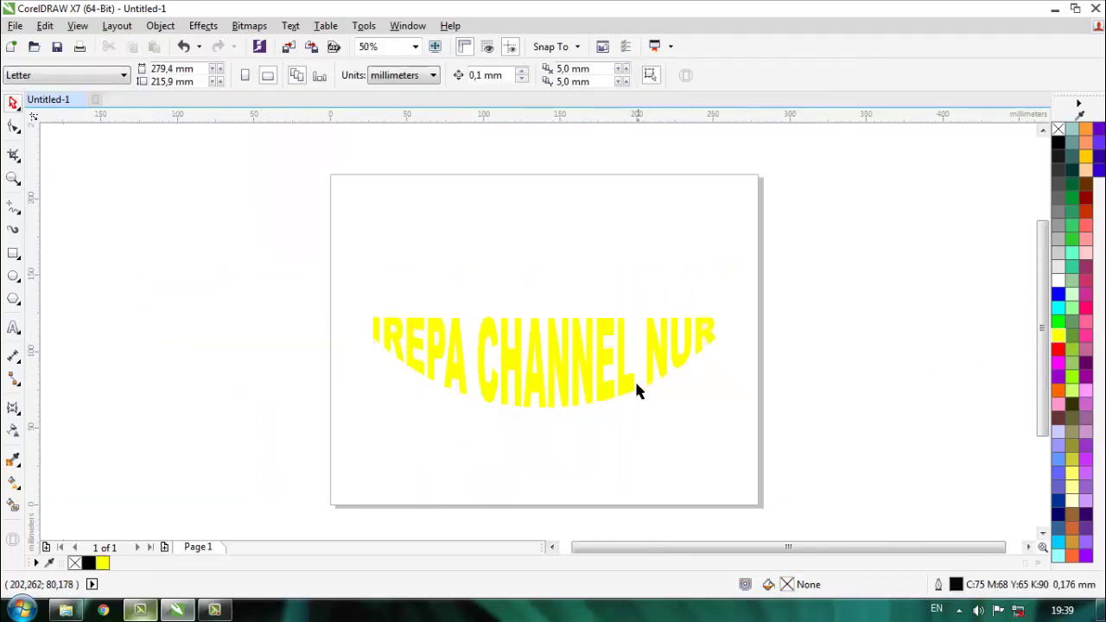
scroll(574, 388, up, 1)
click(544, 341)
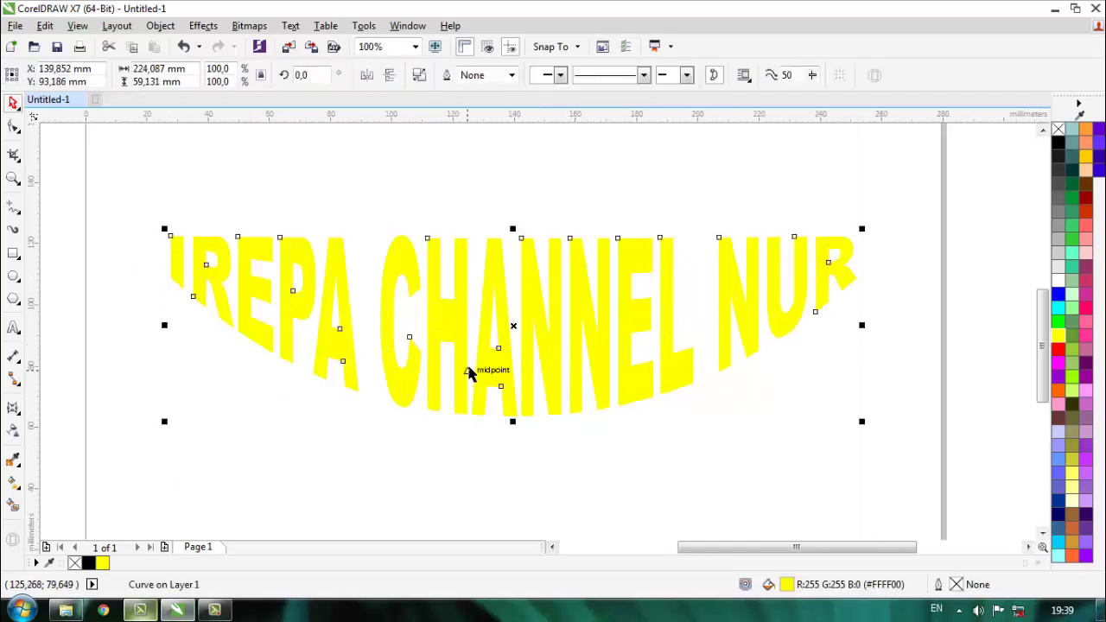
scroll(469, 369, up, 1)
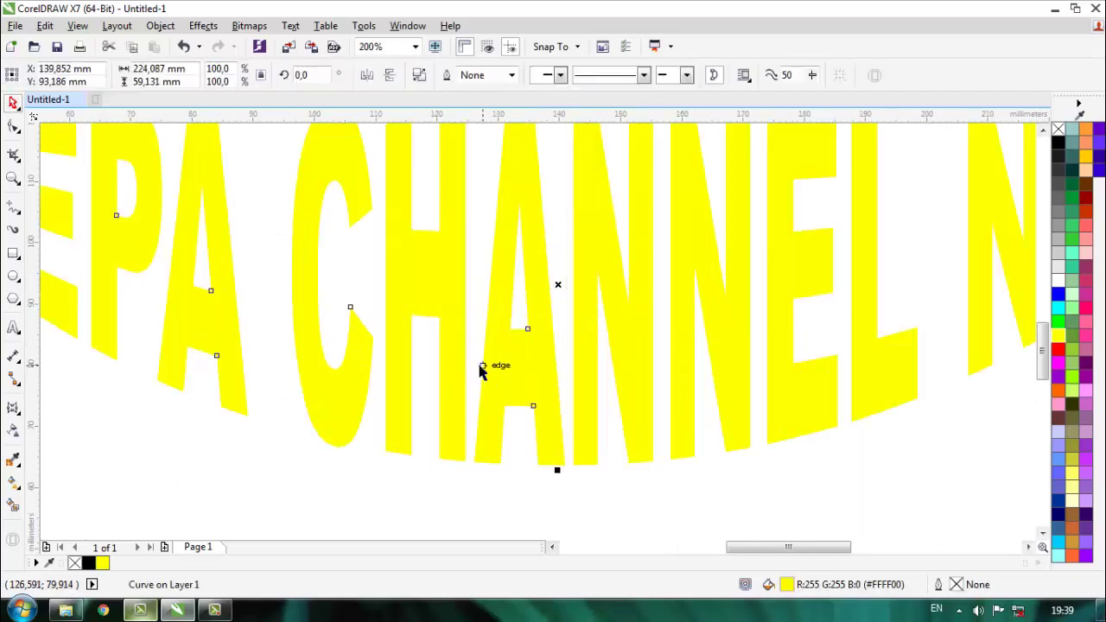
click(14, 434)
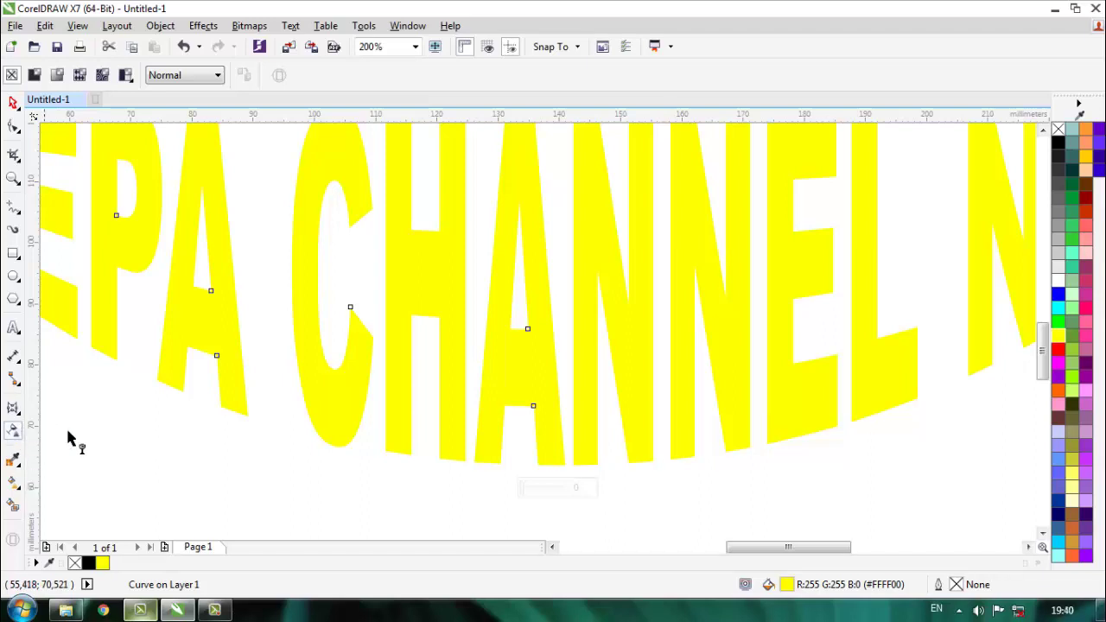
click(15, 410)
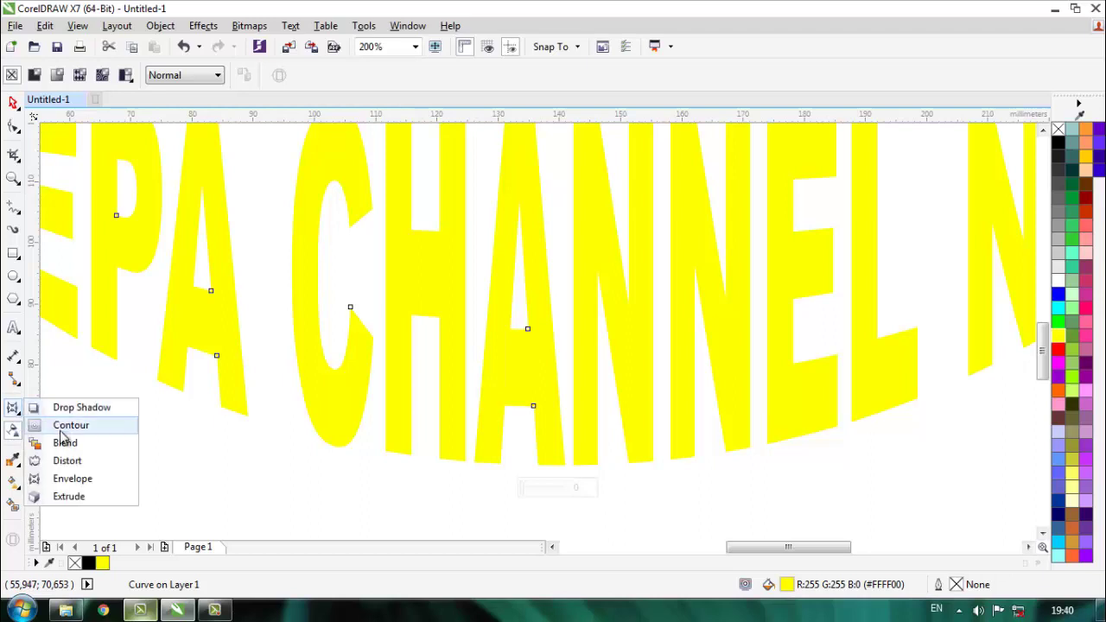
click(13, 433)
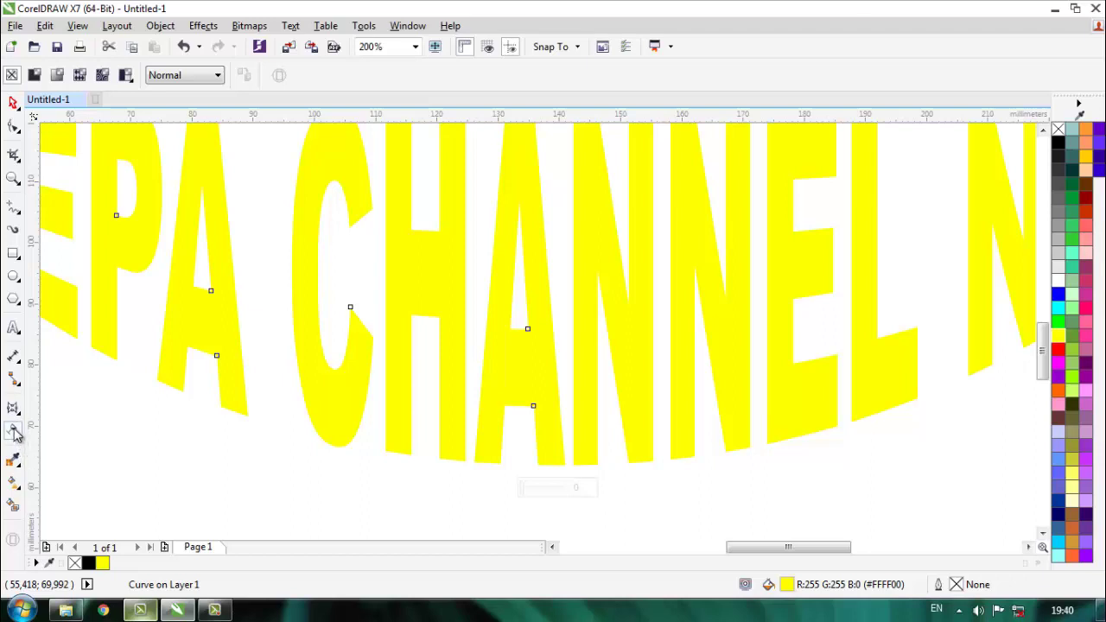
click(13, 407)
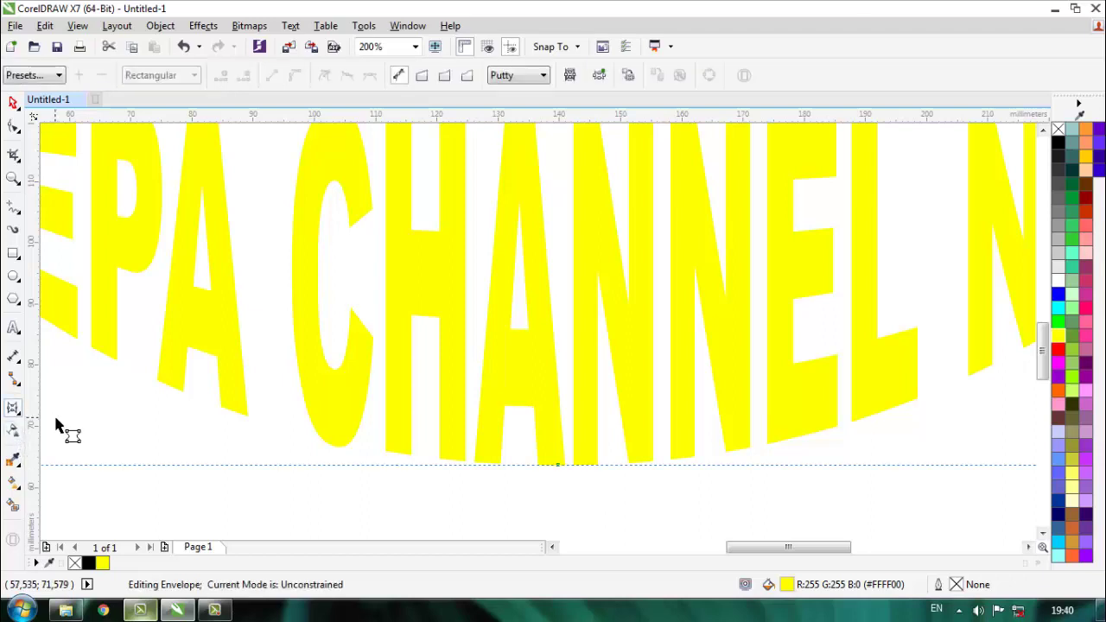
click(13, 432)
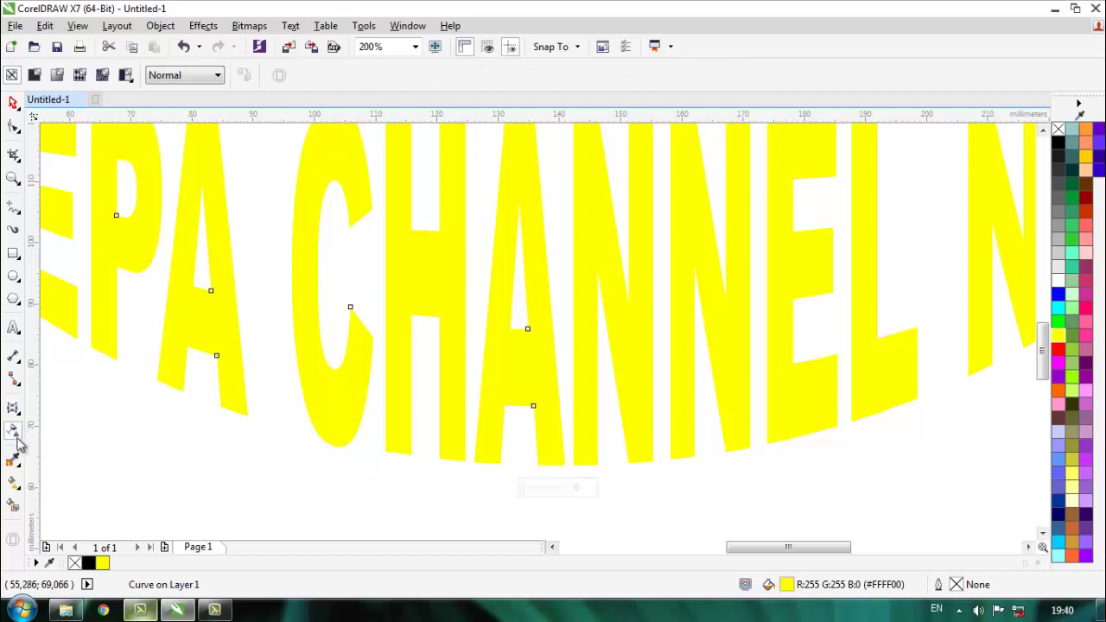
Extrude the yellow lettering toward a vanishing point about 17 mm left of and 15 mm below its centre
click(15, 416)
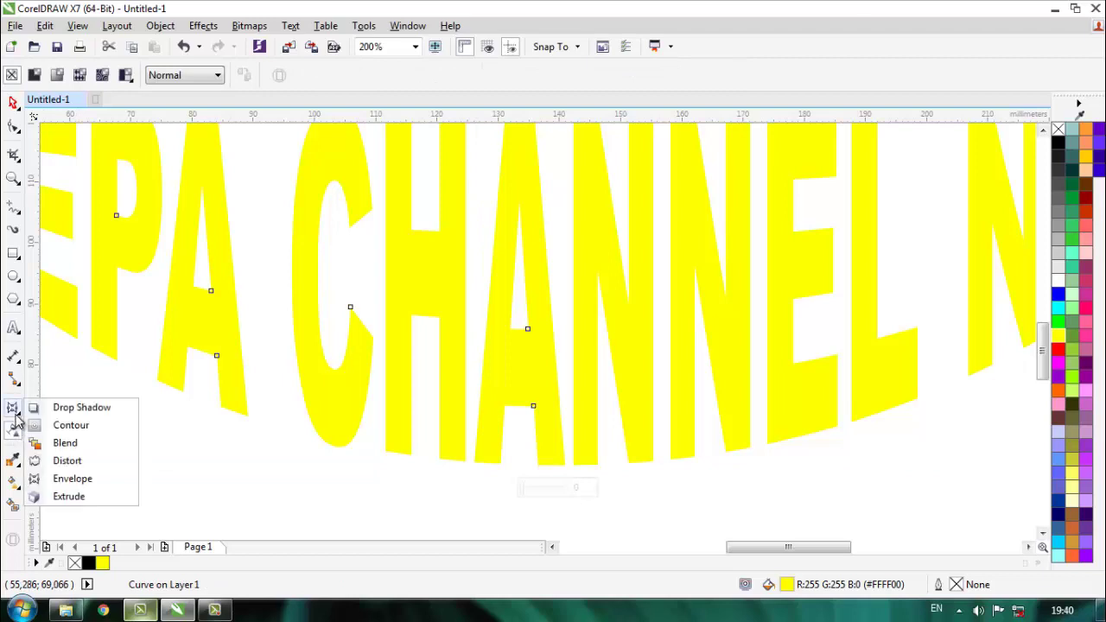
click(69, 497)
scroll(365, 407, down, 2)
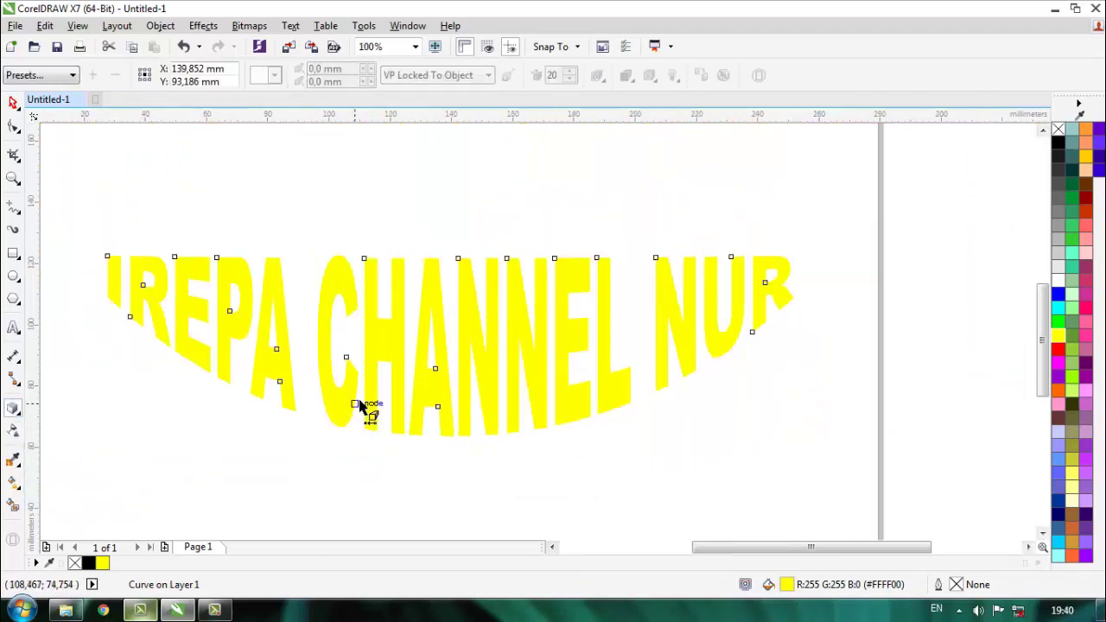
scroll(436, 324, up, 2)
drag(449, 312, 388, 448)
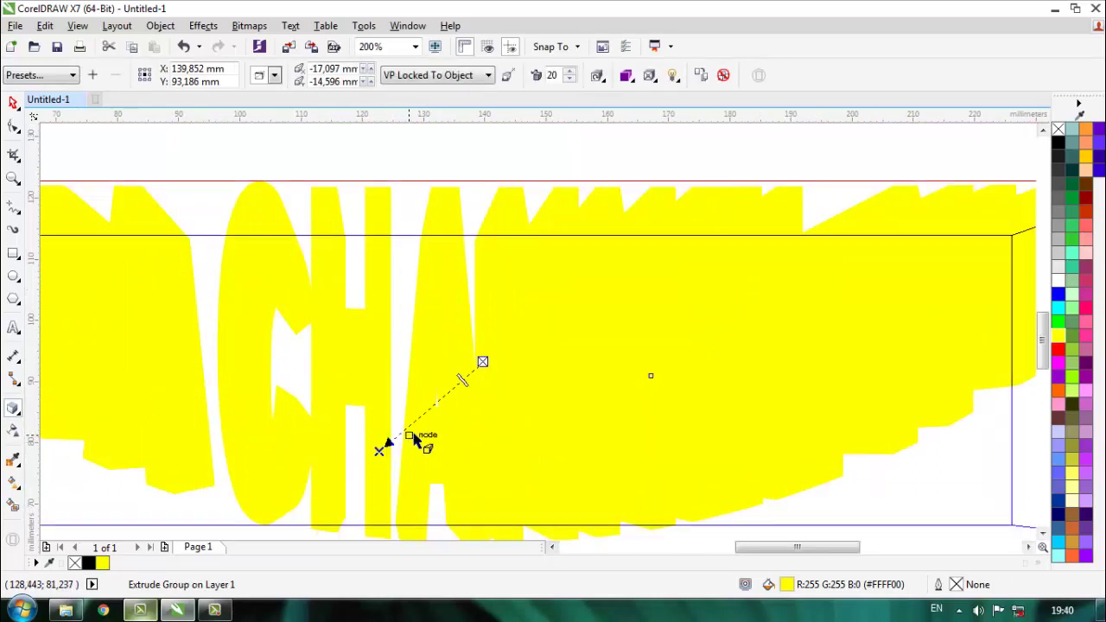
Apply color shading to the extrusion, from yellow to near-black
scroll(480, 421, down, 2)
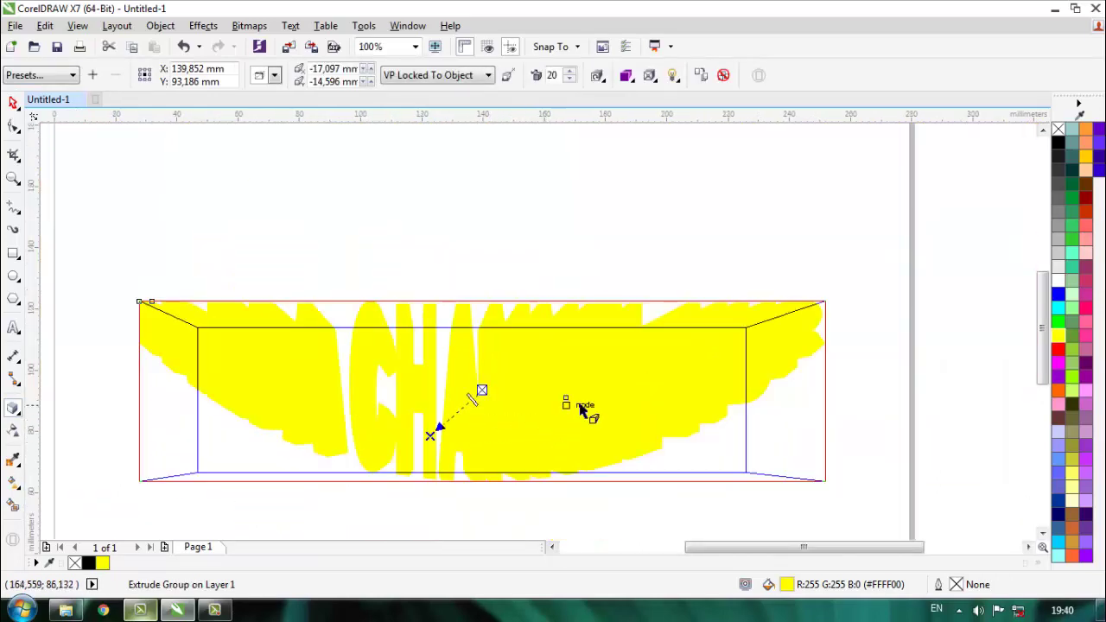
click(628, 76)
click(695, 131)
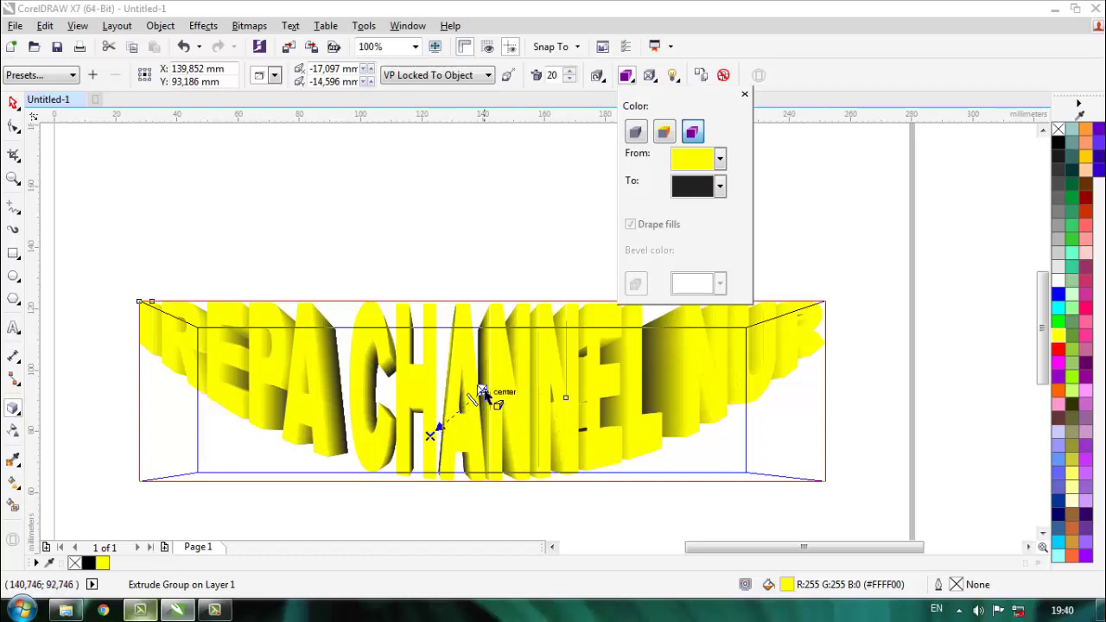
Move the extrusion's vanishing point straight below the lettering's centre, about 37 mm down
click(484, 400)
drag(432, 435, 482, 505)
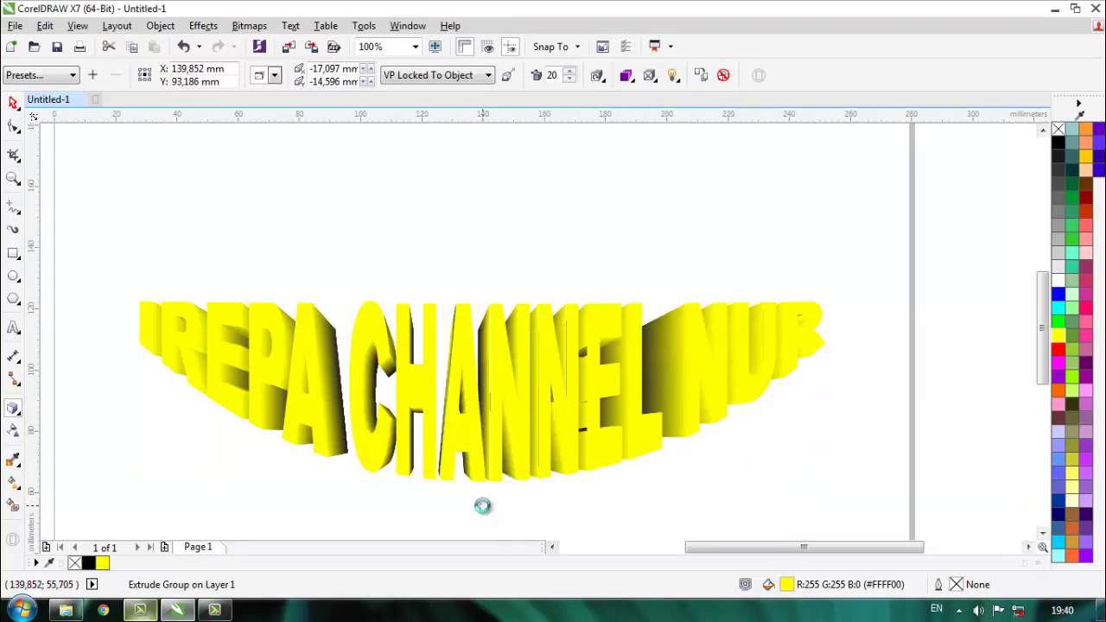
key(space)
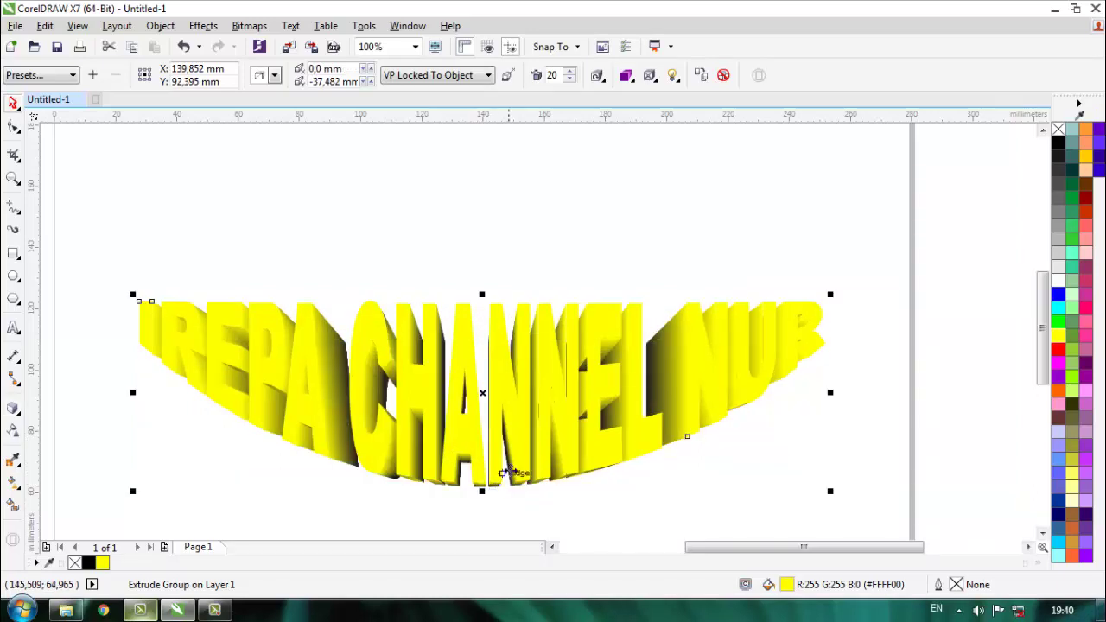
scroll(528, 483, down, 2)
scroll(519, 484, up, 2)
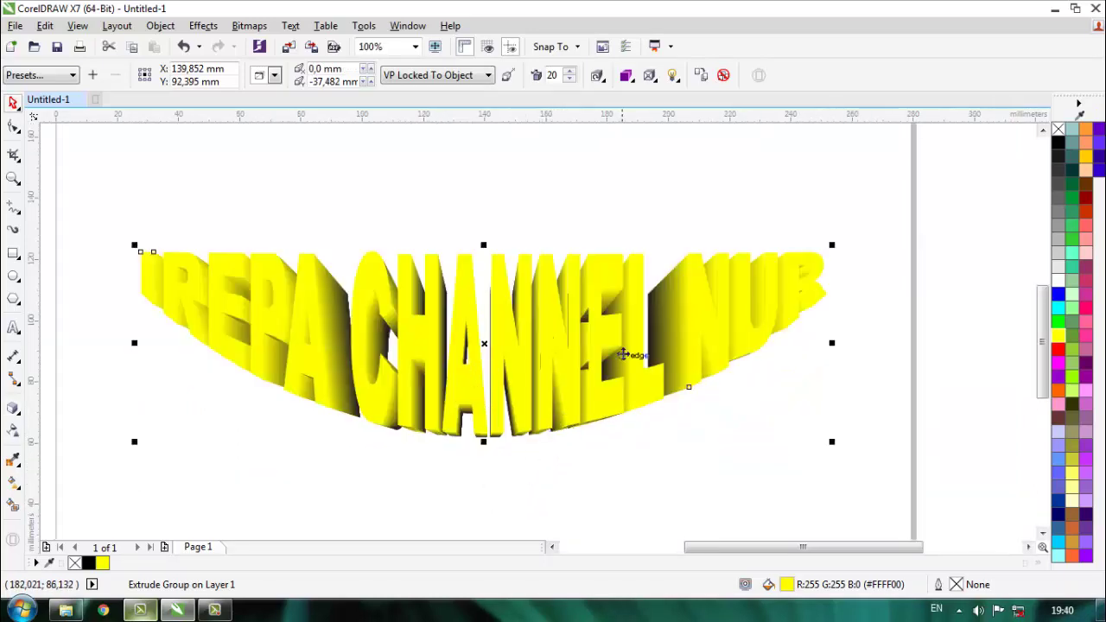
Set the end color of the extrusion's shading to red
click(627, 76)
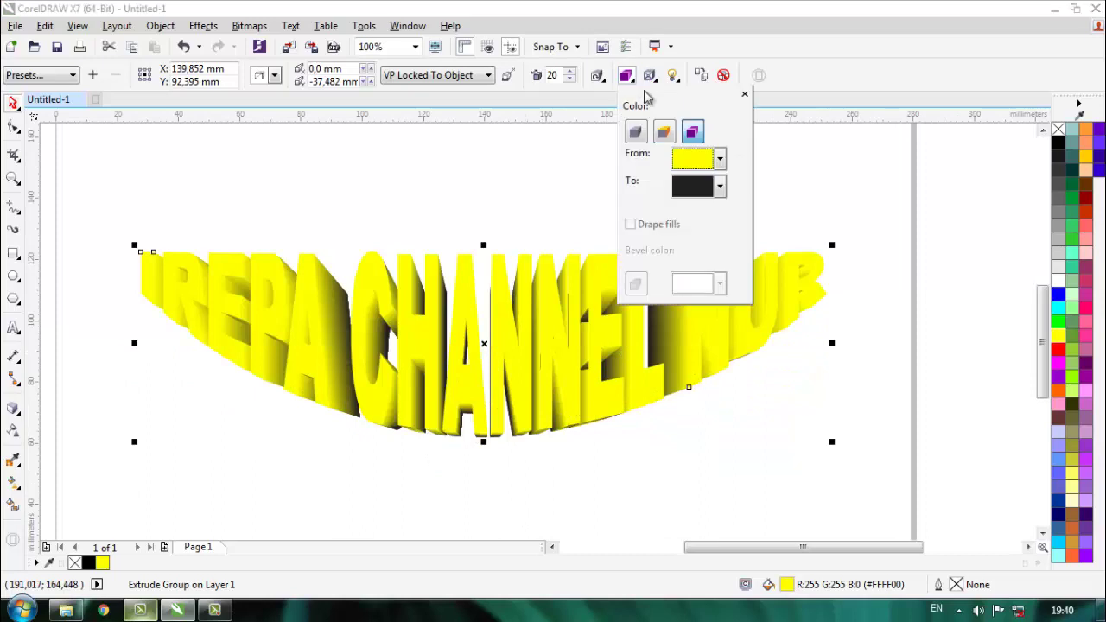
click(700, 185)
click(727, 234)
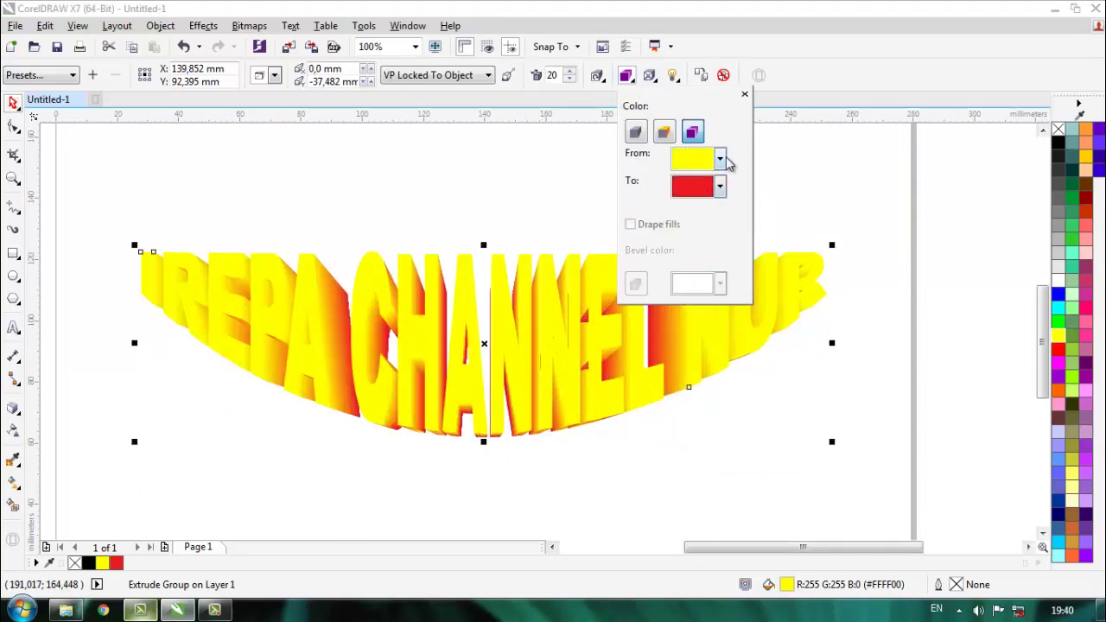
Try white and magenta as the start color of the extrusion's shading
click(720, 159)
click(731, 196)
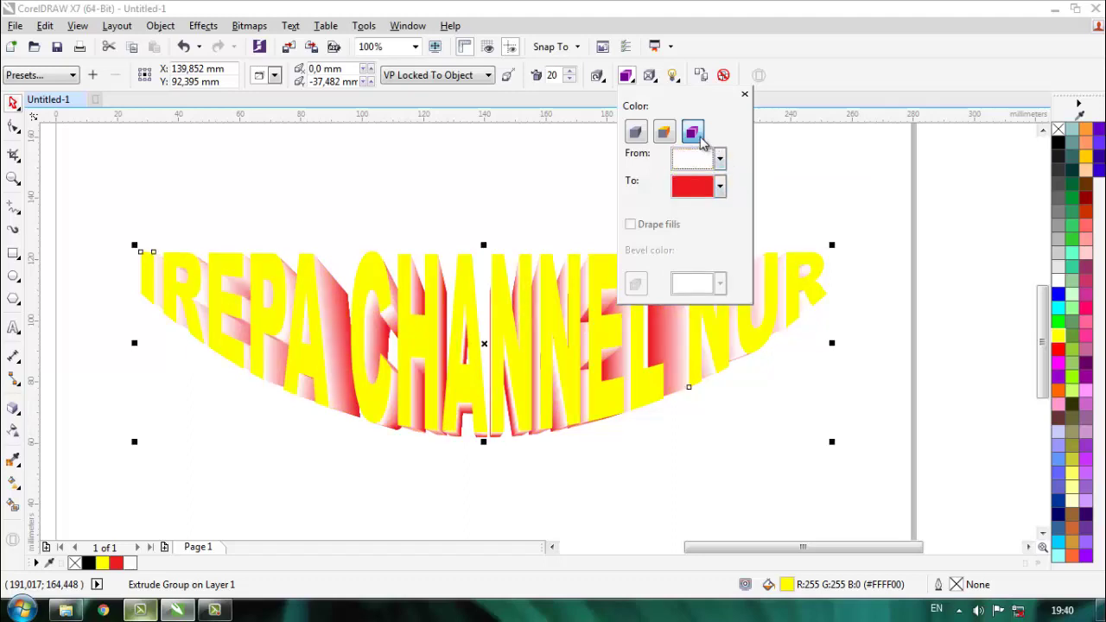
click(720, 159)
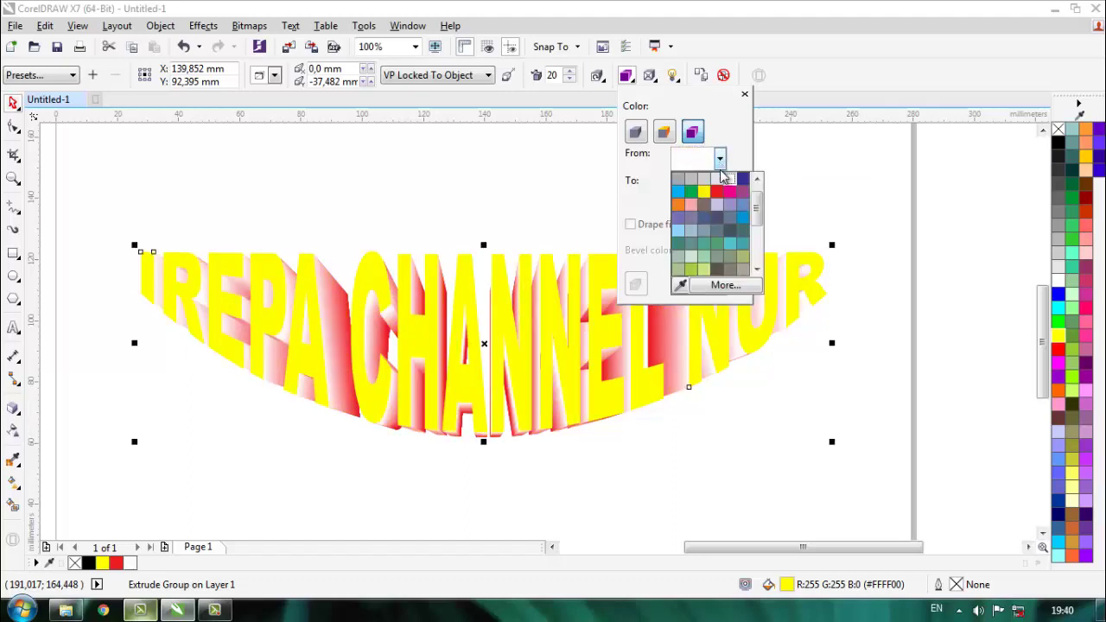
click(726, 197)
Set the start color of the extrusion's shading to black (#000000), sampled from the color palette, and deselect the lettering
click(720, 160)
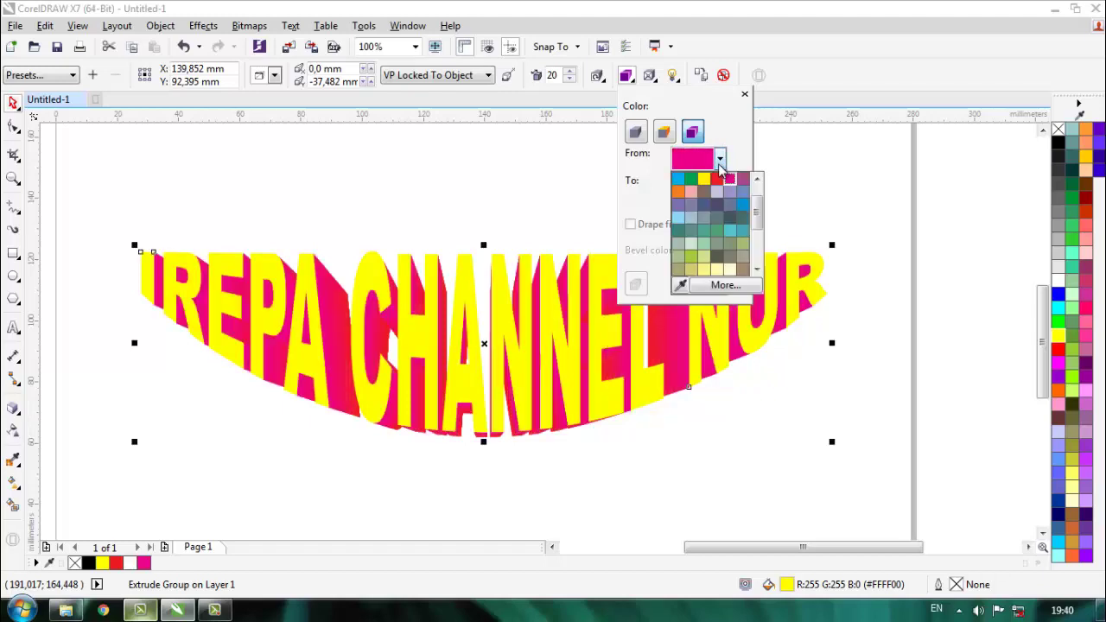
click(757, 179)
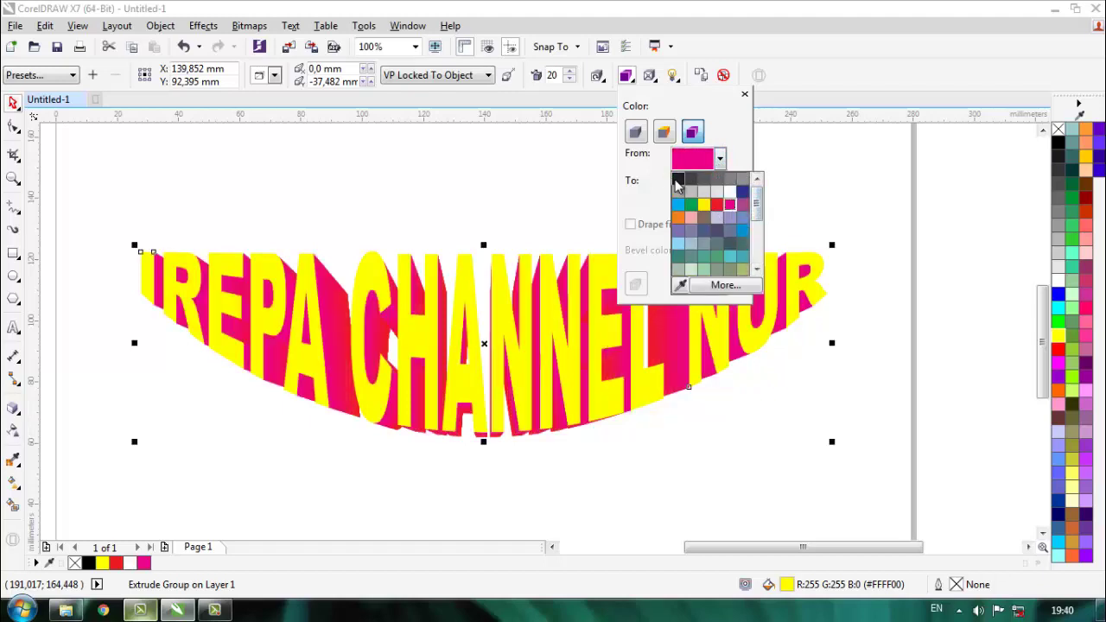
click(726, 285)
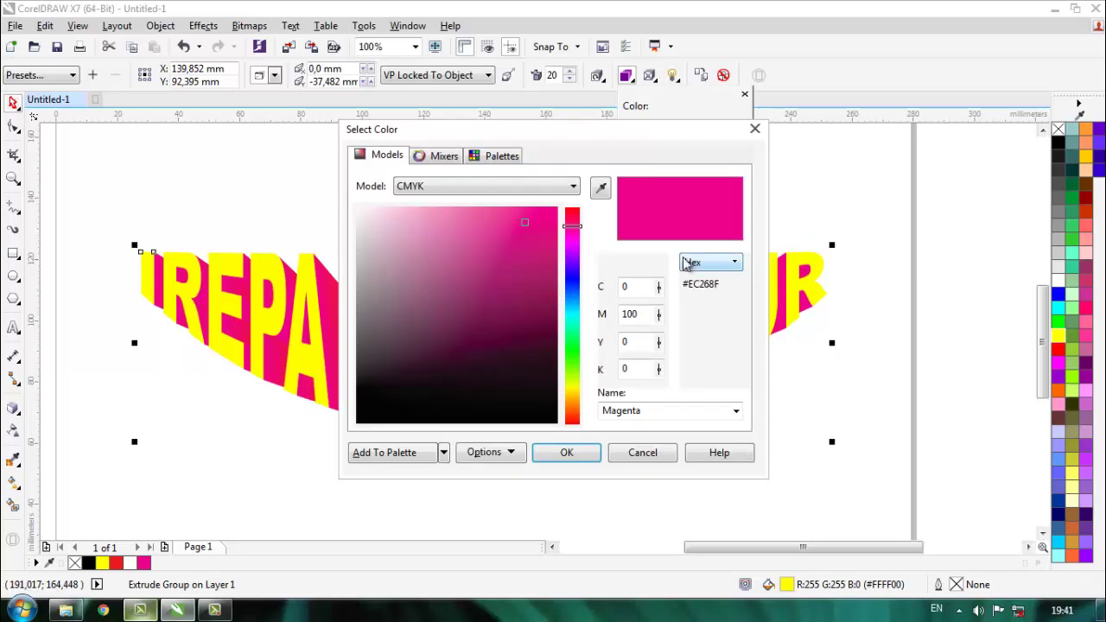
click(601, 186)
click(1059, 145)
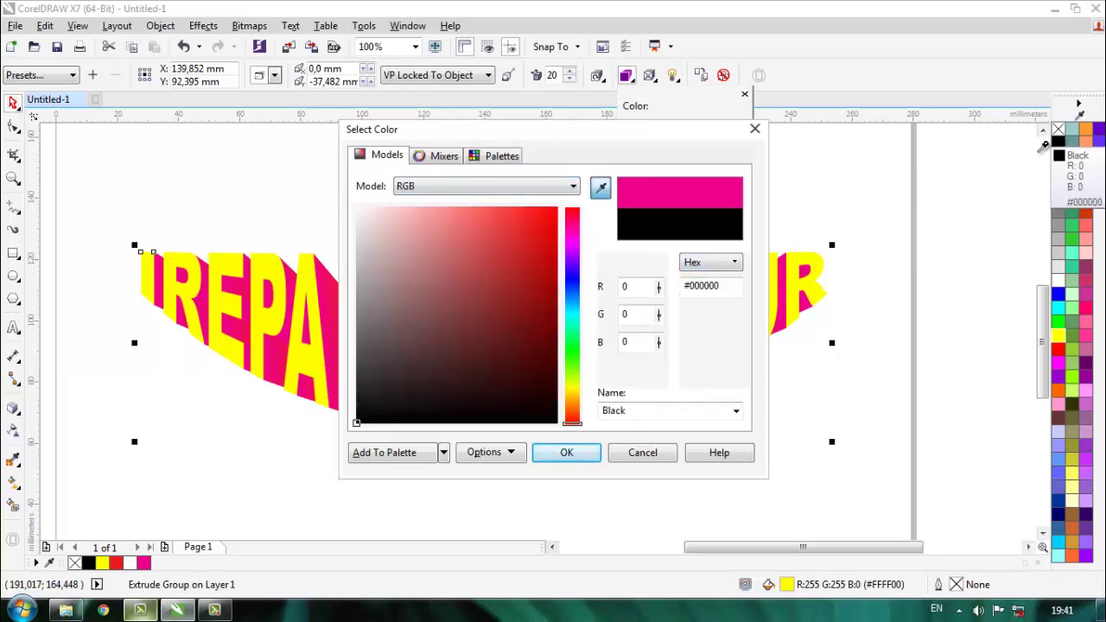
click(566, 452)
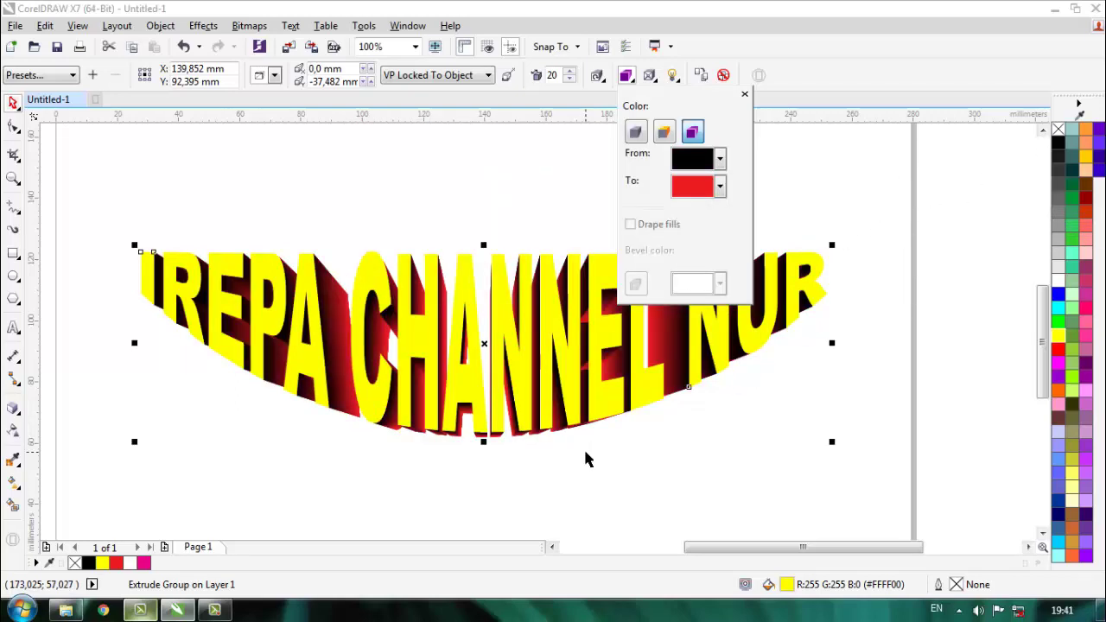
click(631, 438)
Try to start the Transparency tool on the extruded lettering group, and reselect the group
scroll(632, 427, down, 1)
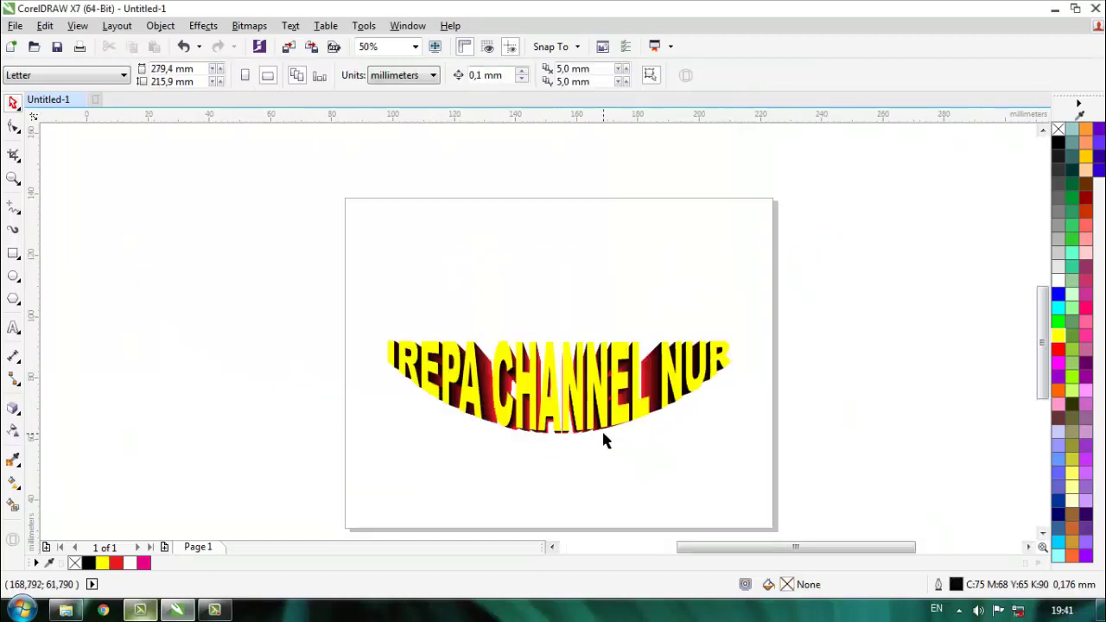
scroll(602, 432, up, 1)
click(553, 387)
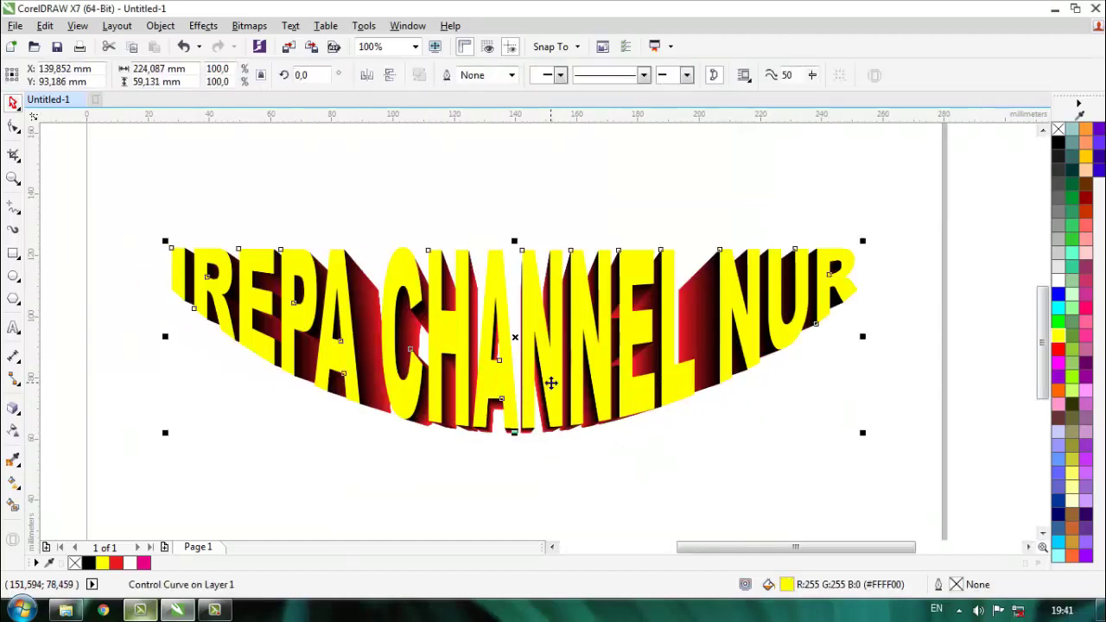
click(371, 390)
click(13, 438)
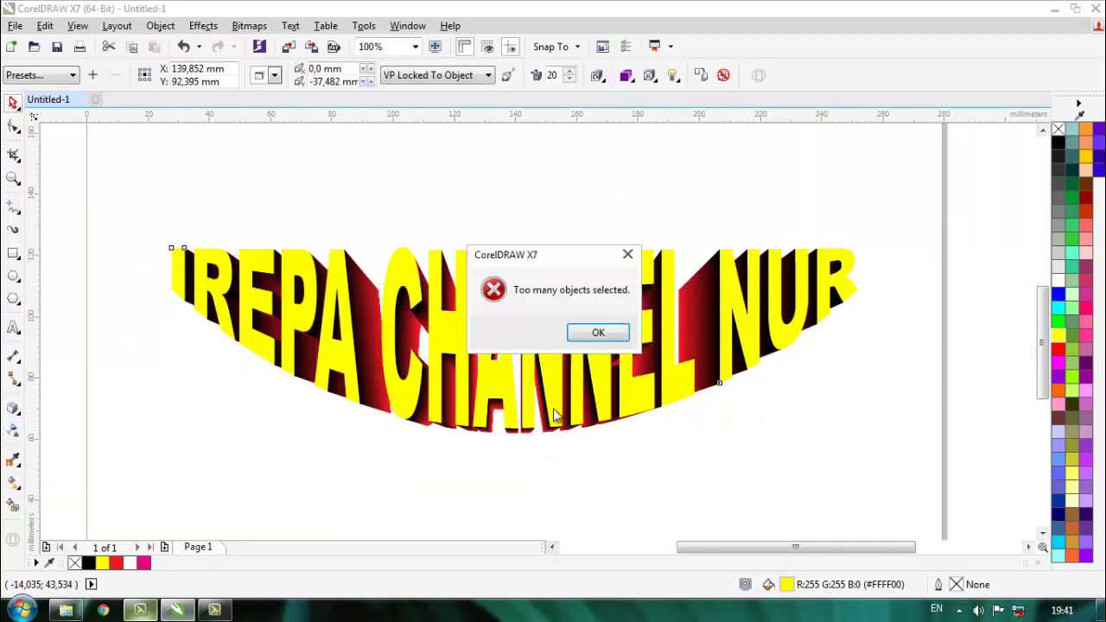
click(624, 339)
click(363, 297)
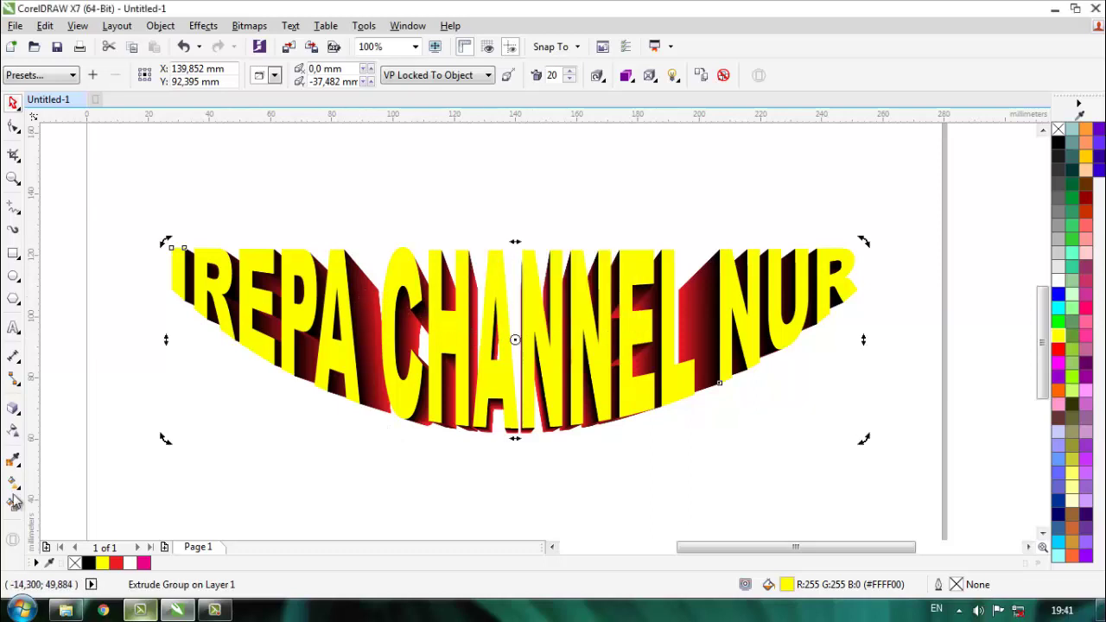
Lengthen the lettering's extrusion downward by moving its vanishing point to a vertical offset of about -58.9 mm
click(13, 443)
click(612, 335)
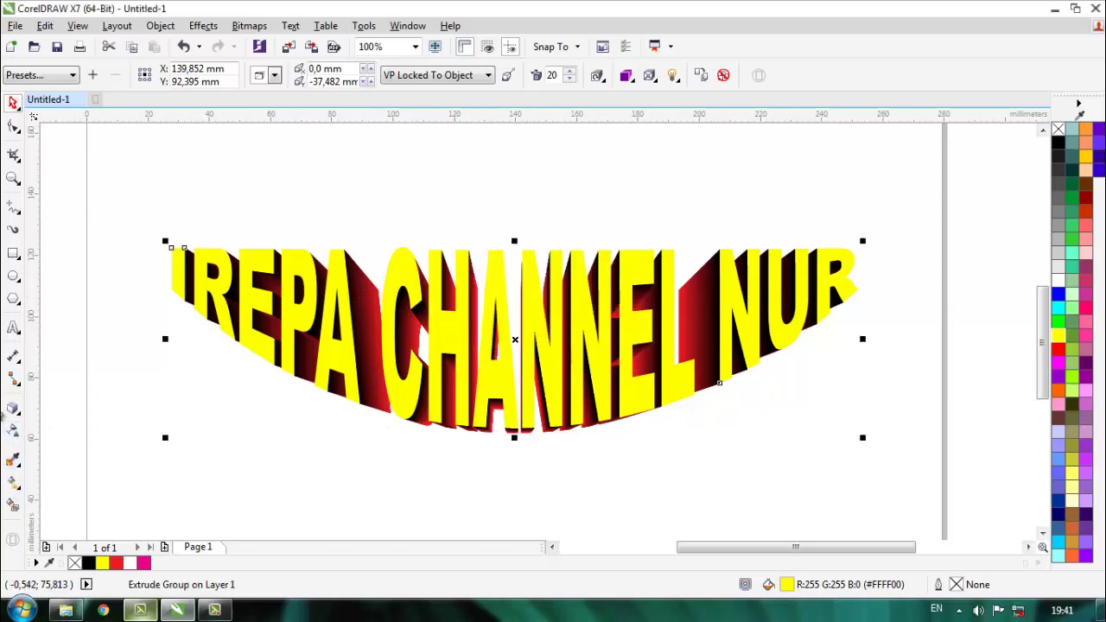
click(14, 414)
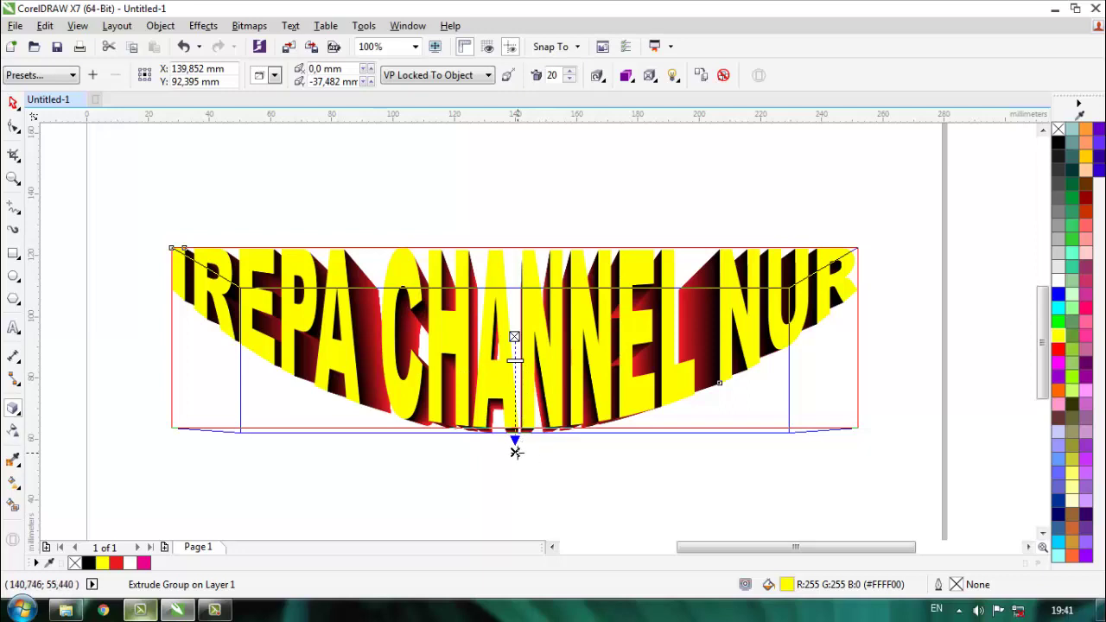
drag(515, 452, 515, 517)
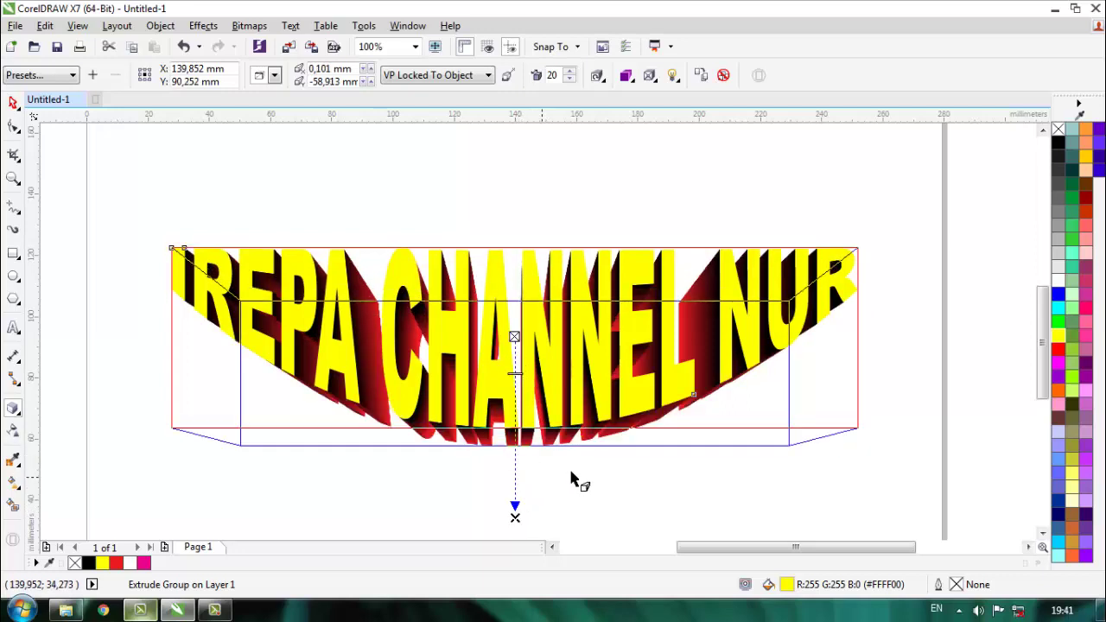
key(space)
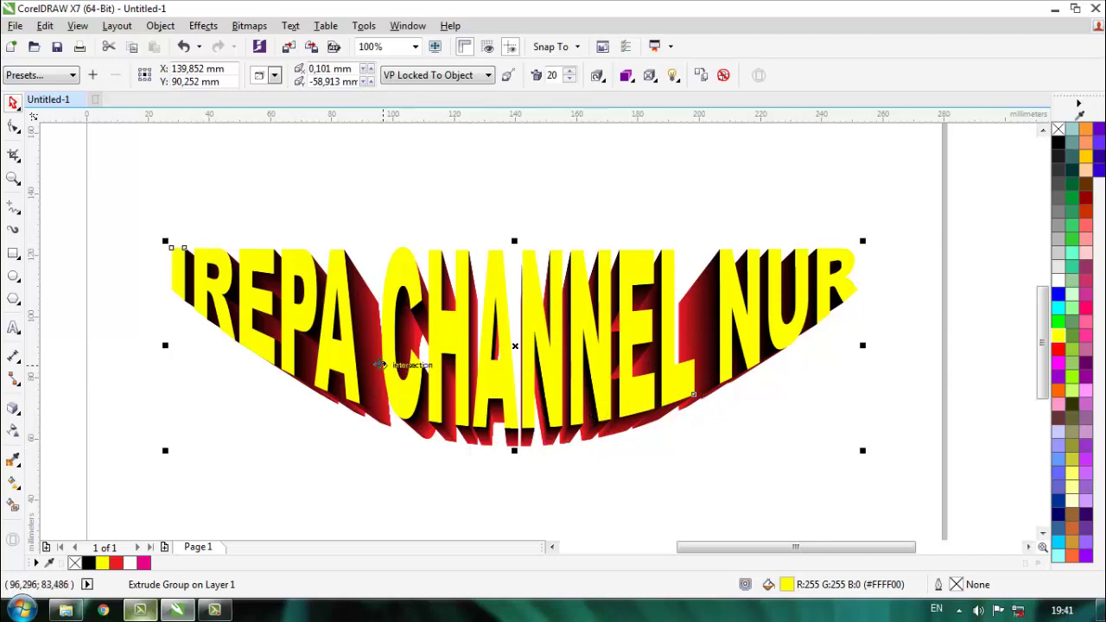
Break the extrude group apart and select the group of black-to-red extrusion pieces behind the letters
right_click(378, 358)
click(395, 389)
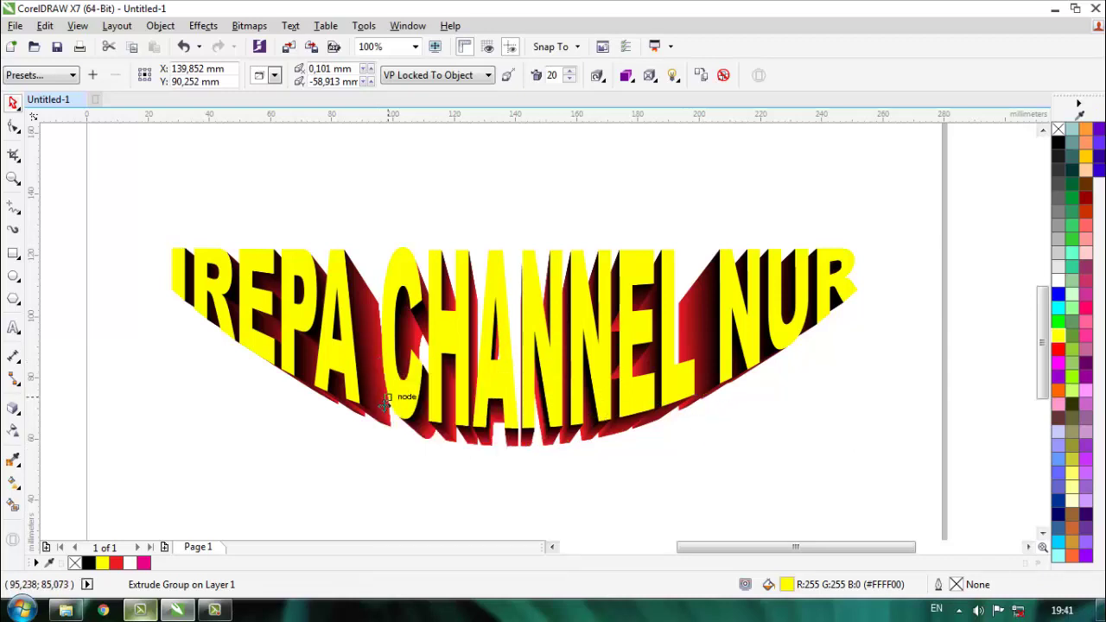
click(363, 452)
click(377, 400)
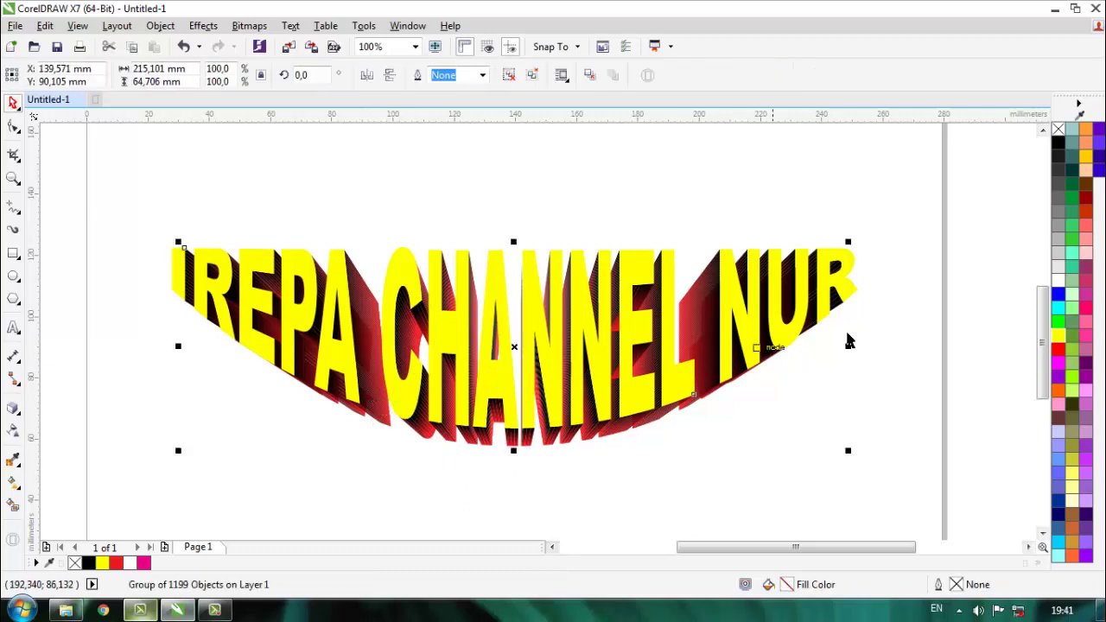
Fill the extrusion group with dark red (#990000) and ungroup all of its pieces
click(1086, 197)
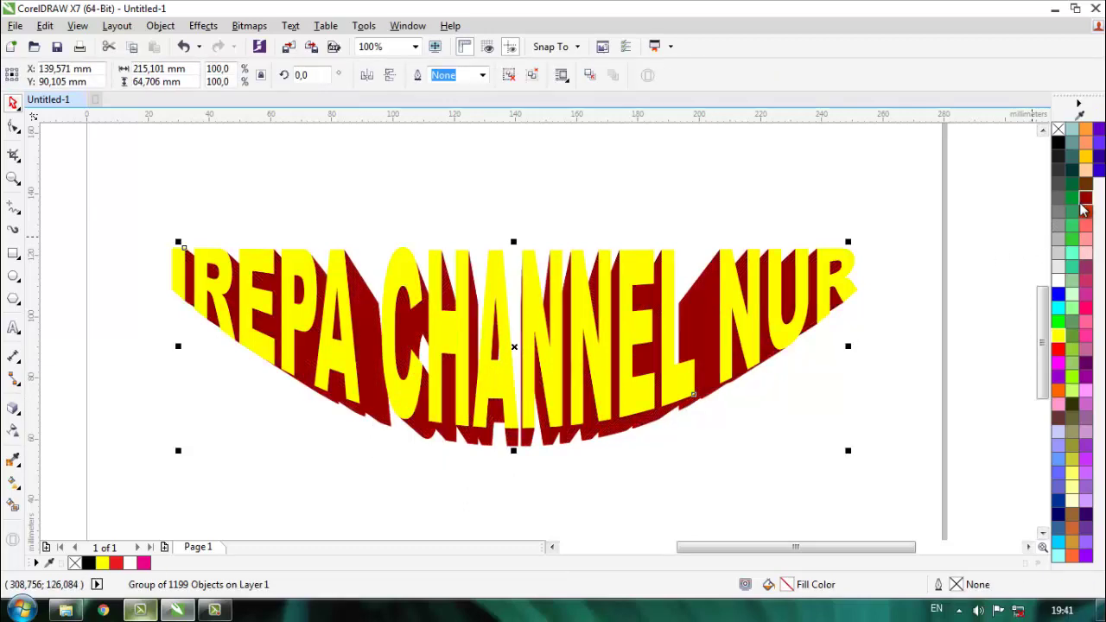
click(800, 412)
click(709, 354)
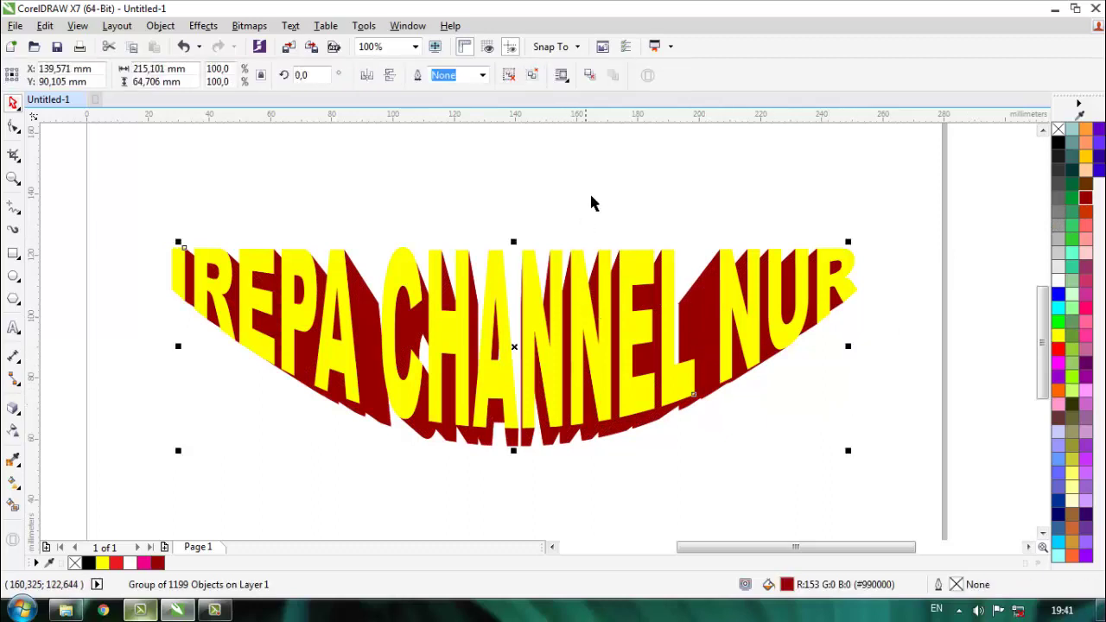
click(534, 77)
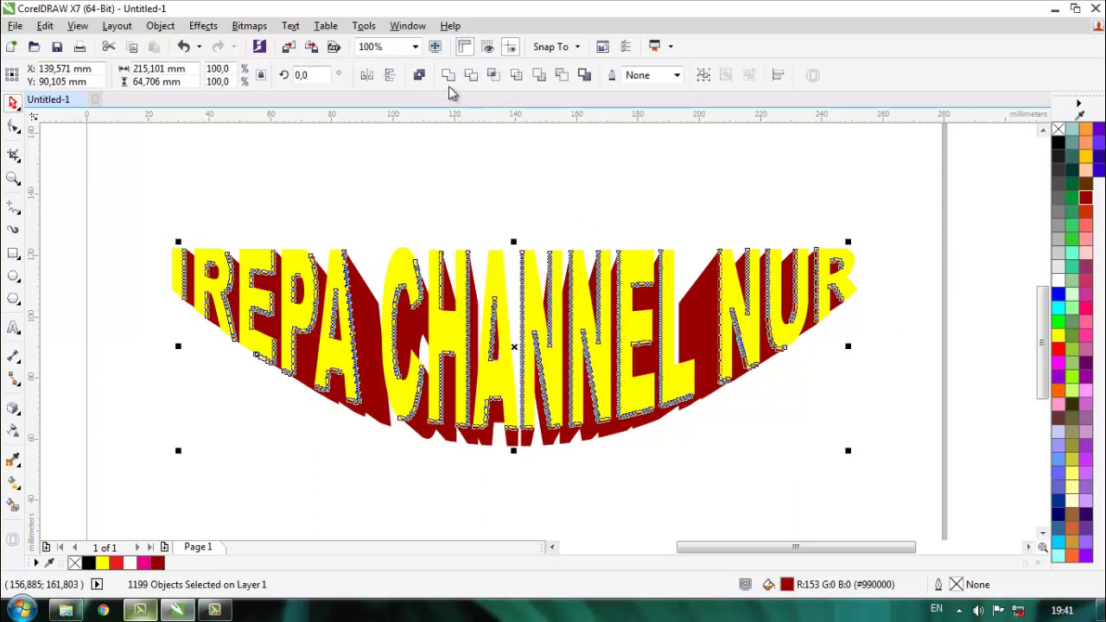
click(534, 179)
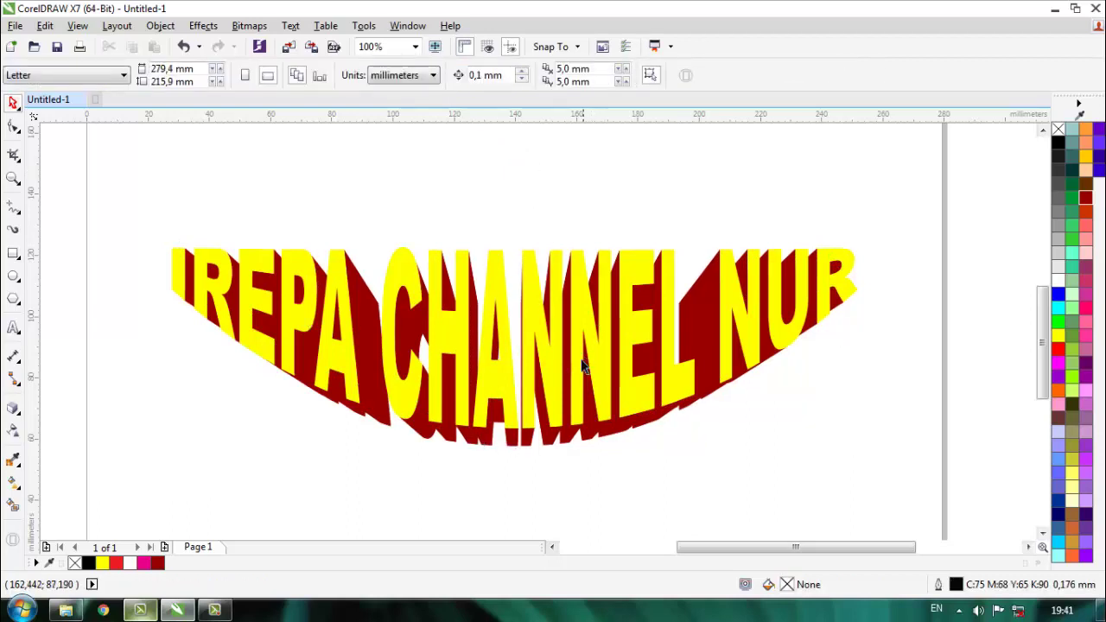
Select the yellow lettering, try moving it up off the dark red extrusion, and undo the move
scroll(579, 408, down, 4)
scroll(579, 408, up, 4)
click(527, 324)
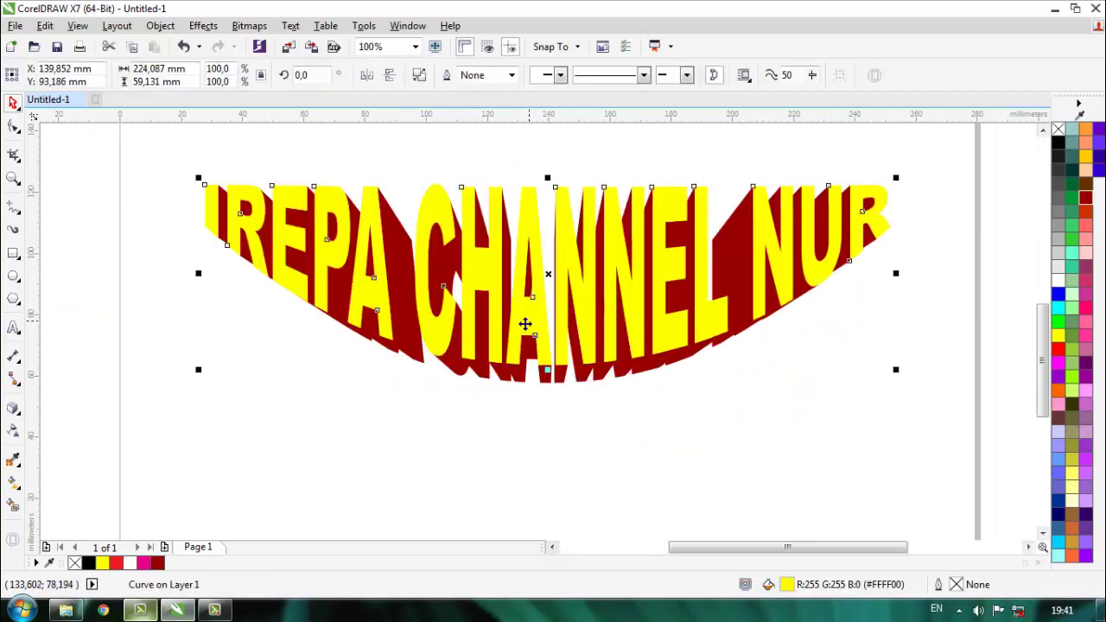
drag(527, 324, 535, 235)
key(ctrl+z)
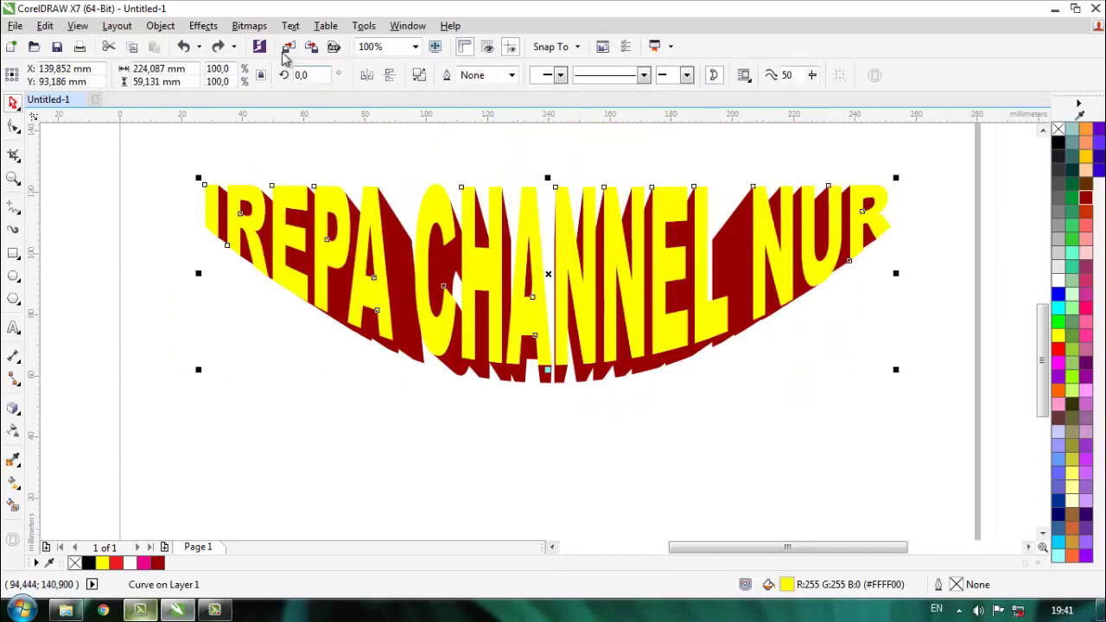
Apply a one-step outside contour with a 1 mm offset to the yellow lettering
click(206, 26)
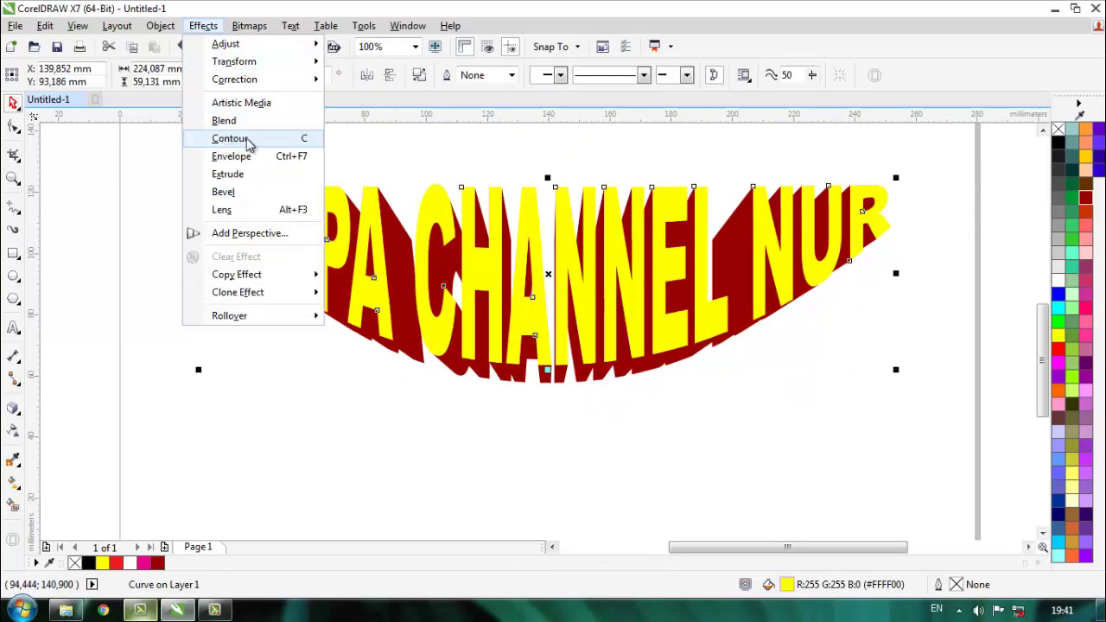
key(Escape)
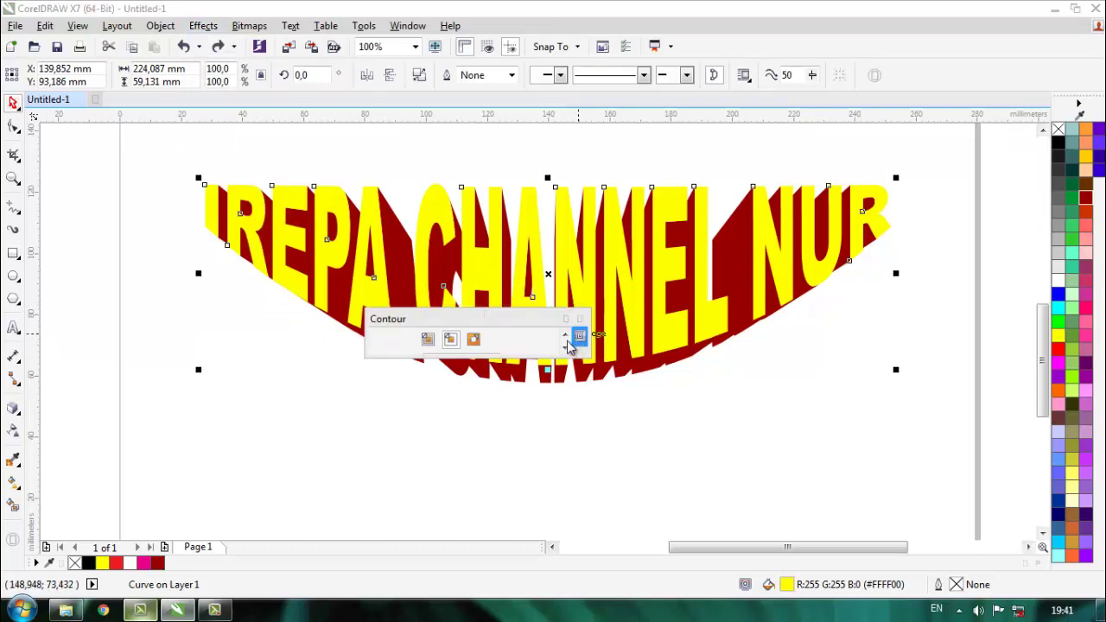
drag(486, 320, 944, 394)
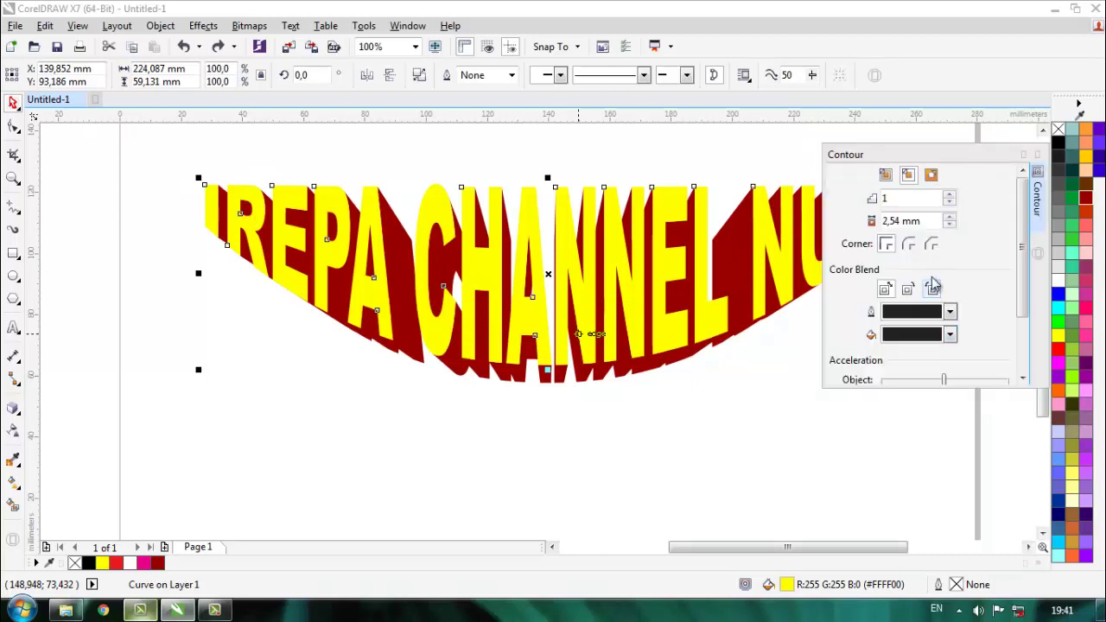
click(931, 175)
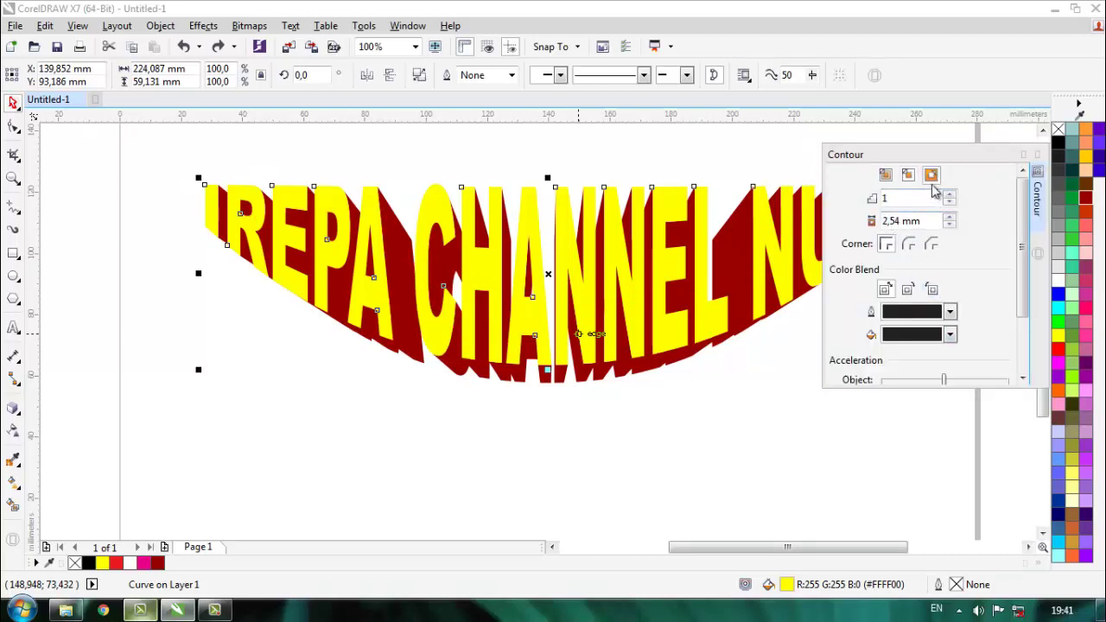
drag(932, 220, 834, 248)
text(1)
key(Return)
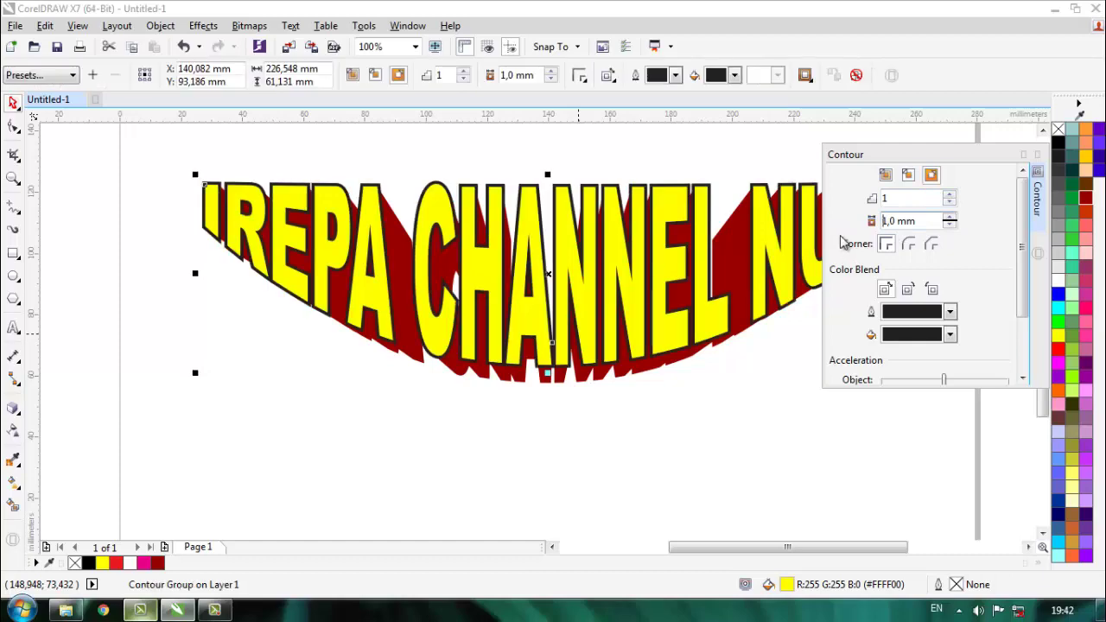
click(1038, 155)
Break the contour group apart so the dark outline is separate from the yellow letters, and deselect everything
scroll(876, 185, up, 3)
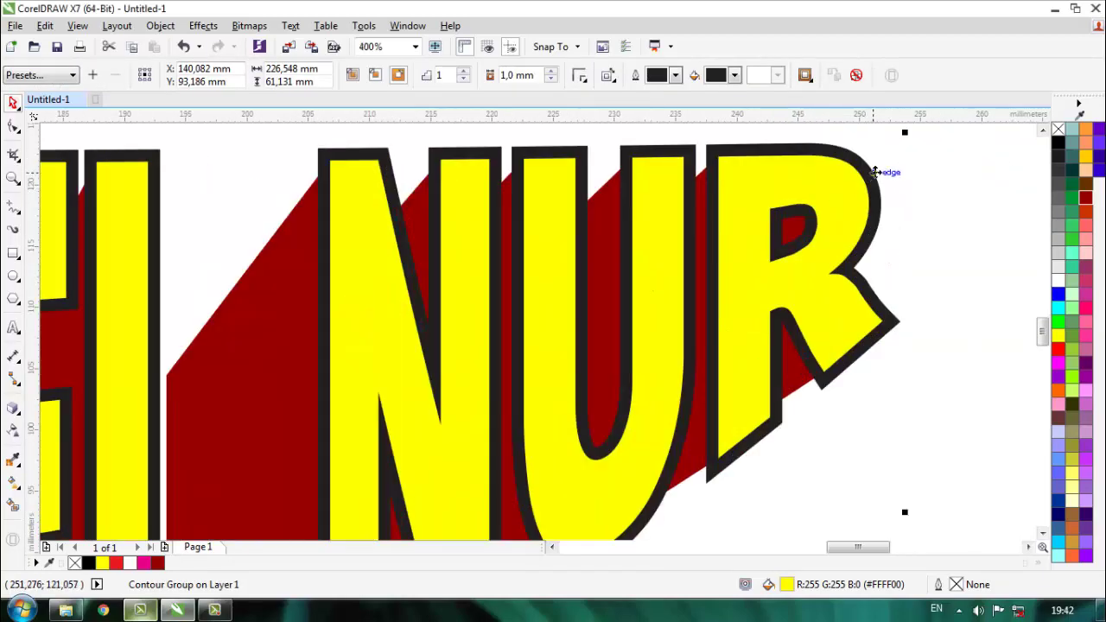
right_click(875, 172)
click(905, 201)
scroll(904, 225, down, 2)
click(603, 184)
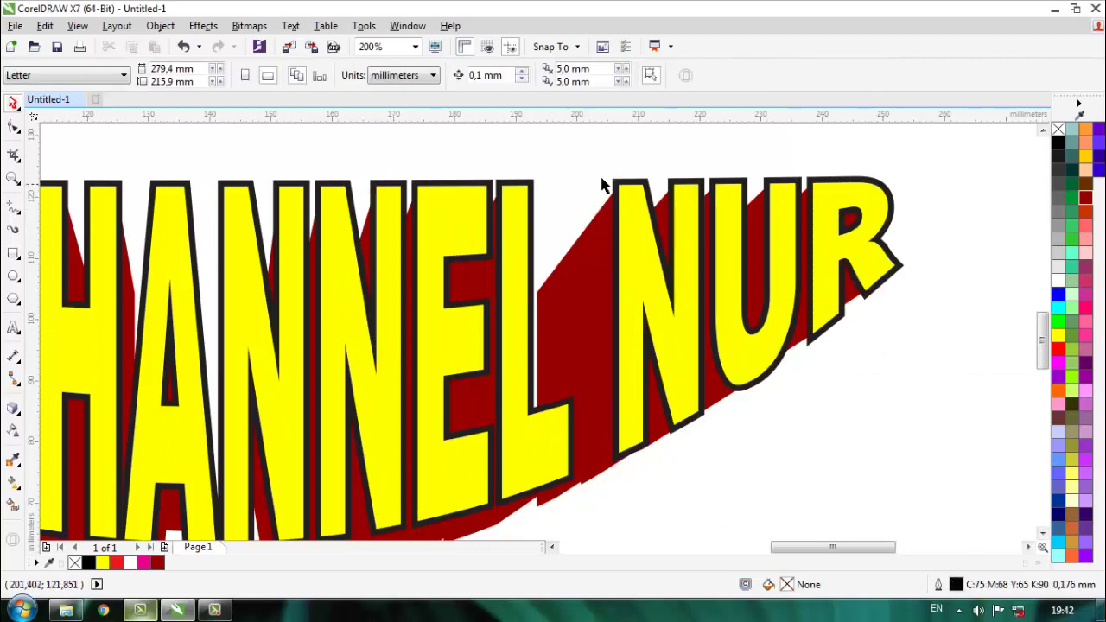
Fill the separated contour outline around the letters with white (#FFFFFF)
click(615, 185)
click(1058, 279)
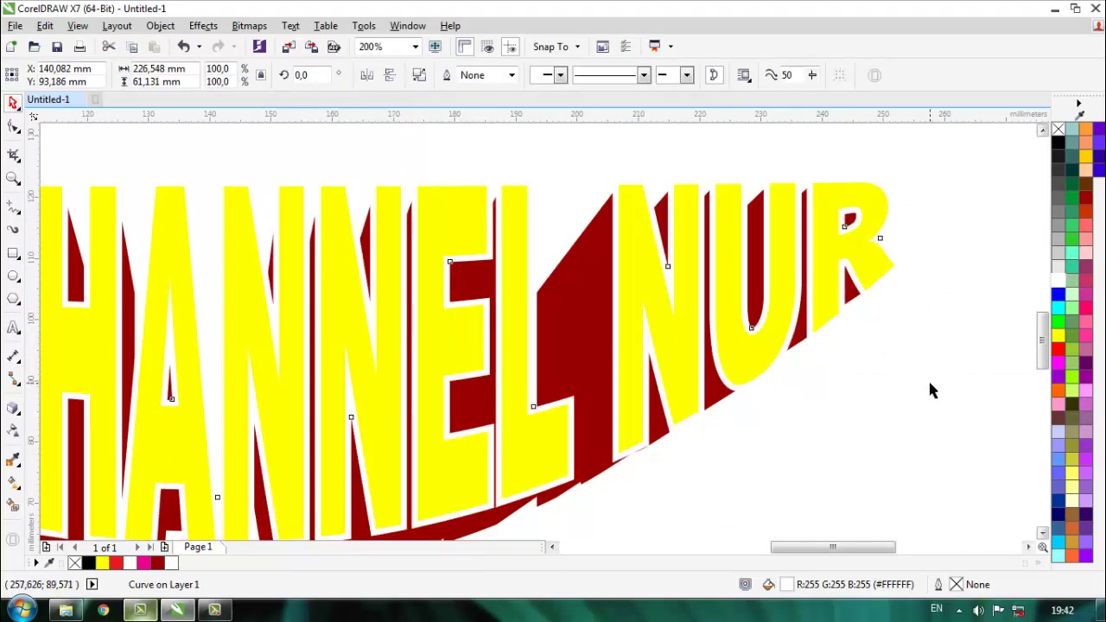
click(931, 388)
Change the fill of the yellow lettering to cyan (#00FFFF)
scroll(865, 371, down, 4)
scroll(660, 432, up, 2)
scroll(663, 383, up, 2)
click(637, 321)
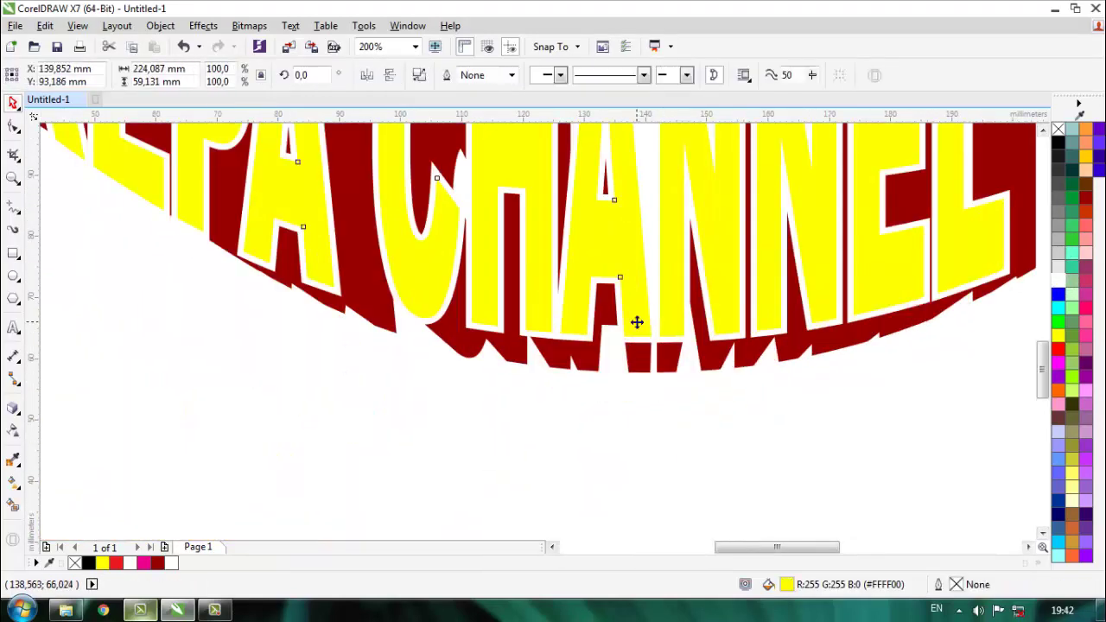
click(1059, 308)
click(636, 404)
scroll(648, 406, down, 4)
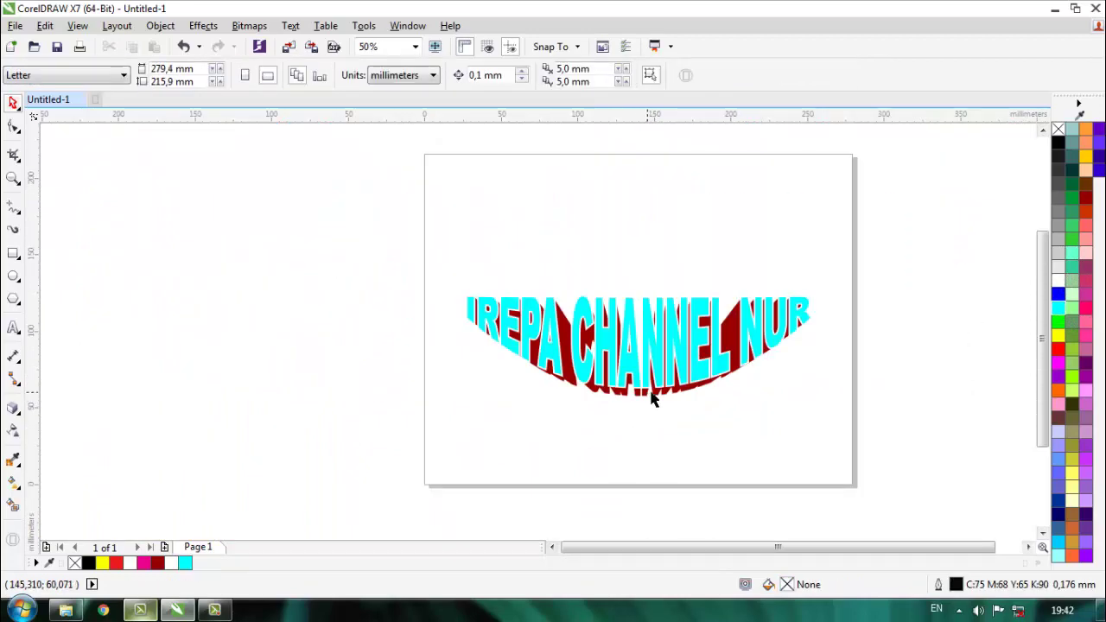
Place a copy of the cyan lettering straight below the original, clear of the extrusion, and fill it blue (#0000FF)
key(z)
click(644, 370)
drag(560, 291, 547, 444)
key(z)
scroll(555, 443, down, 2)
click(554, 443)
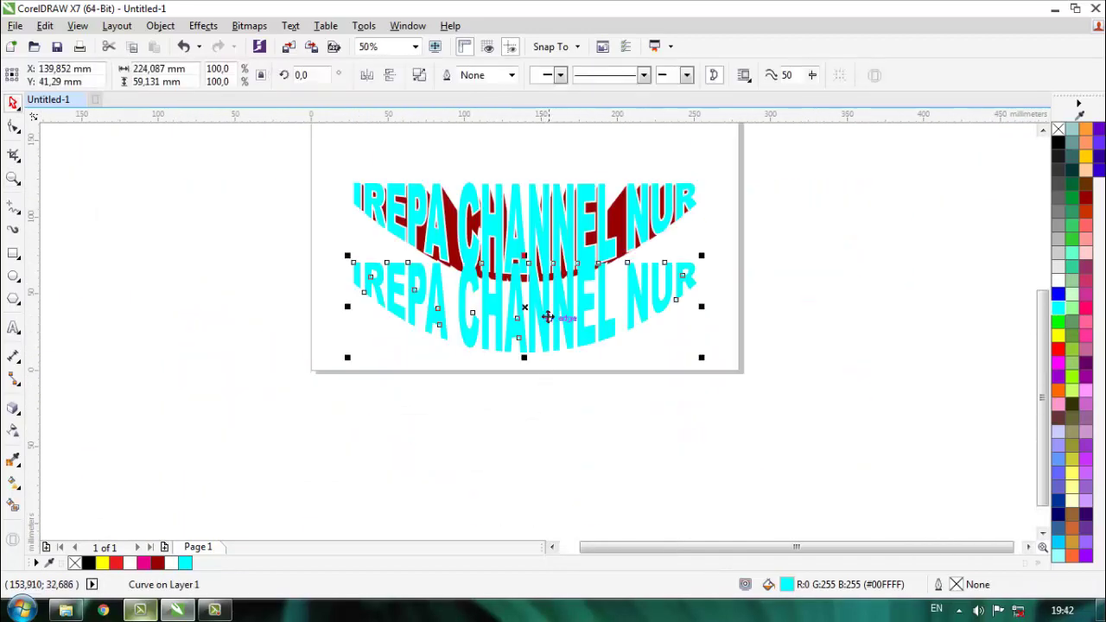
drag(523, 255, 523, 367)
click(1059, 294)
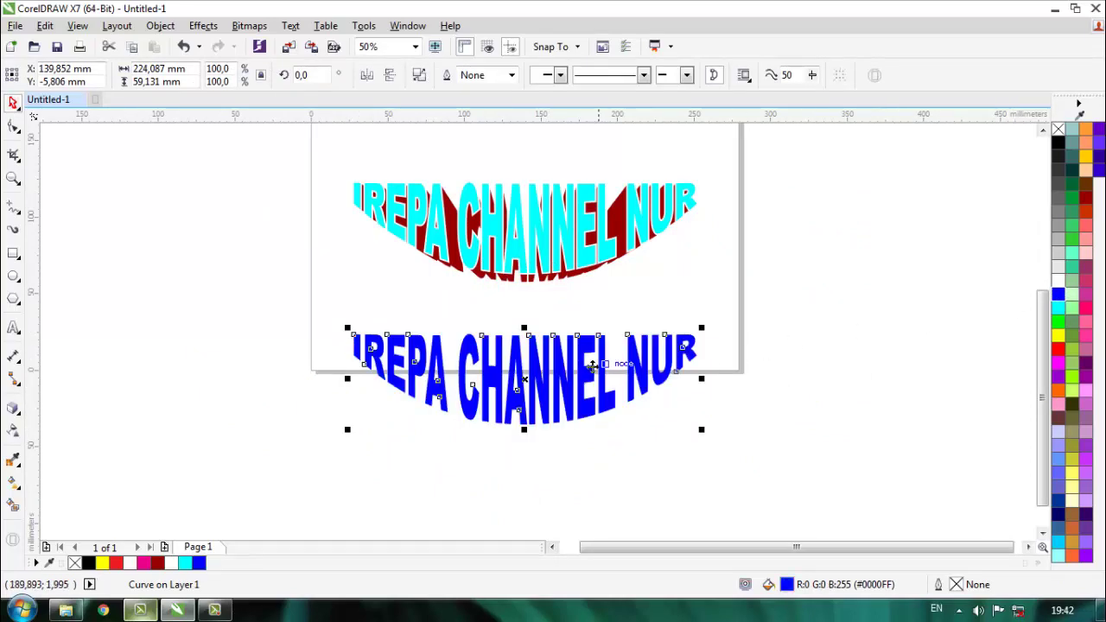
Apply a vertical linear transparency to the blue lettering, opaque at the letters' top edge and fully transparent about halfway down
scroll(593, 367, up, 2)
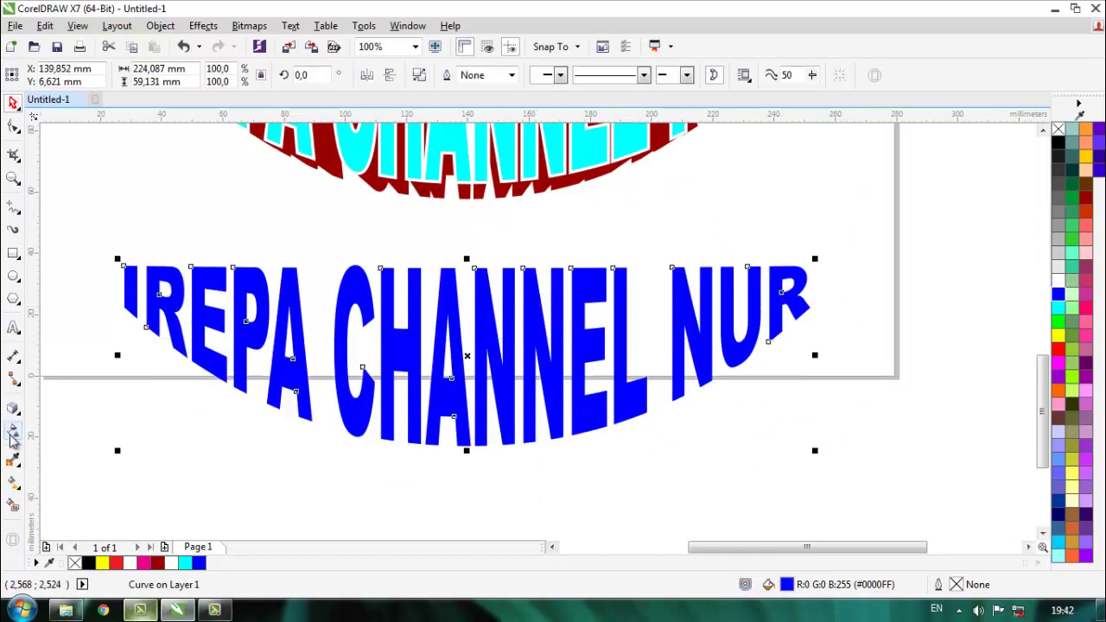
click(13, 433)
drag(450, 292, 449, 378)
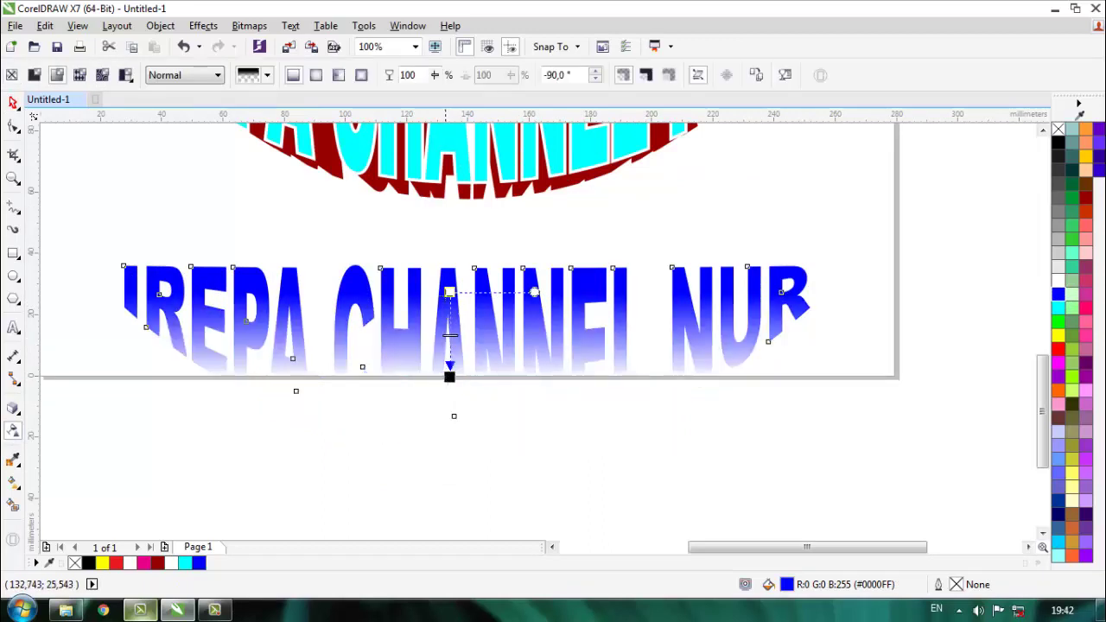
drag(450, 292, 449, 267)
drag(449, 377, 450, 360)
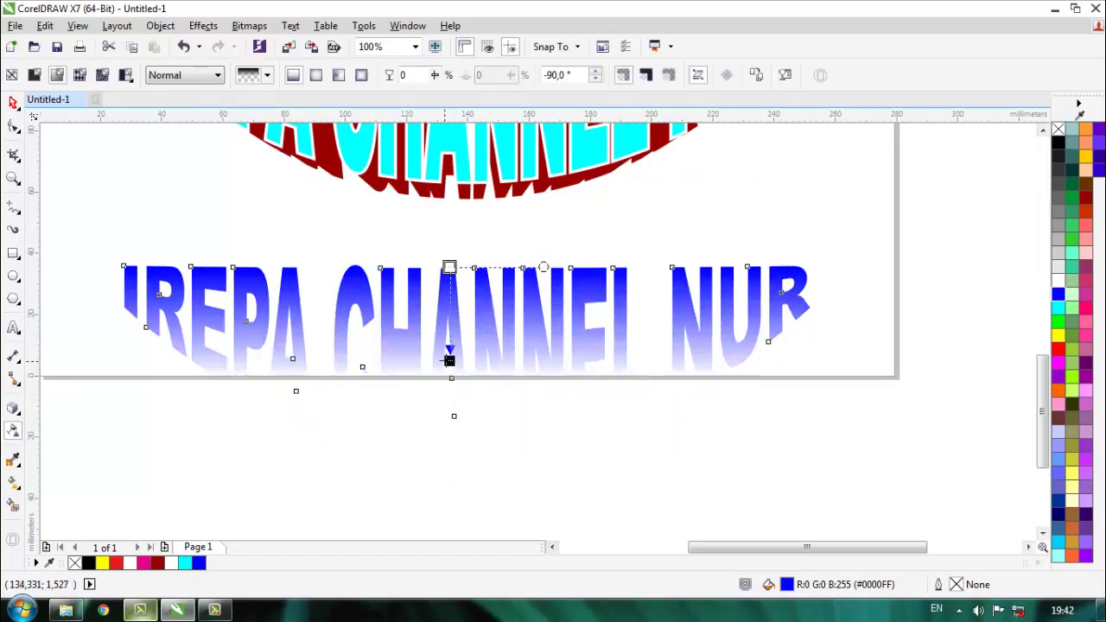
key(space)
Place the faded blue lettering inside the cyan lettering as a PowerClip
scroll(451, 348, down, 2)
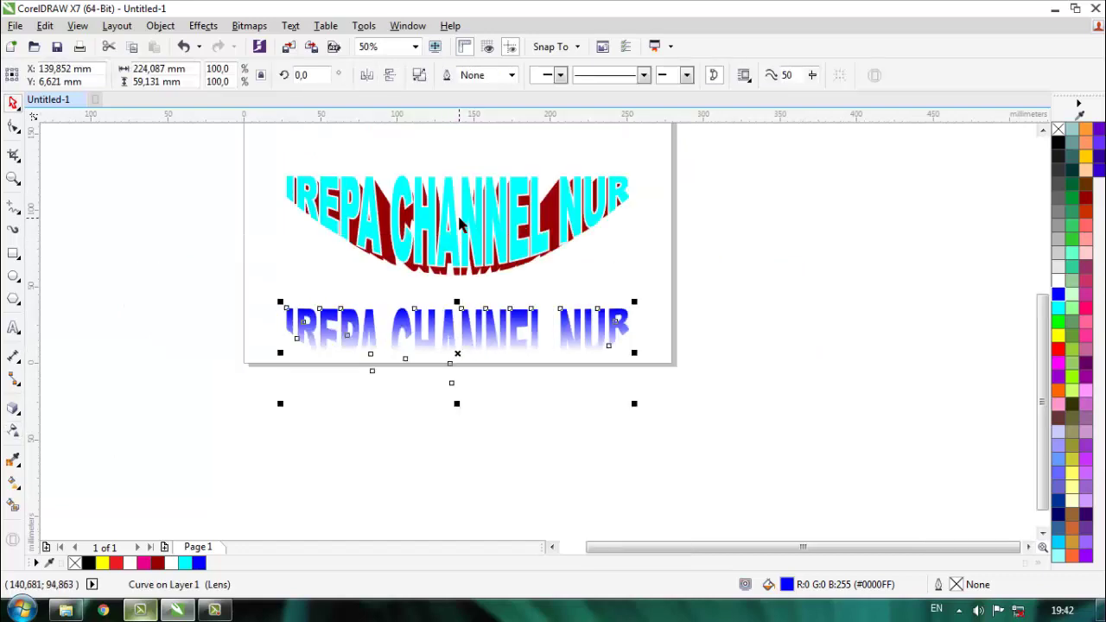
click(167, 28)
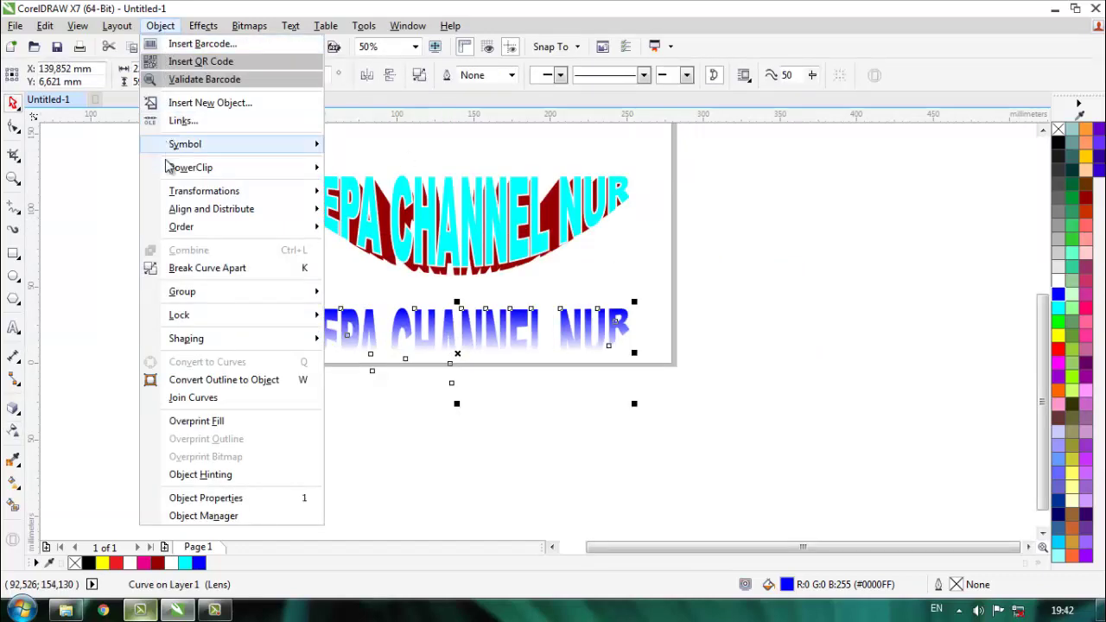
mouse_move(216, 167)
click(396, 168)
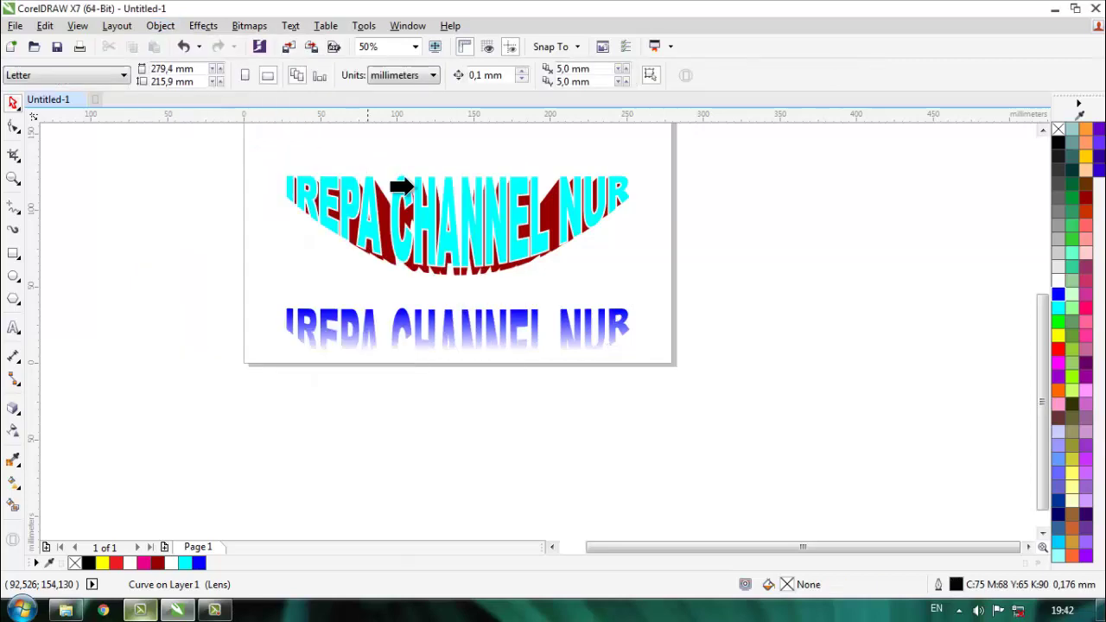
click(436, 242)
key(Escape)
scroll(452, 183, up, 2)
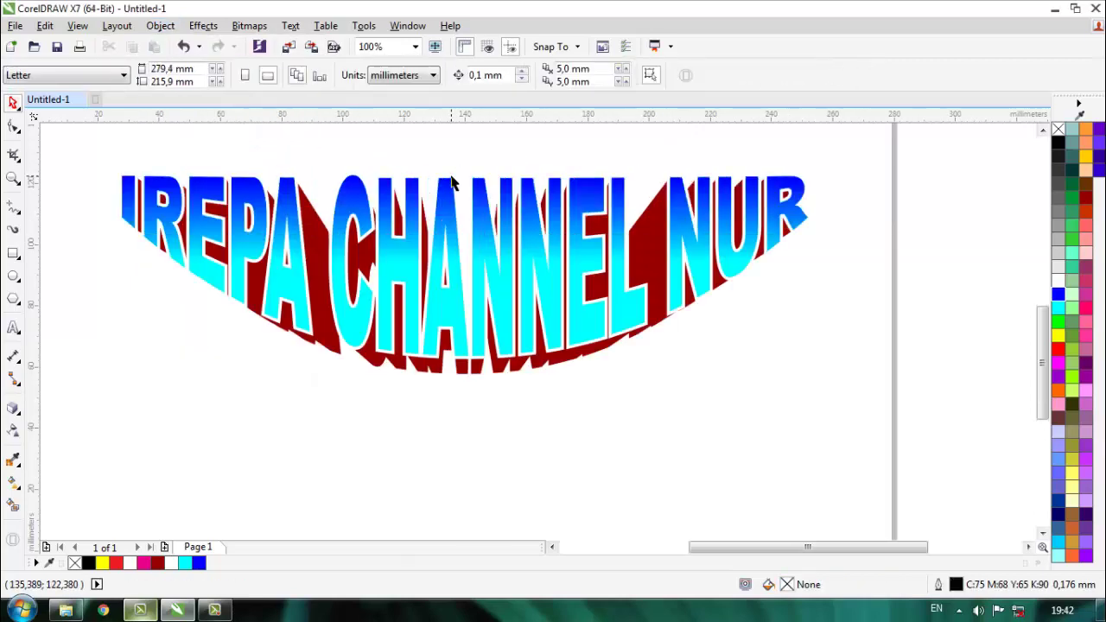
Add a one-step outside contour with a 0.5 mm offset around the lettering's white outline
scroll(480, 251, down, 1)
scroll(484, 287, up, 2)
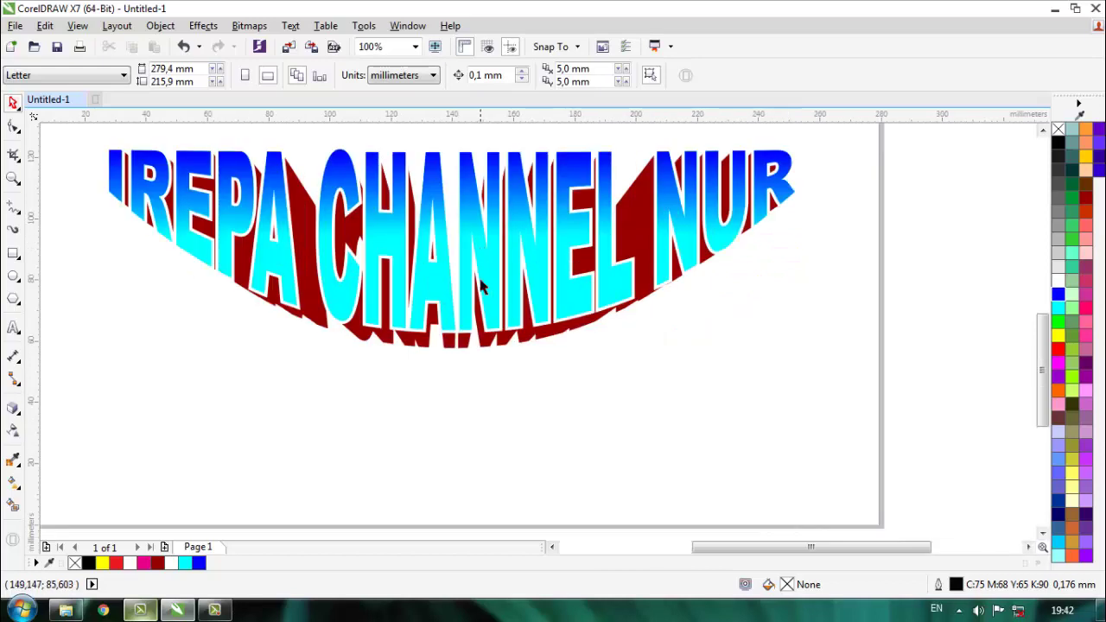
click(458, 329)
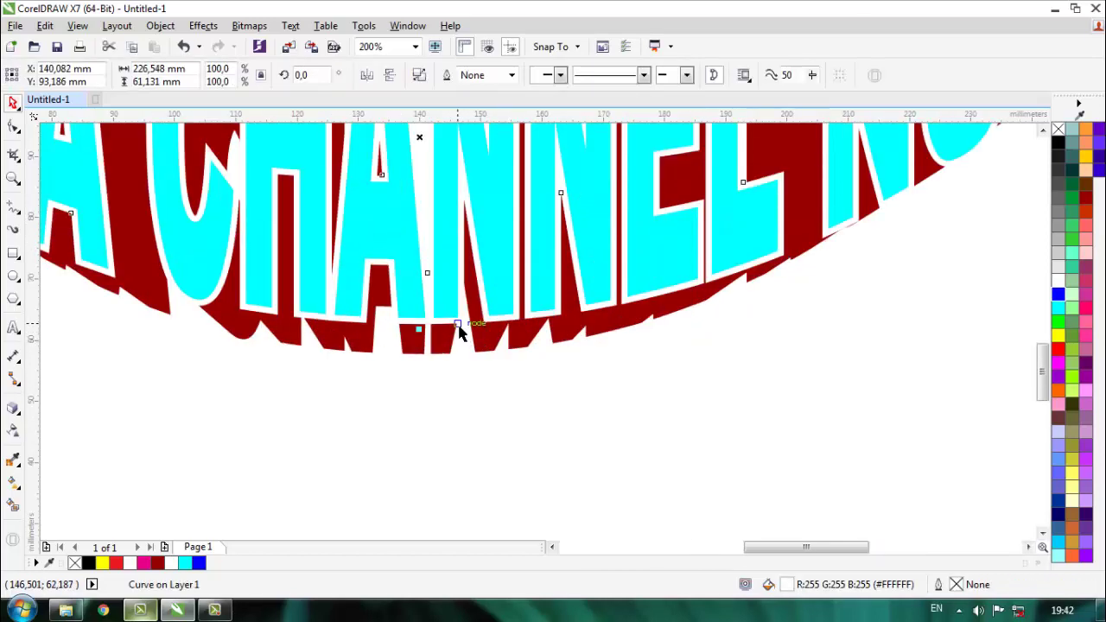
scroll(461, 317, down, 1)
key(ctrl+F9)
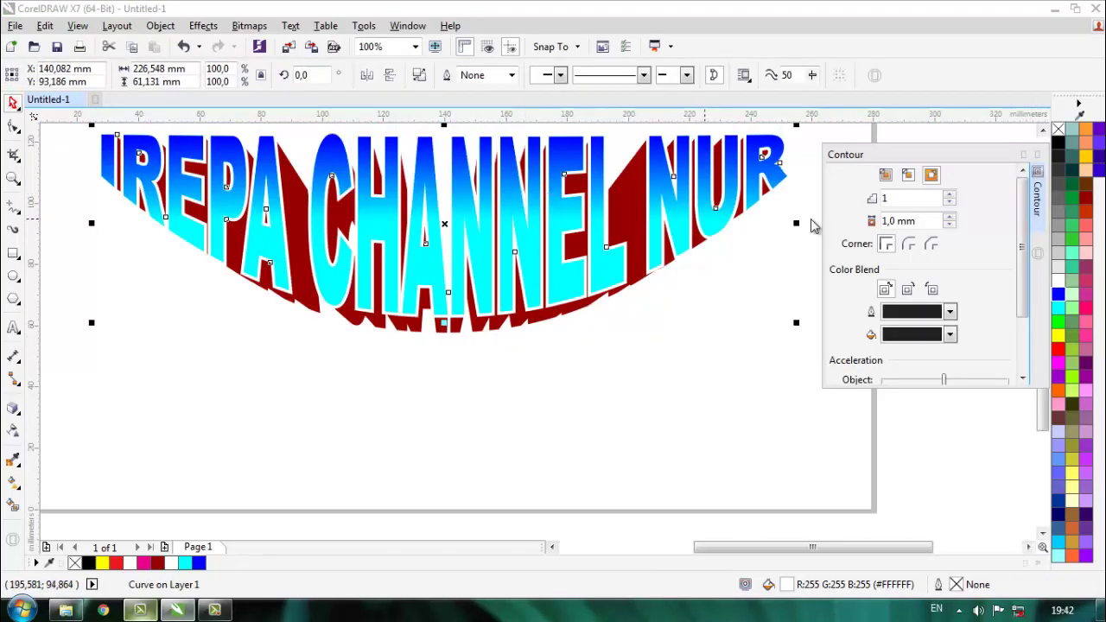
drag(924, 221, 825, 235)
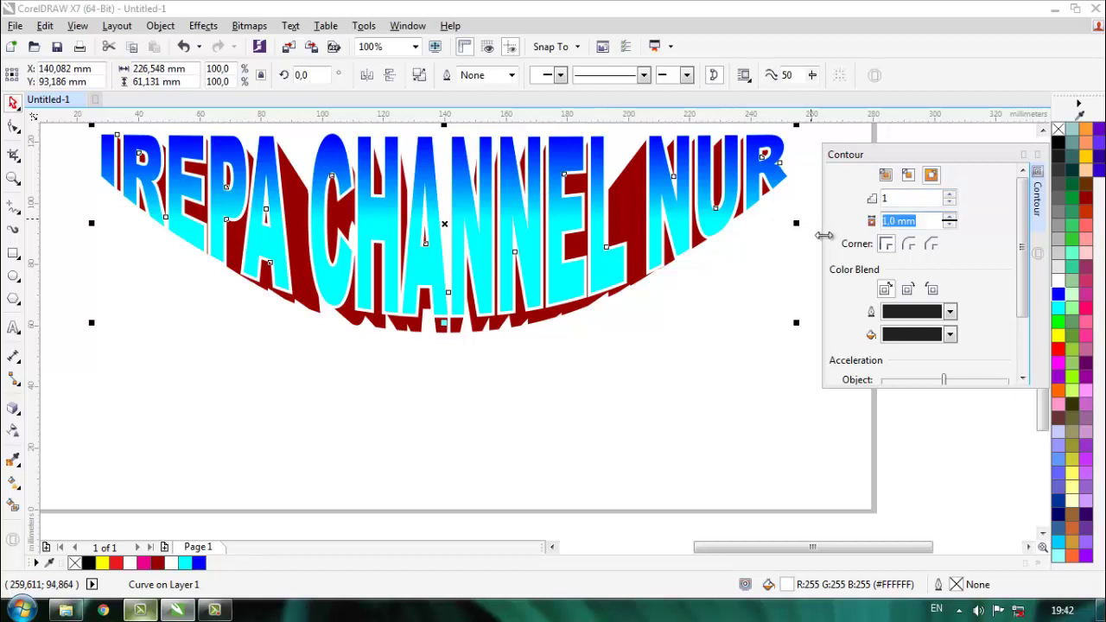
text(0)
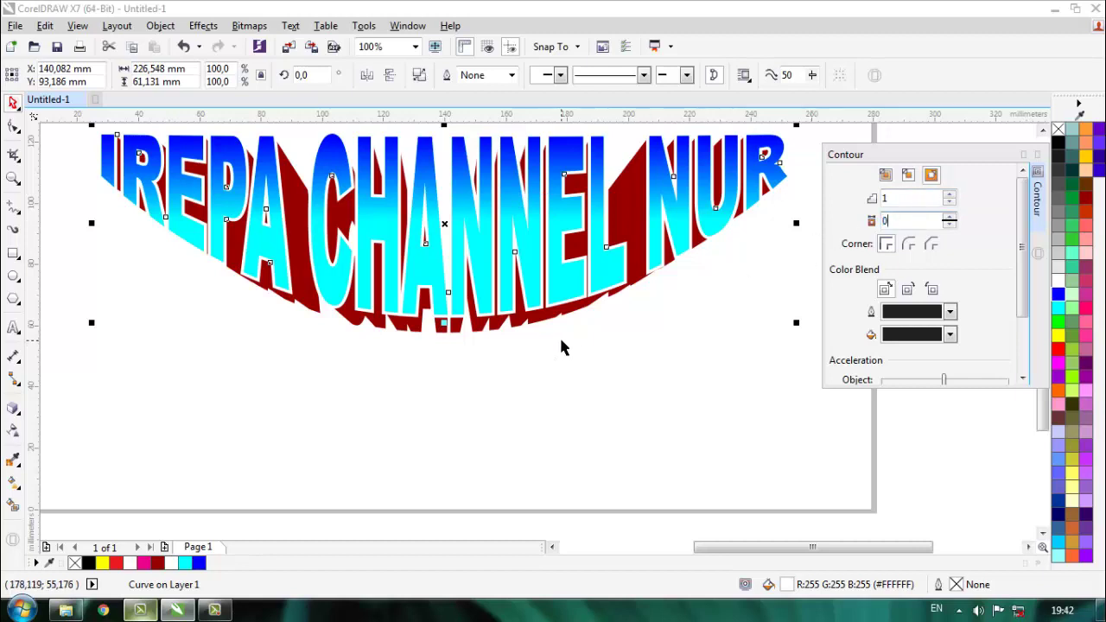
text(,5)
key(Return)
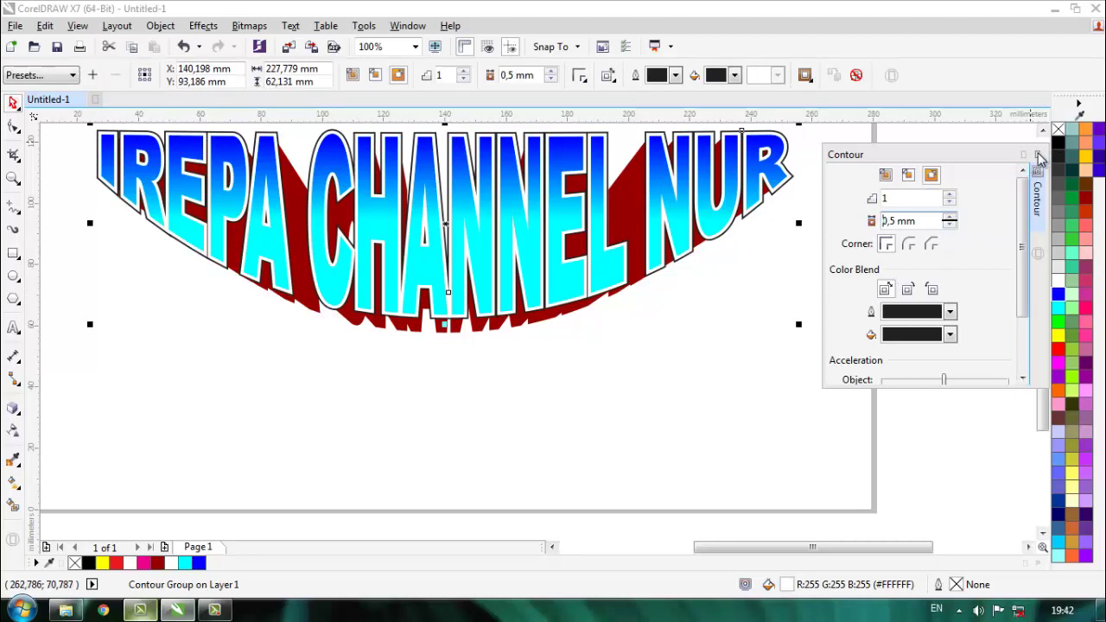
Break the new contour apart from the white outline and fill it black (#000000)
click(718, 318)
scroll(657, 265, up, 4)
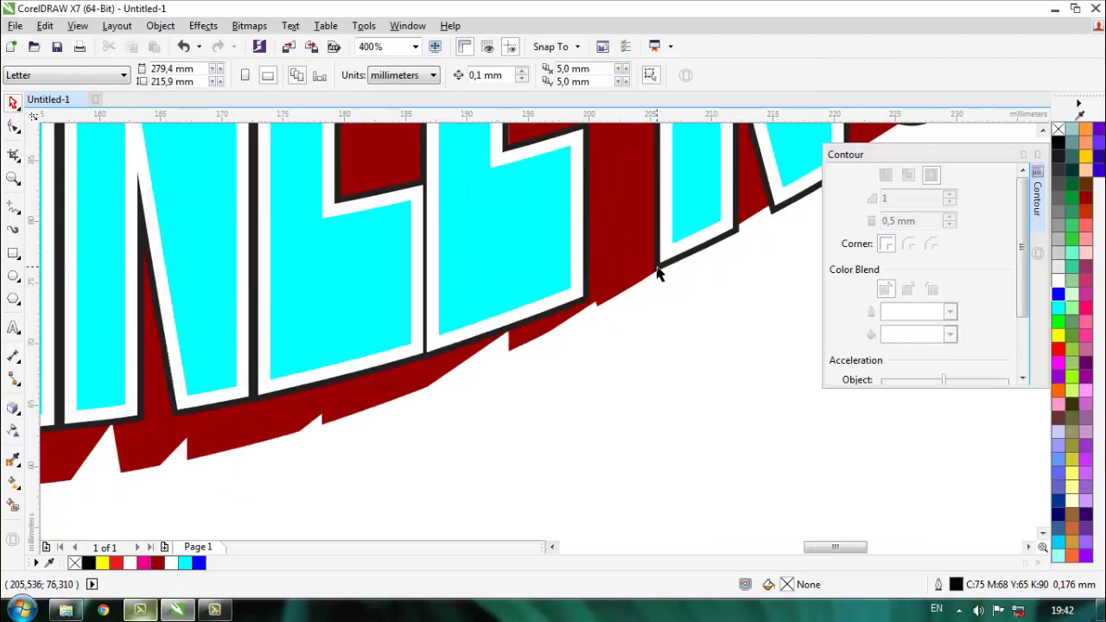
right_click(659, 269)
click(687, 295)
click(668, 306)
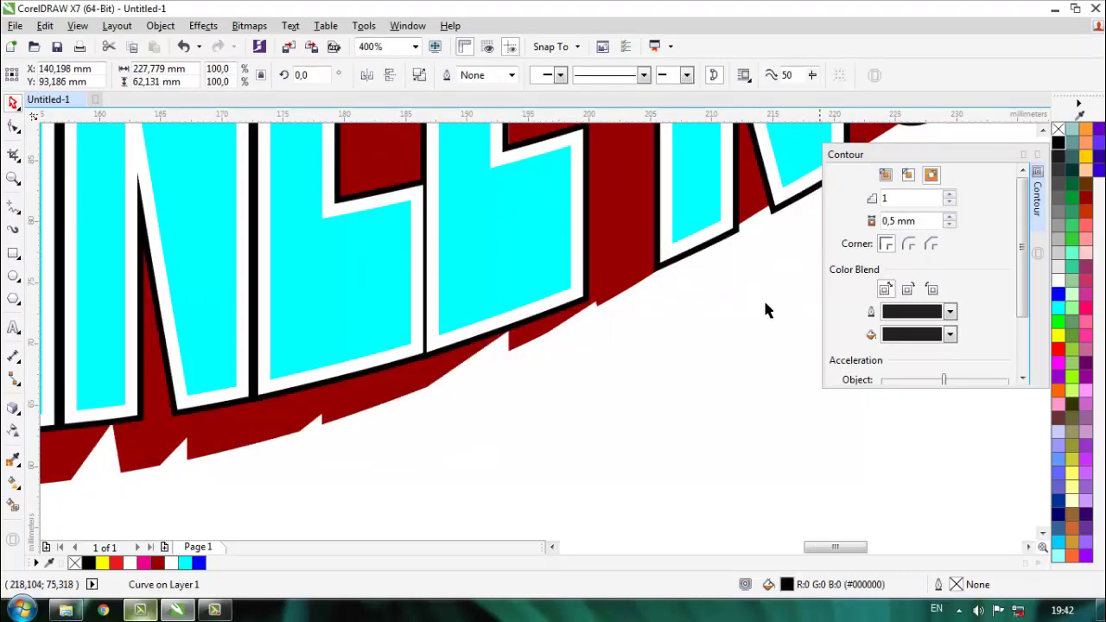
scroll(766, 309, down, 4)
scroll(632, 361, down, 6)
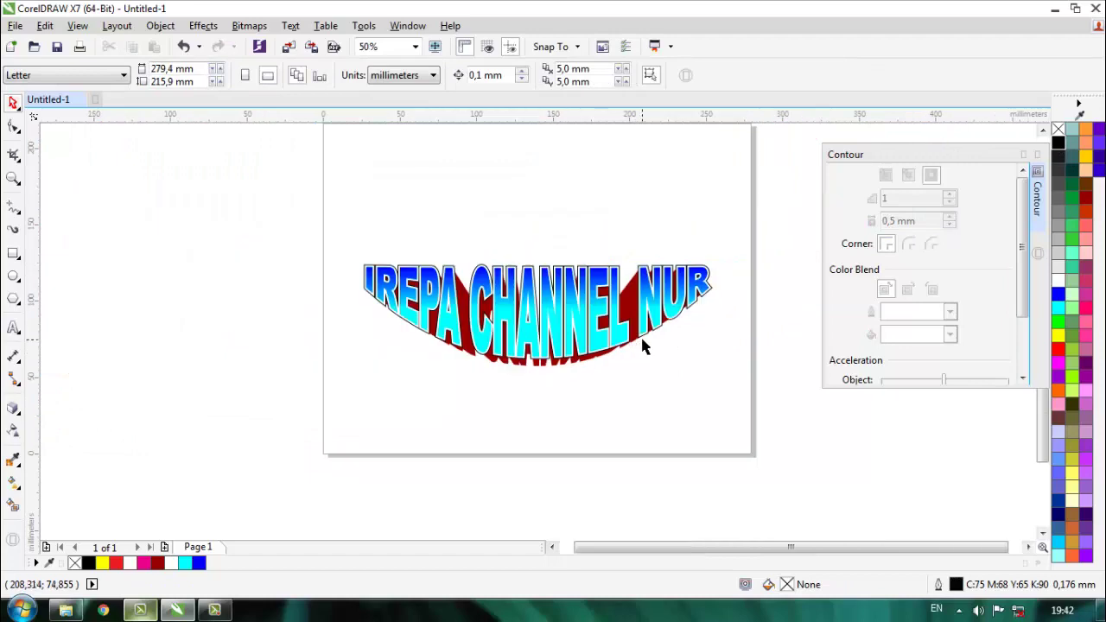
click(1037, 153)
key(z)
drag(232, 256, 802, 341)
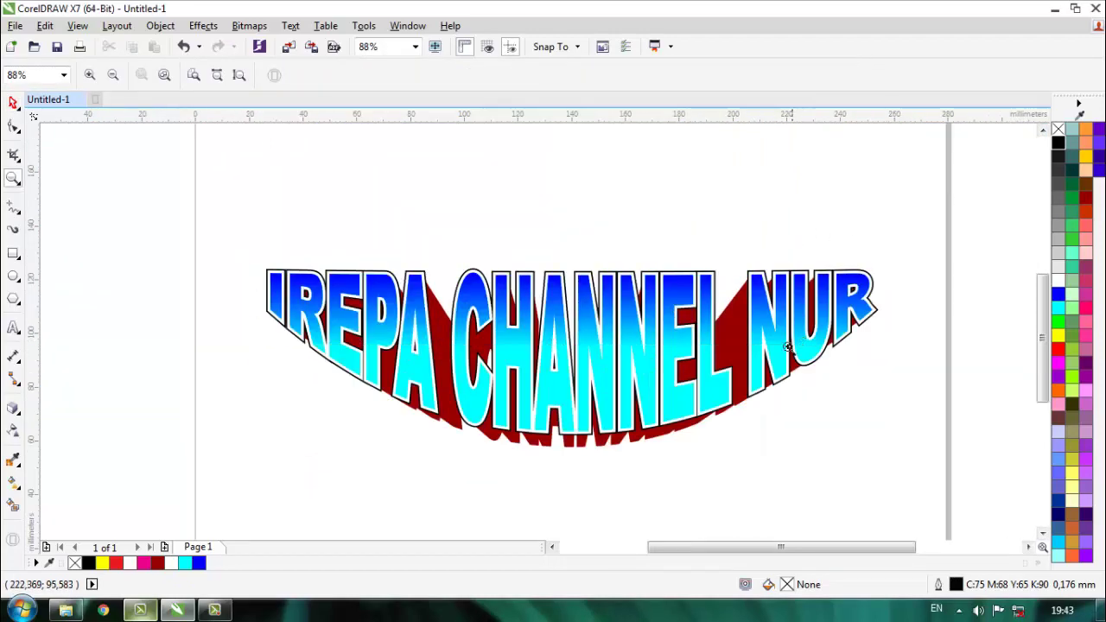
key(space)
scroll(635, 368, down, 2)
scroll(655, 388, up, 1)
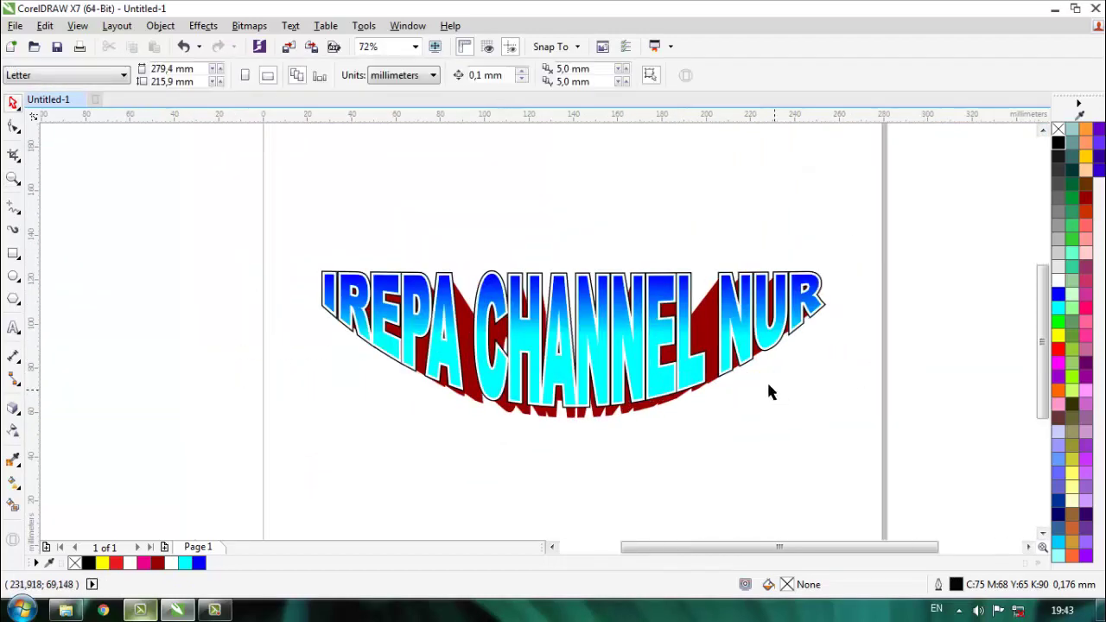
drag(899, 214, 143, 484)
drag(602, 417, 542, 407)
click(609, 454)
Change the fill of the dark red extrusion to black (#000000)
scroll(597, 430, up, 3)
click(562, 419)
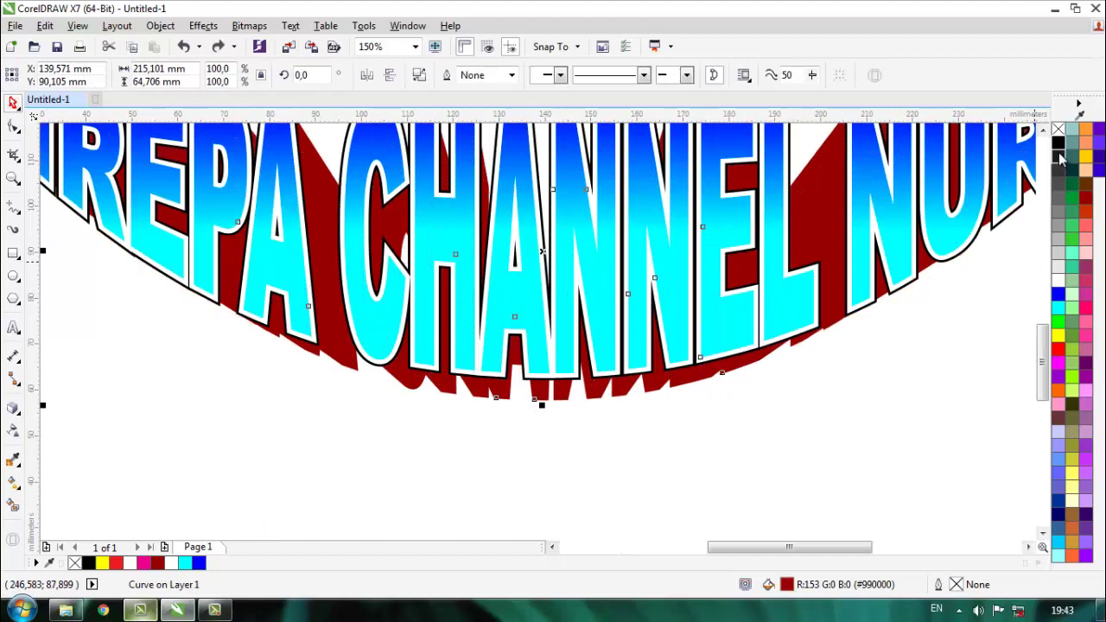
click(1060, 144)
click(813, 370)
scroll(812, 370, down, 6)
scroll(696, 360, up, 3)
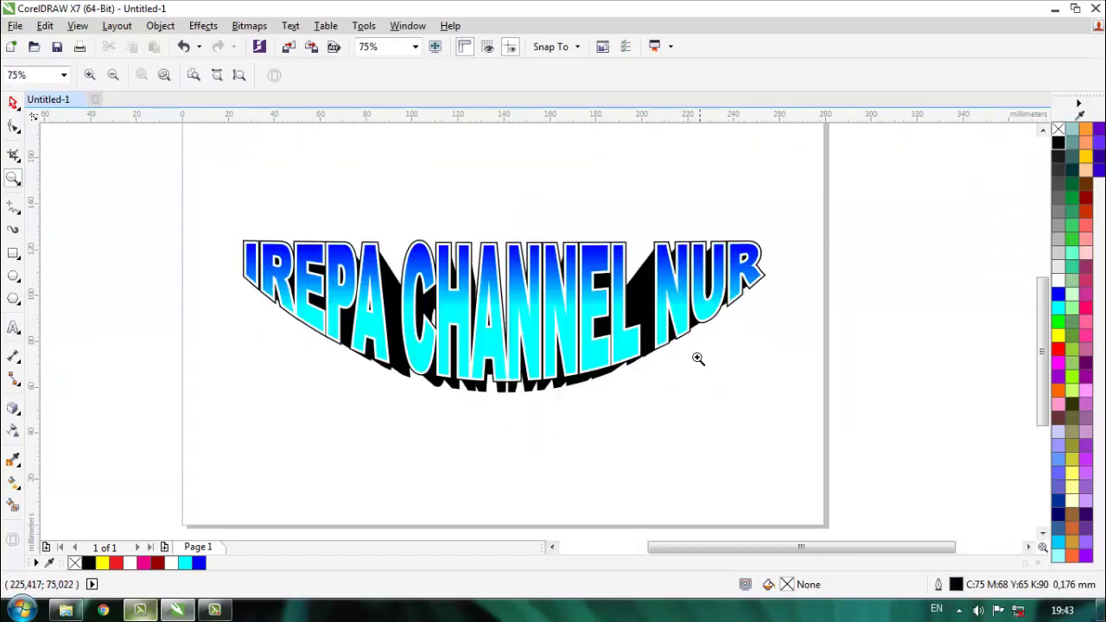
Stretch the black extrusion slightly upward to a height of about 65.5 mm, keeping its width
scroll(564, 250, up, 3)
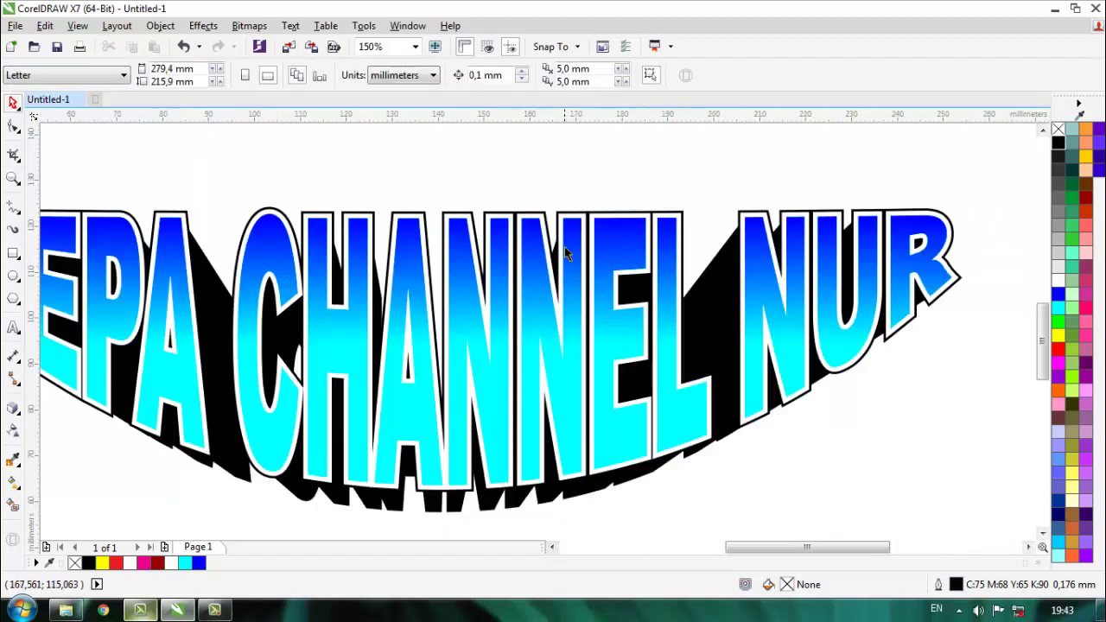
click(728, 267)
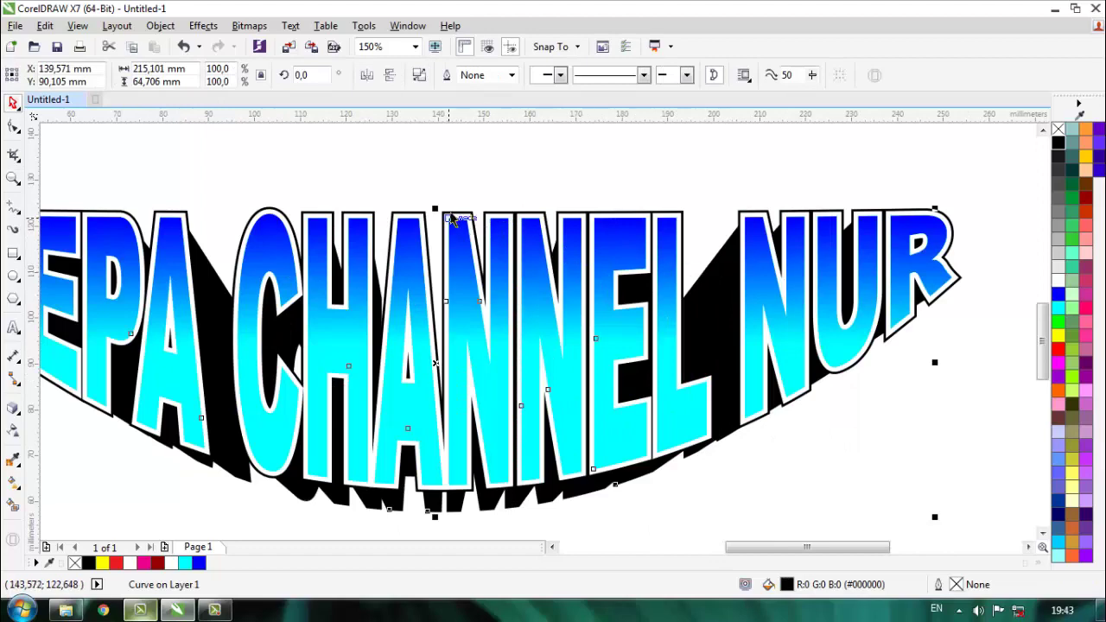
mouse_move(435, 208)
mouse_down()
mouse_move(436, 190)
mouse_move(437, 201)
mouse_up()
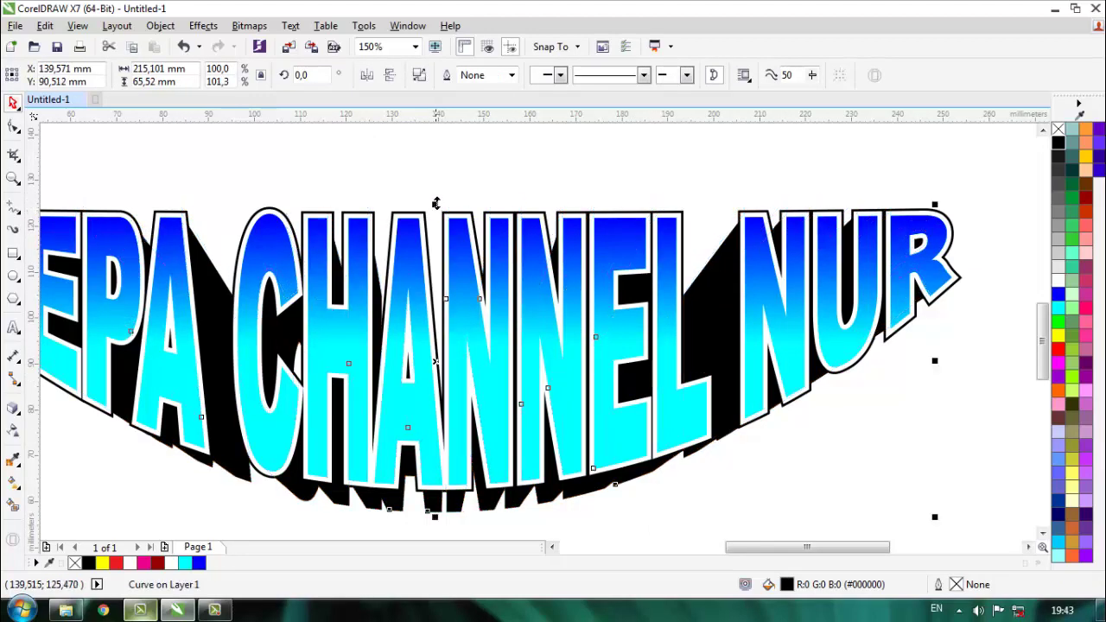
scroll(436, 200, down, 3)
click(482, 390)
scroll(481, 383, down, 2)
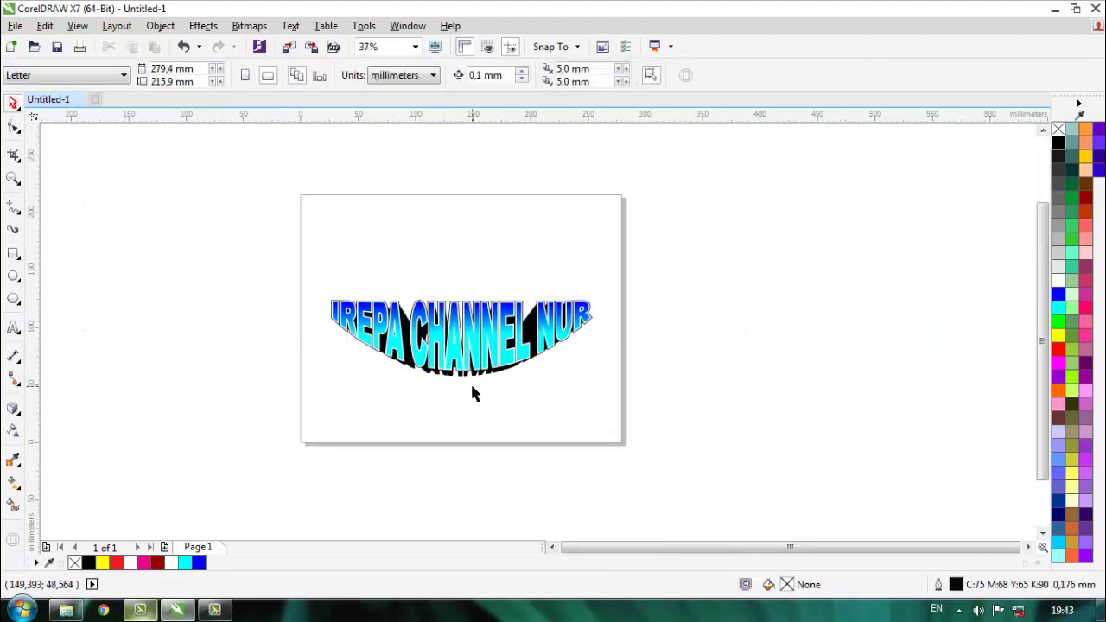
Select the whole lettering design and move it about 30 mm lower on the page
key(F2)
drag(161, 265, 723, 405)
drag(324, 425, 620, 296)
Delete the white outline between the gradient letters and the black contour
scroll(543, 333, up, 6)
scroll(543, 344, up, 3)
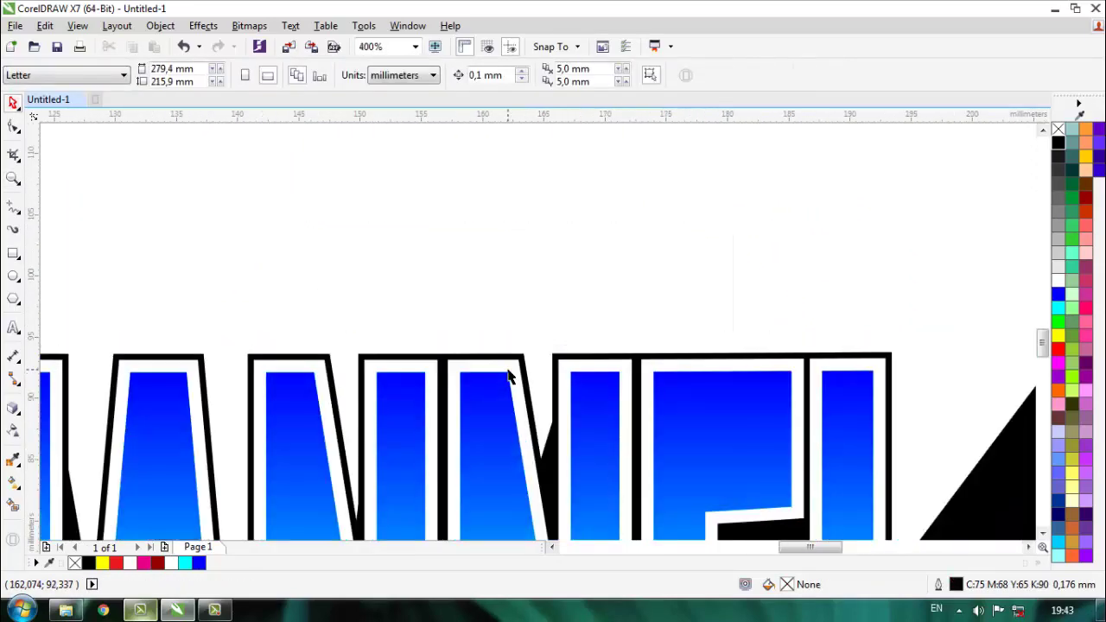
click(511, 336)
click(537, 339)
click(529, 363)
key(Delete)
click(508, 410)
scroll(508, 410, down, 6)
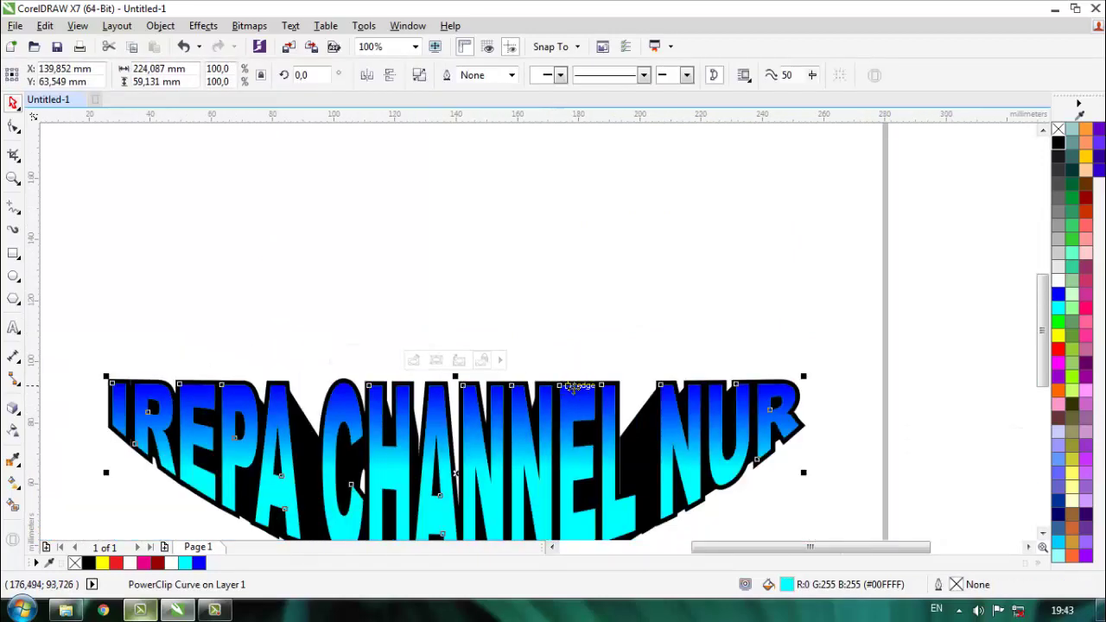
scroll(695, 238, up, 2)
click(695, 238)
scroll(696, 238, down, 1)
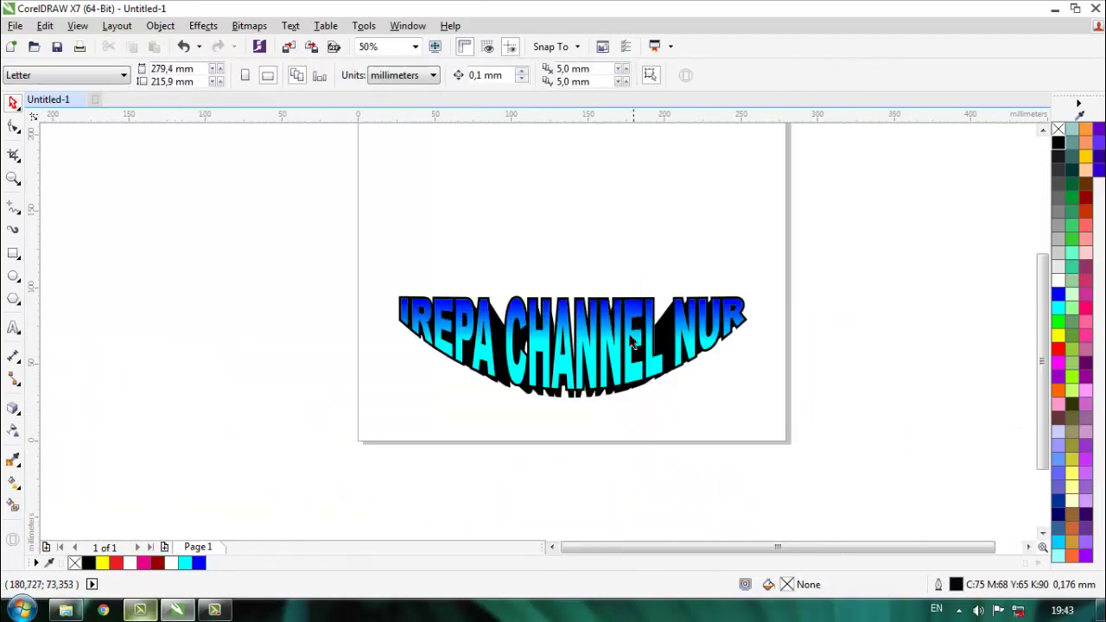
Select the three remaining lettering objects and move them straight down by about 7 mm
key(z)
key(space)
drag(796, 270, 316, 455)
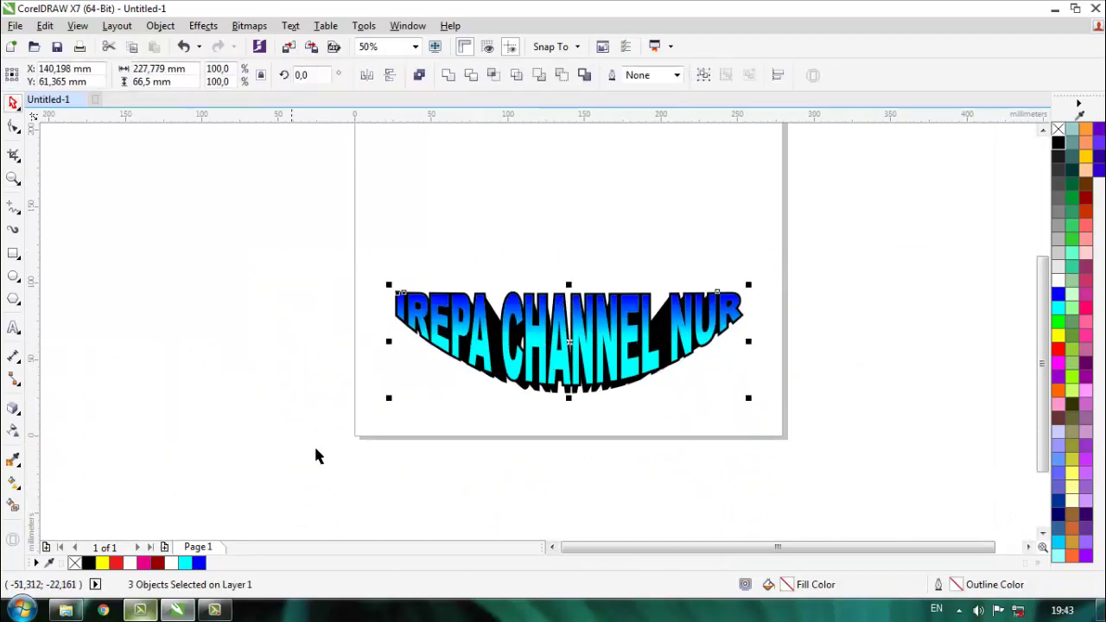
drag(562, 337, 562, 348)
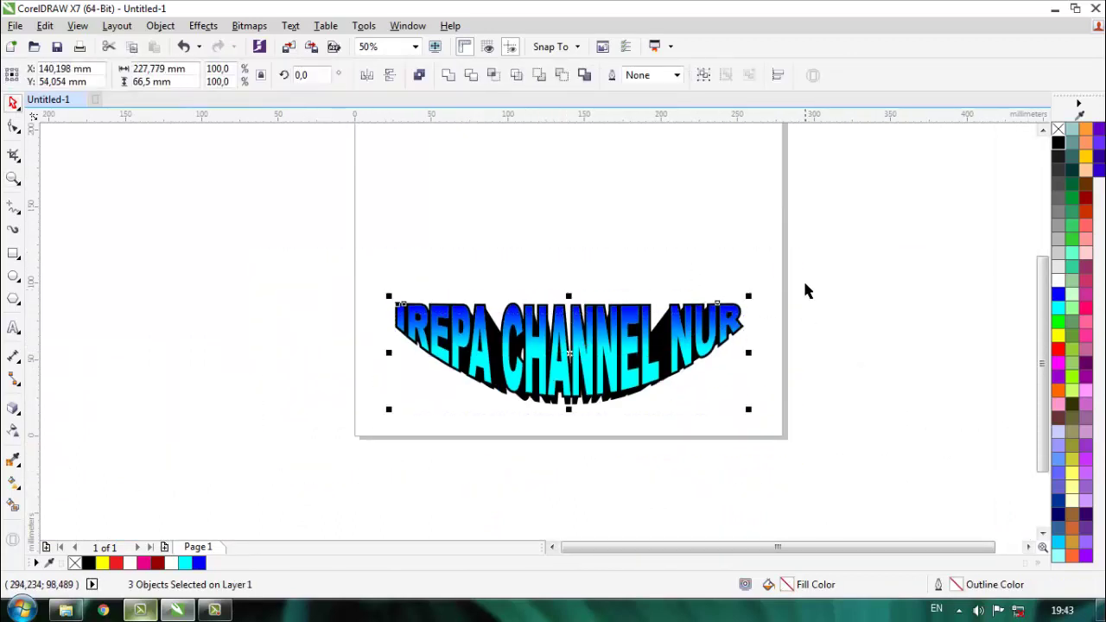
click(782, 298)
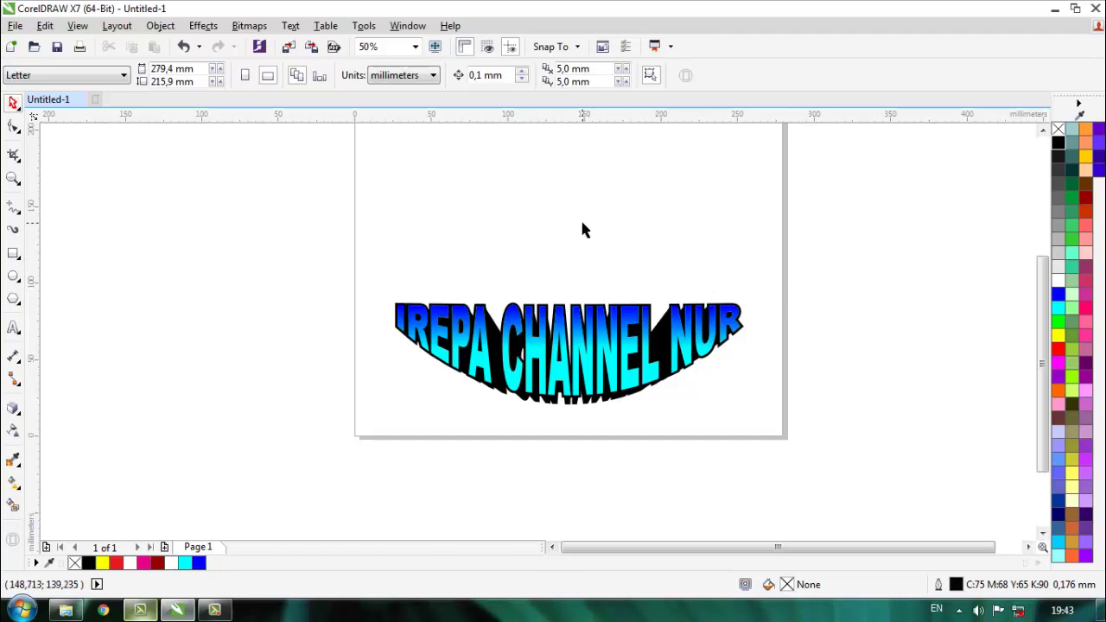
Draw an ellipse about 207 by 76 mm above the lettering and convert it to curves
scroll(580, 217, down, 2)
scroll(313, 274, up, 3)
click(13, 277)
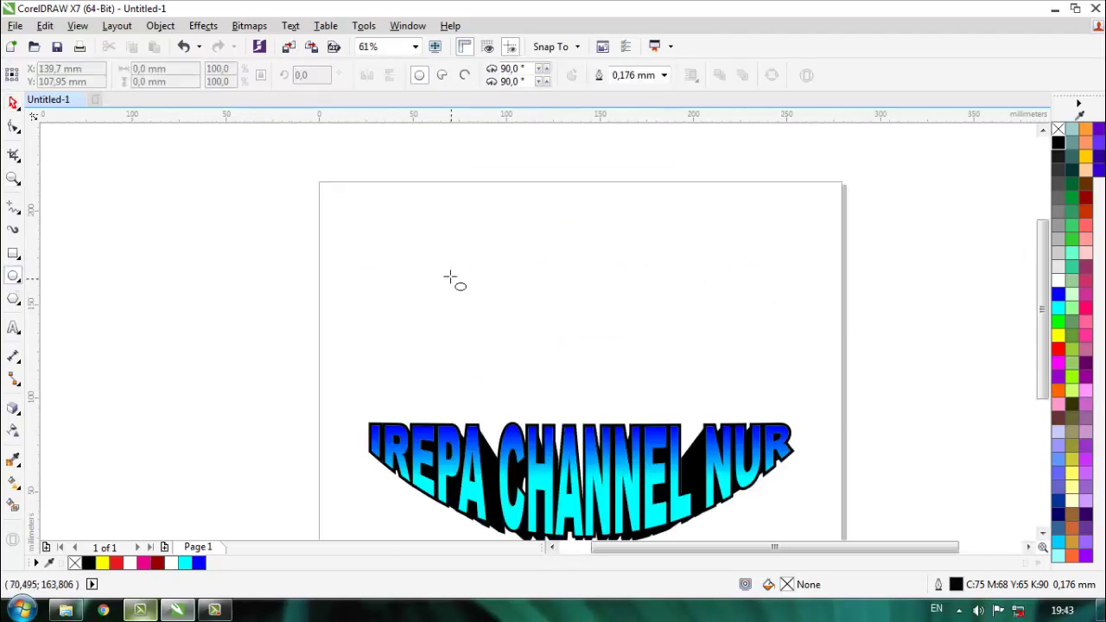
drag(393, 252, 773, 395)
key(space)
drag(674, 331, 683, 340)
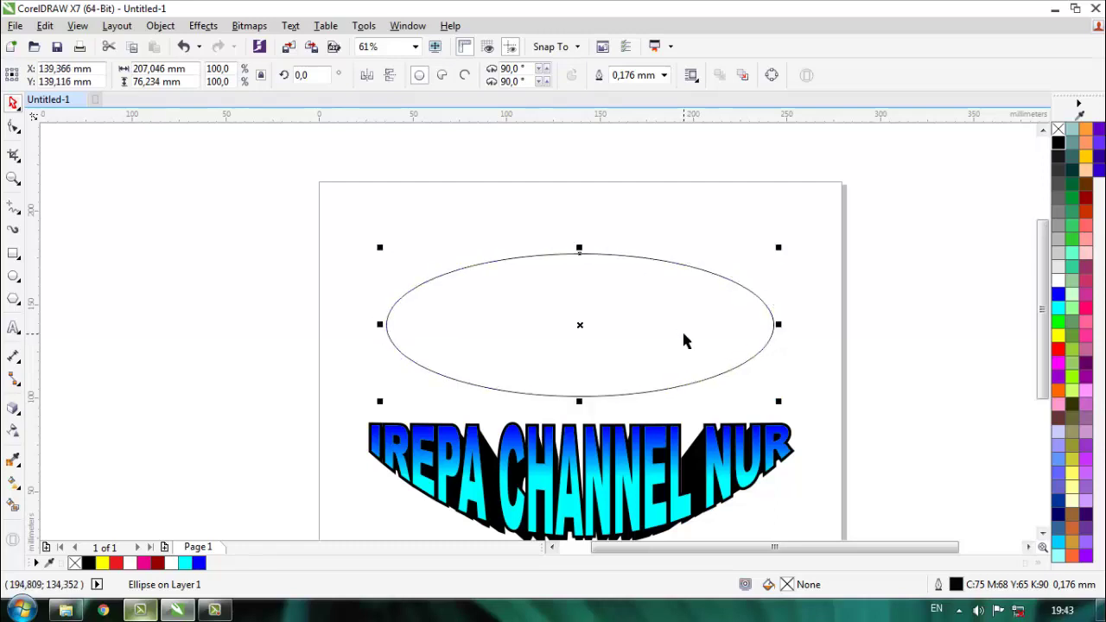
key(ctrl+q)
click(819, 312)
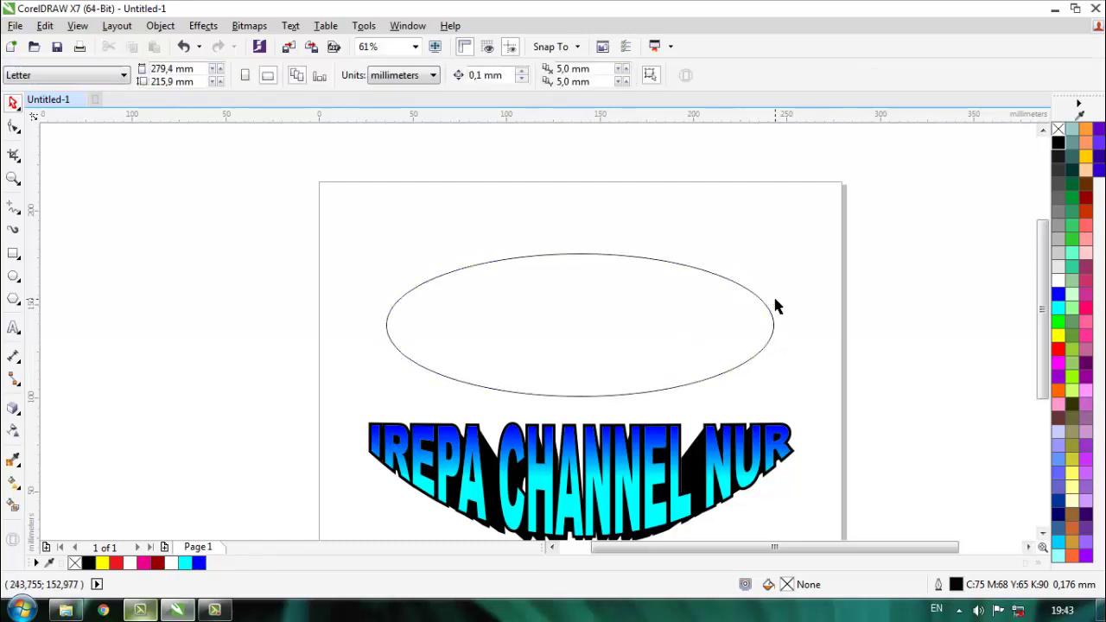
Fill the ellipse above the lettering with red (#FF0000)
click(642, 325)
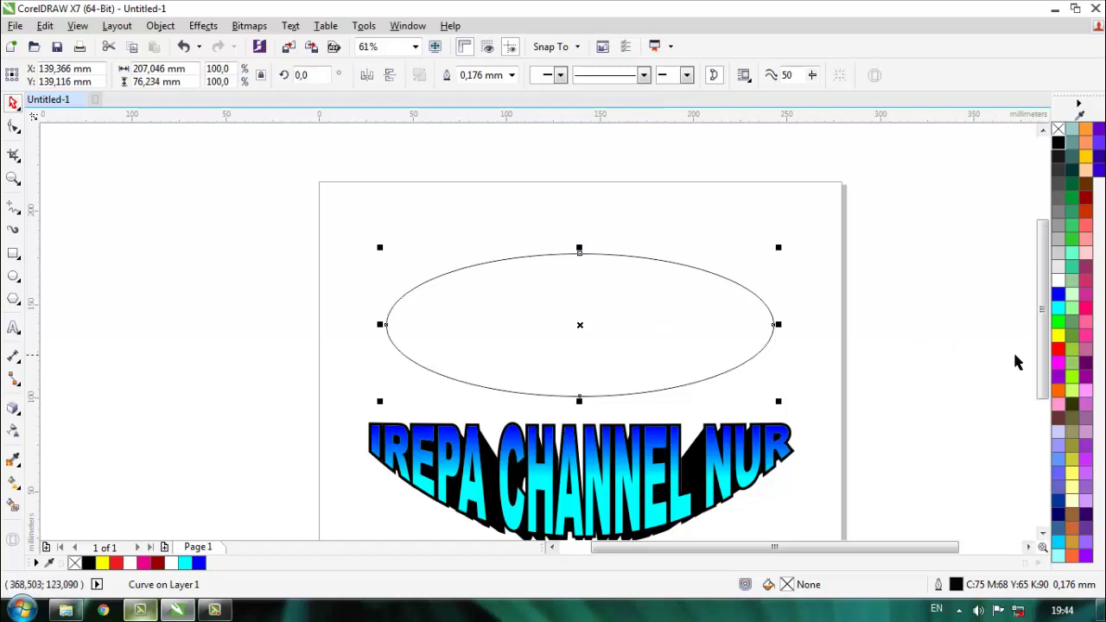
click(1058, 349)
scroll(886, 345, down, 3)
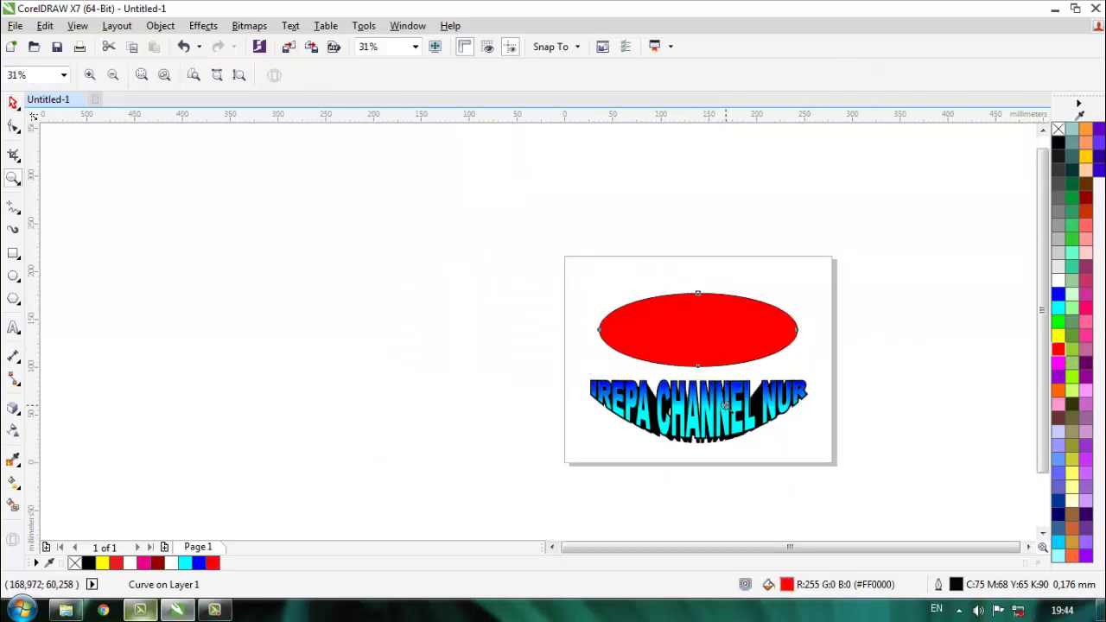
scroll(711, 375, up, 3)
Try placing the lettering over the red ellipse, undo the move and delete the ellipse
drag(780, 251, 203, 439)
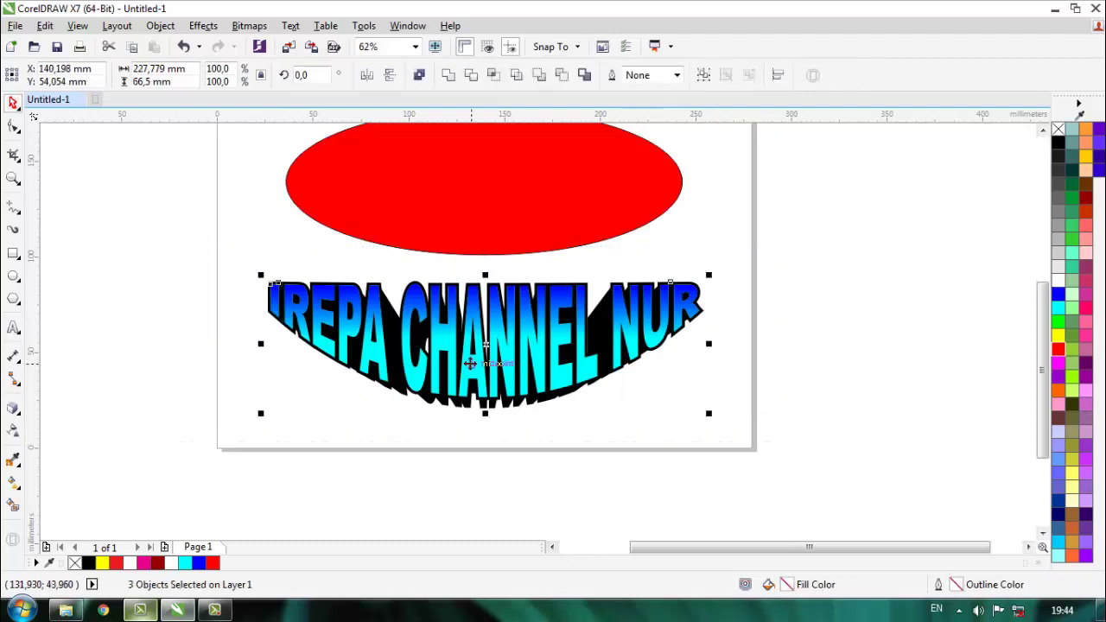
drag(470, 358, 484, 207)
key(ctrl+z)
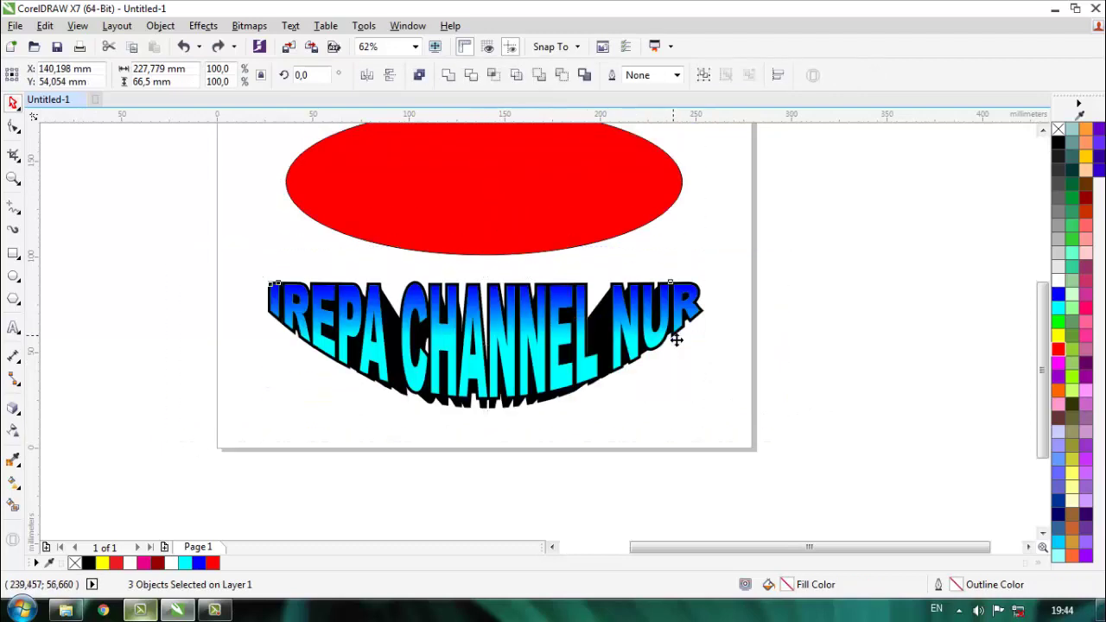
click(620, 237)
key(Delete)
Group the three lettering objects and centre the group on the page
scroll(482, 334, down, 3)
key(ctrl+a)
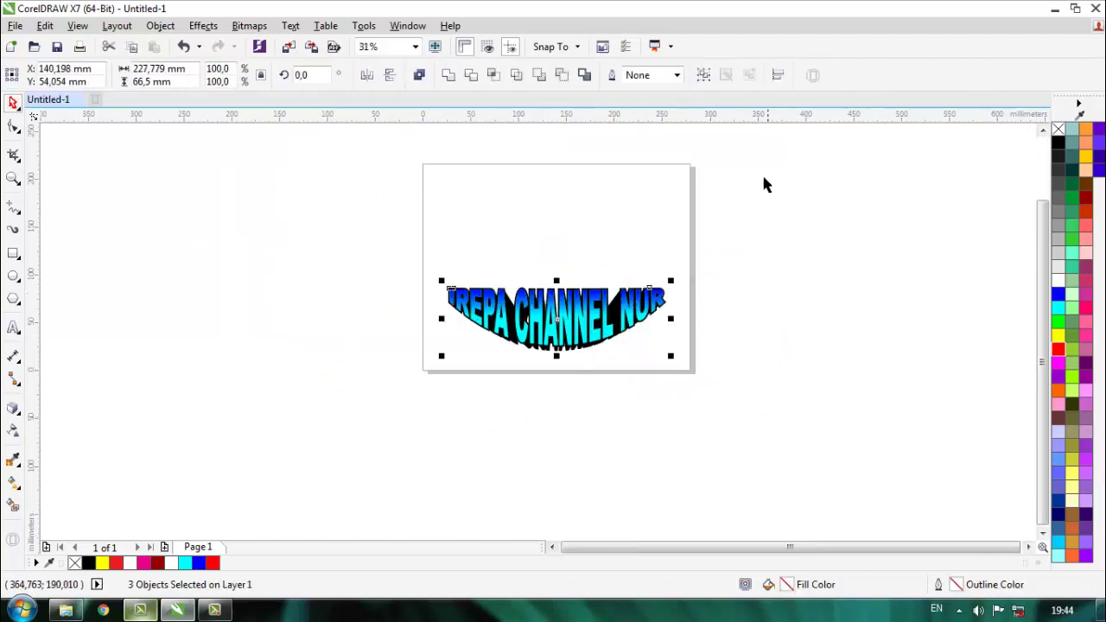
click(704, 75)
scroll(561, 338, up, 3)
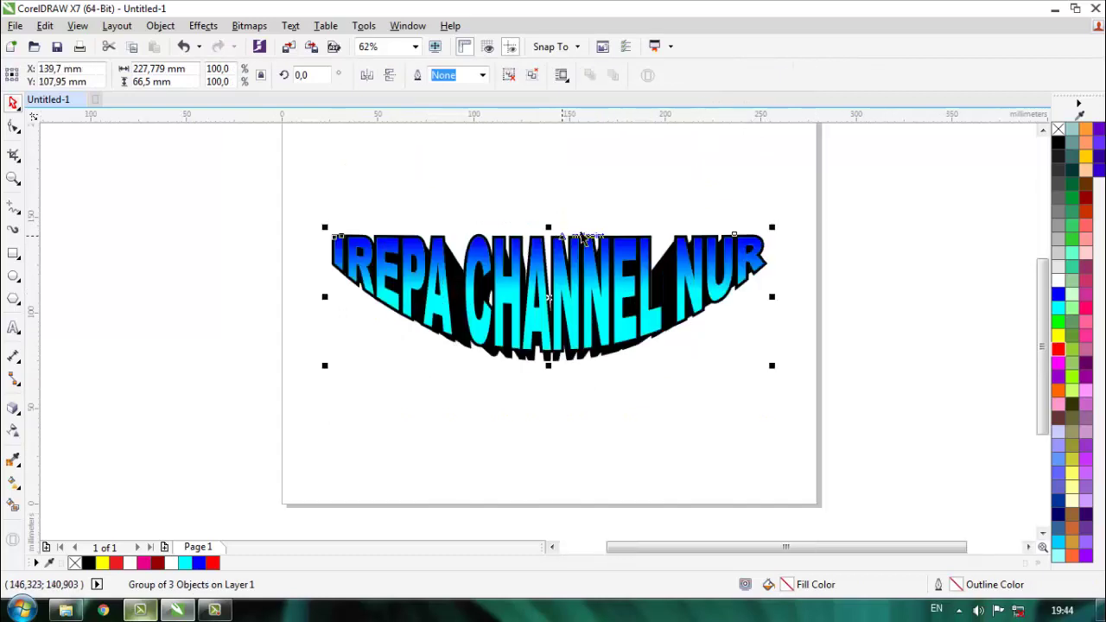
click(641, 228)
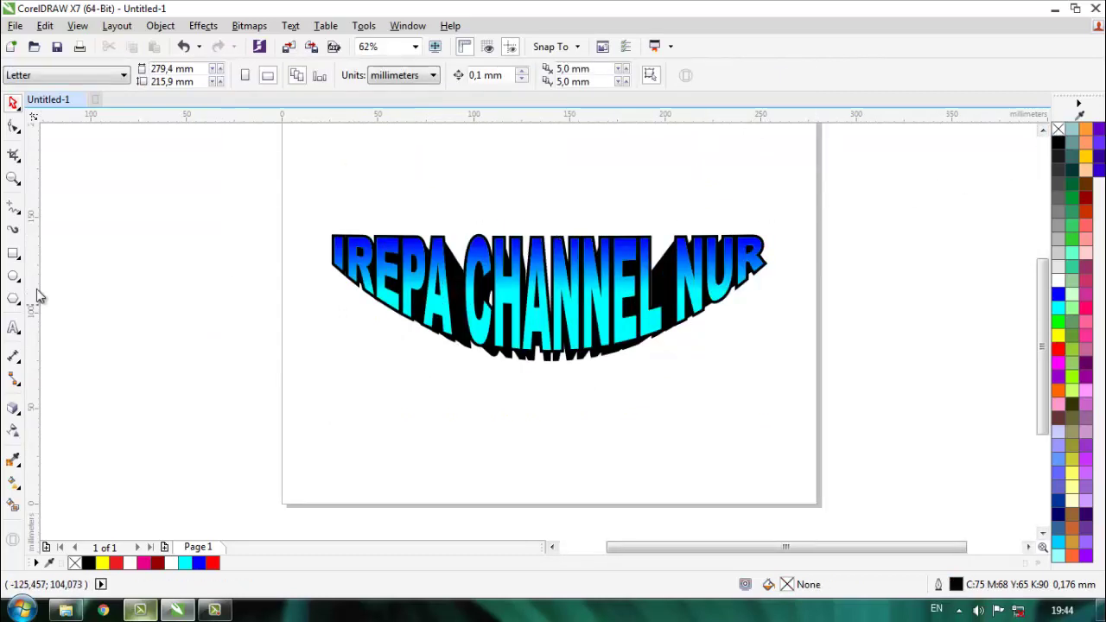
Draw a rectangle about 243 by 91 mm around the lettering, fill it red (#FF0000) and place it behind the letters
click(15, 254)
drag(315, 200, 779, 373)
click(1072, 348)
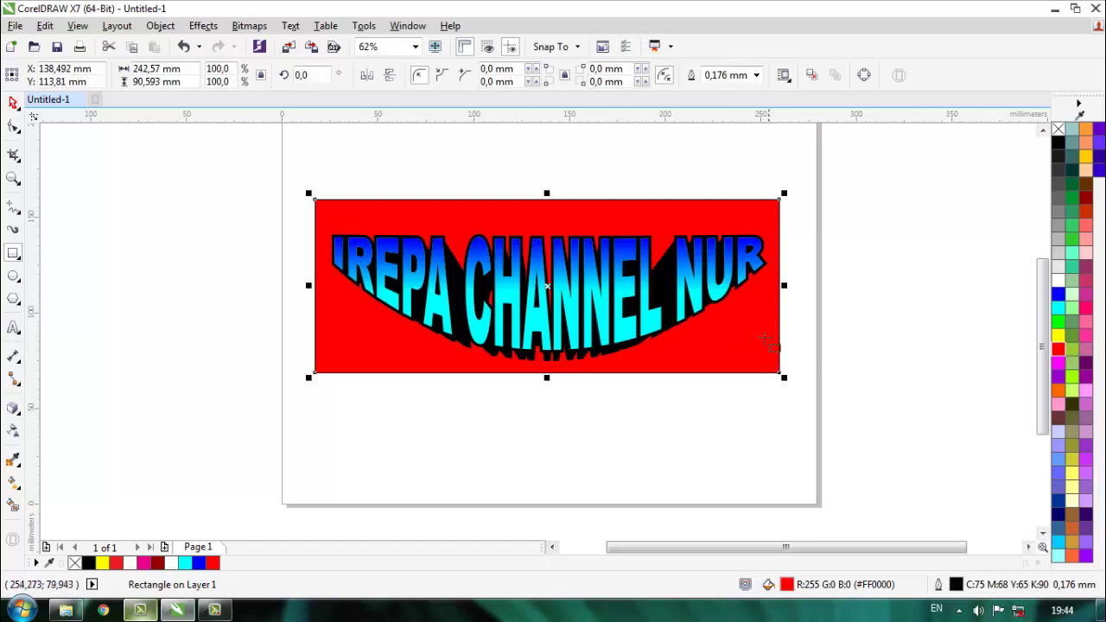
key(F3)
key(shift+F2)
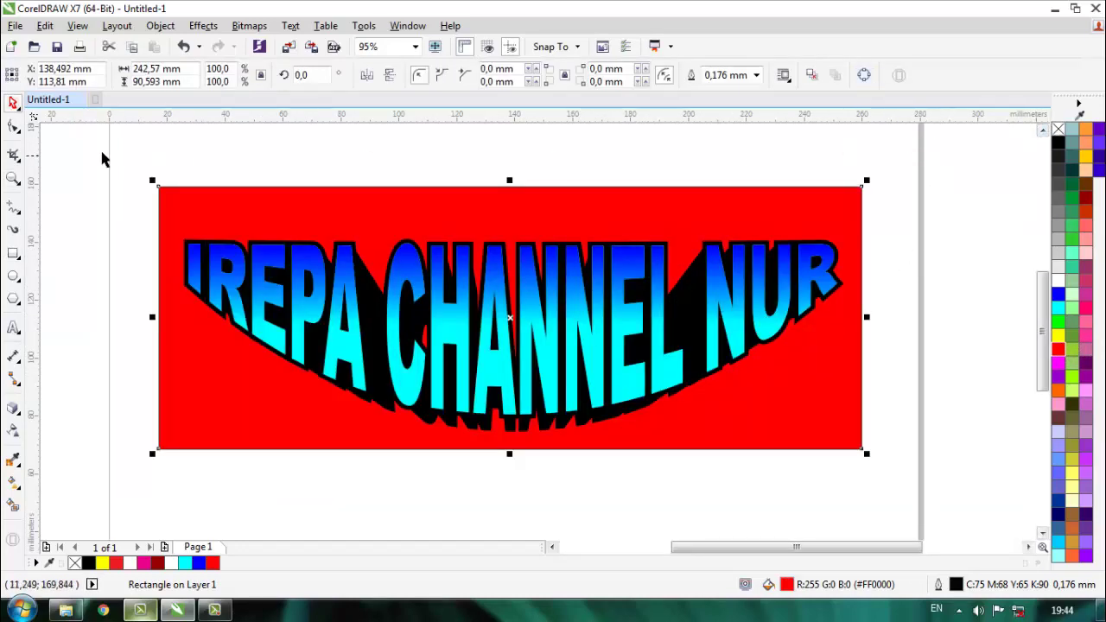
Round all four corners of the red background rectangle to a radius of about 14.4 mm
click(14, 128)
drag(162, 191, 188, 237)
key(F3)
click(343, 294)
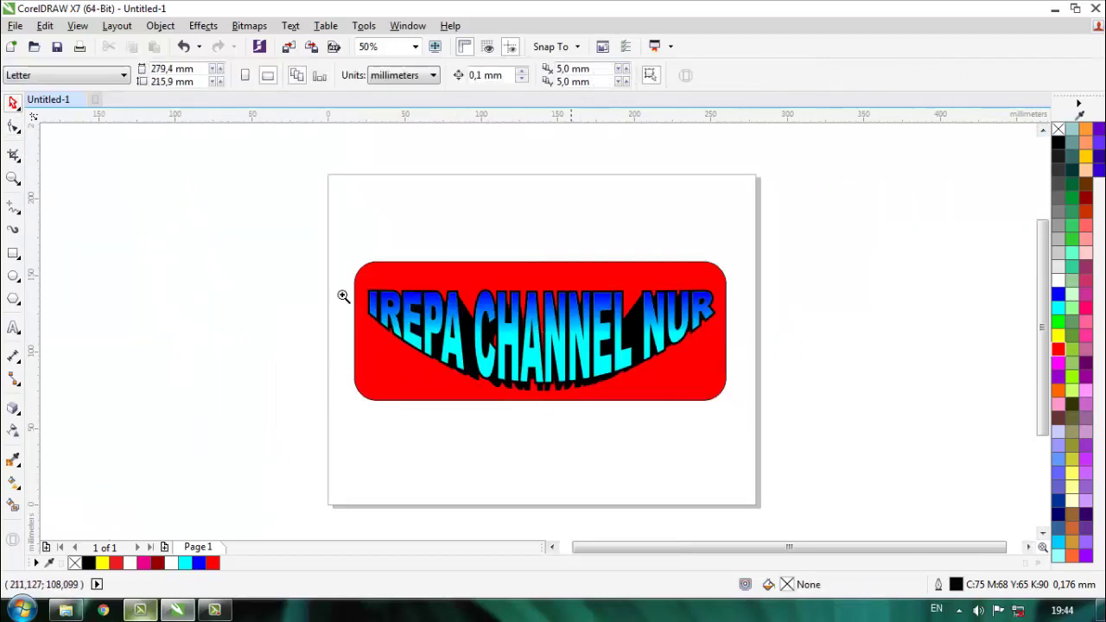
Sample white with the Color eyedropper and fill the black contour around the lettering with it
key(z)
scroll(662, 370, up, 1)
key(i)
scroll(654, 262, up, 2)
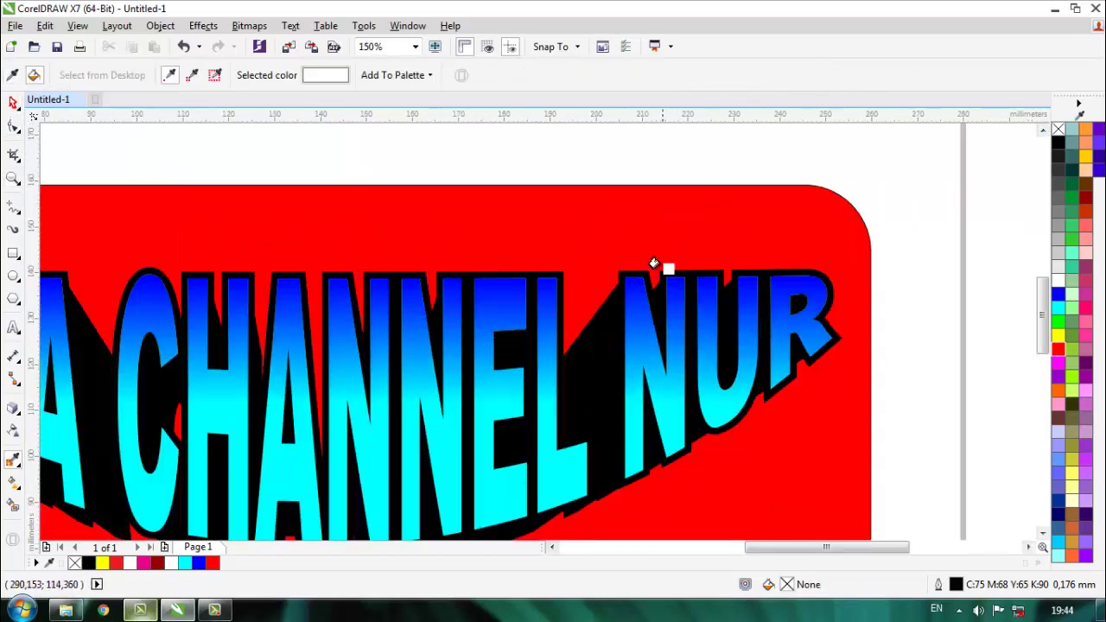
scroll(622, 277, down, 1)
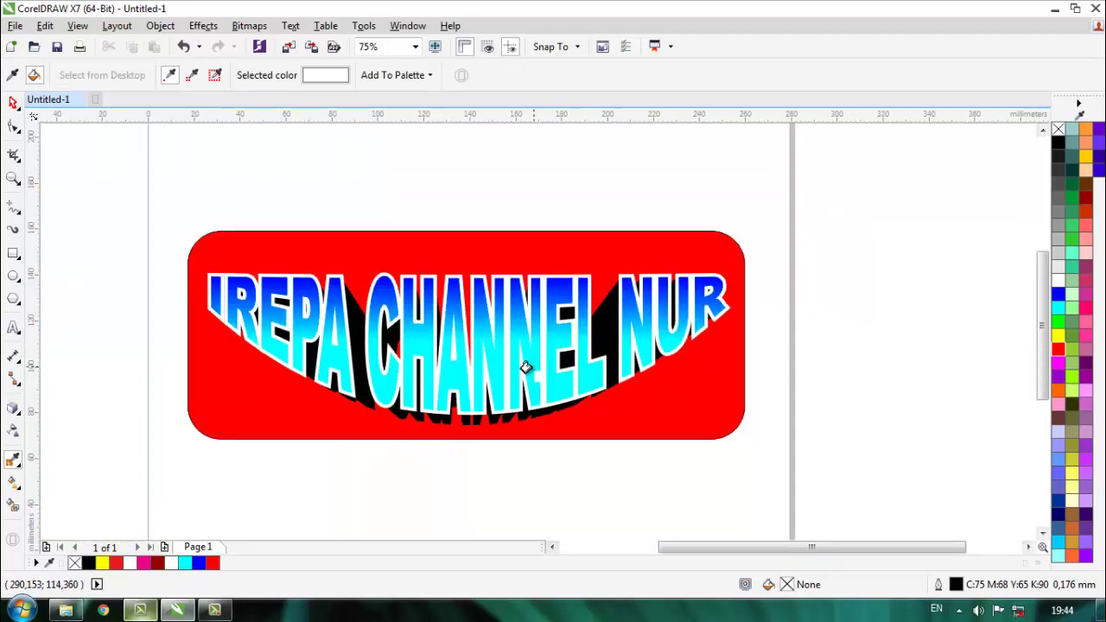
scroll(507, 381, down, 1)
key(z)
drag(280, 329, 647, 427)
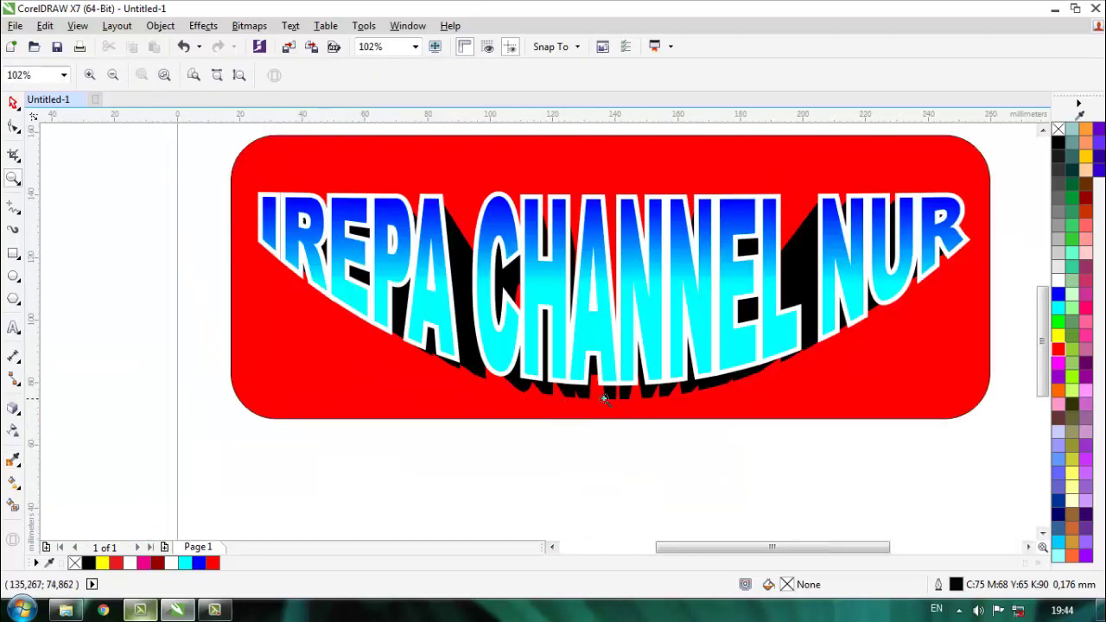
scroll(609, 397, down, 1)
scroll(798, 363, up, 2)
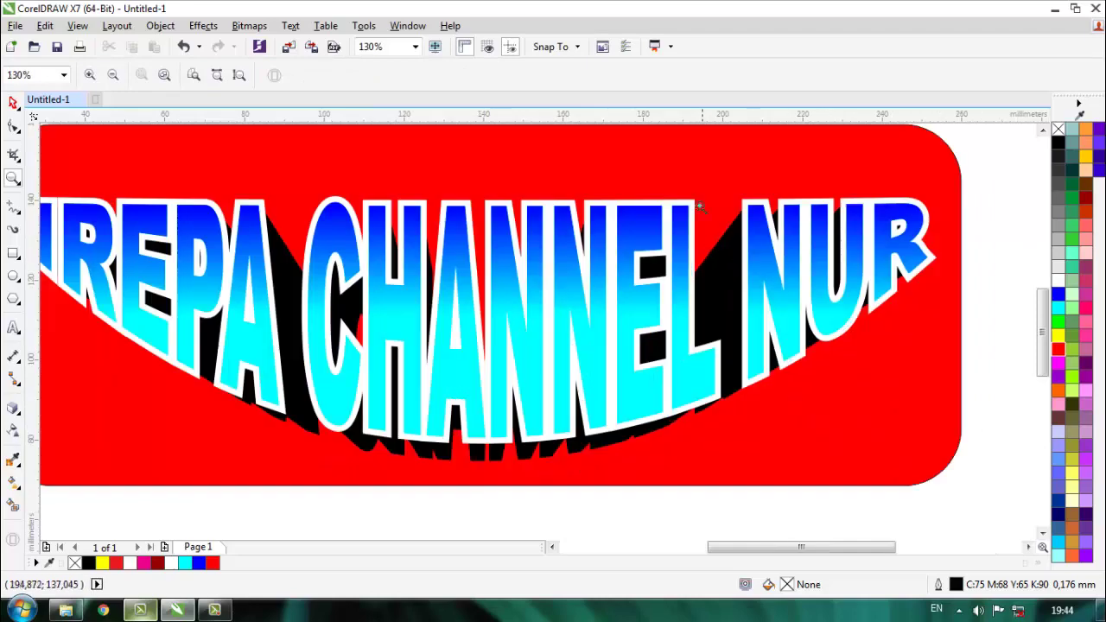
scroll(689, 208, down, 1)
Ungroup the lettering objects and delete the white contour around the letters
key(space)
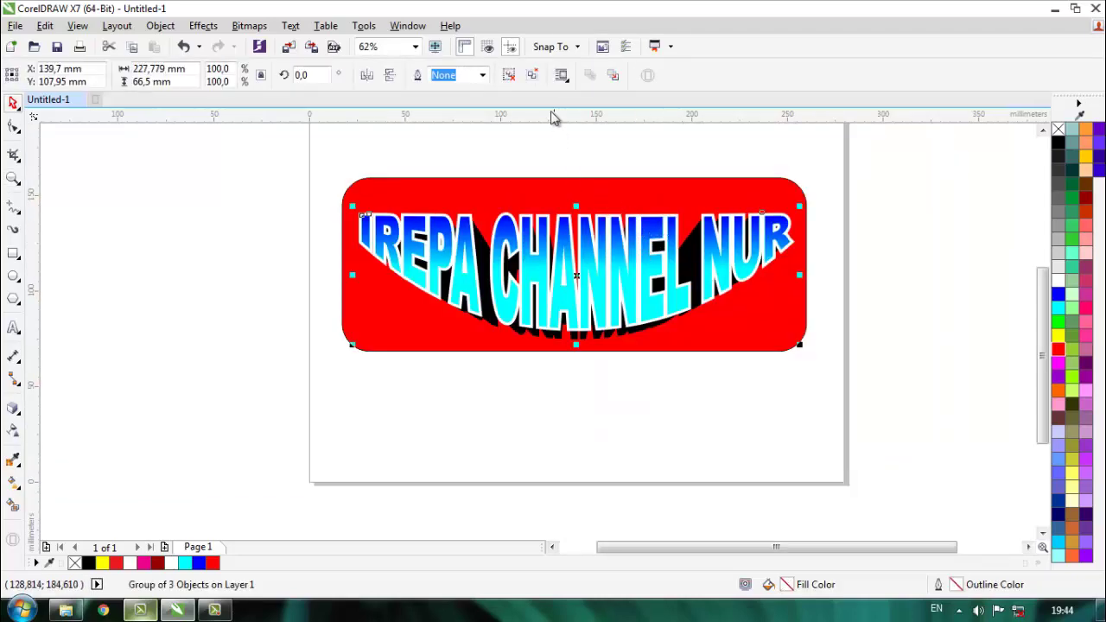
click(542, 76)
click(233, 180)
scroll(381, 237, up, 1)
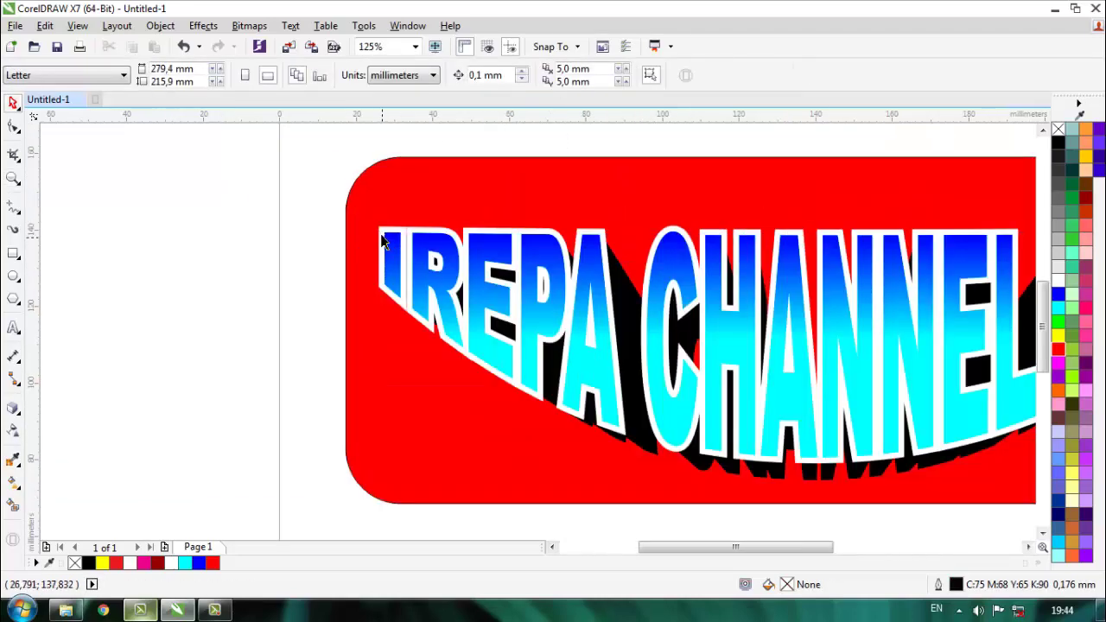
click(382, 235)
click(233, 267)
scroll(397, 273, down, 1)
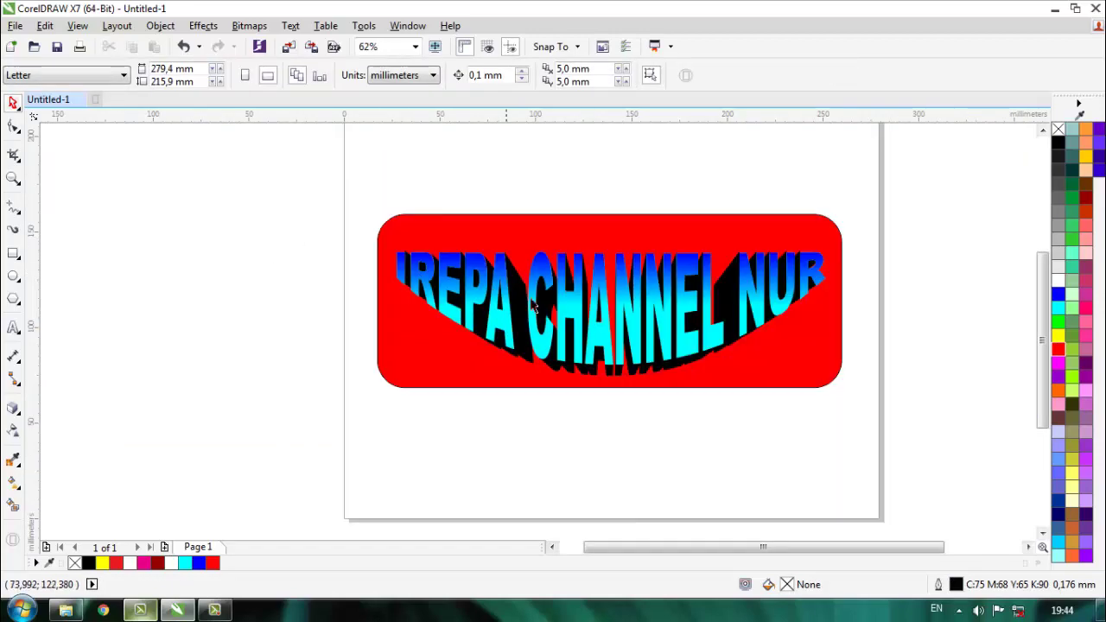
scroll(638, 346, up, 1)
scroll(638, 346, down, 1)
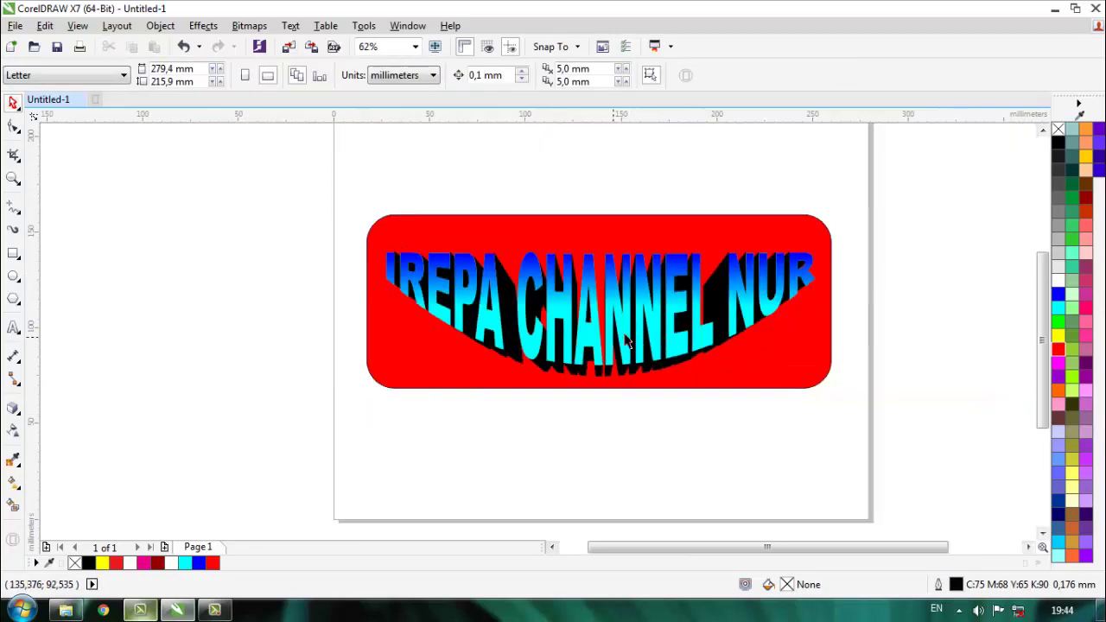
scroll(643, 338, up, 1)
scroll(621, 373, down, 1)
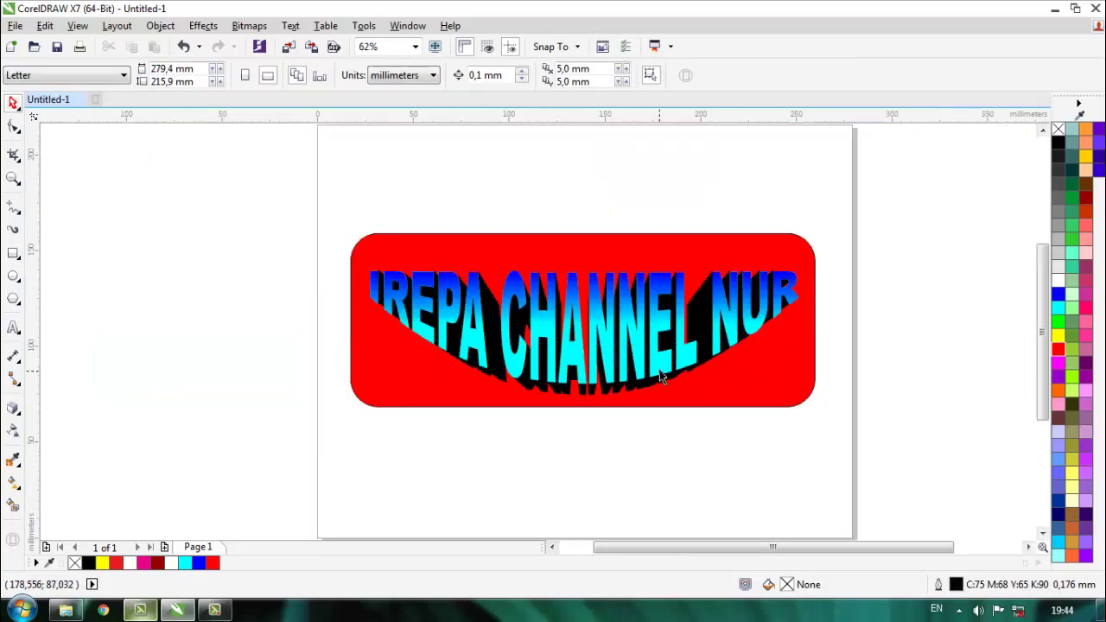
Remove the outline from the rounded red background rectangle
click(594, 236)
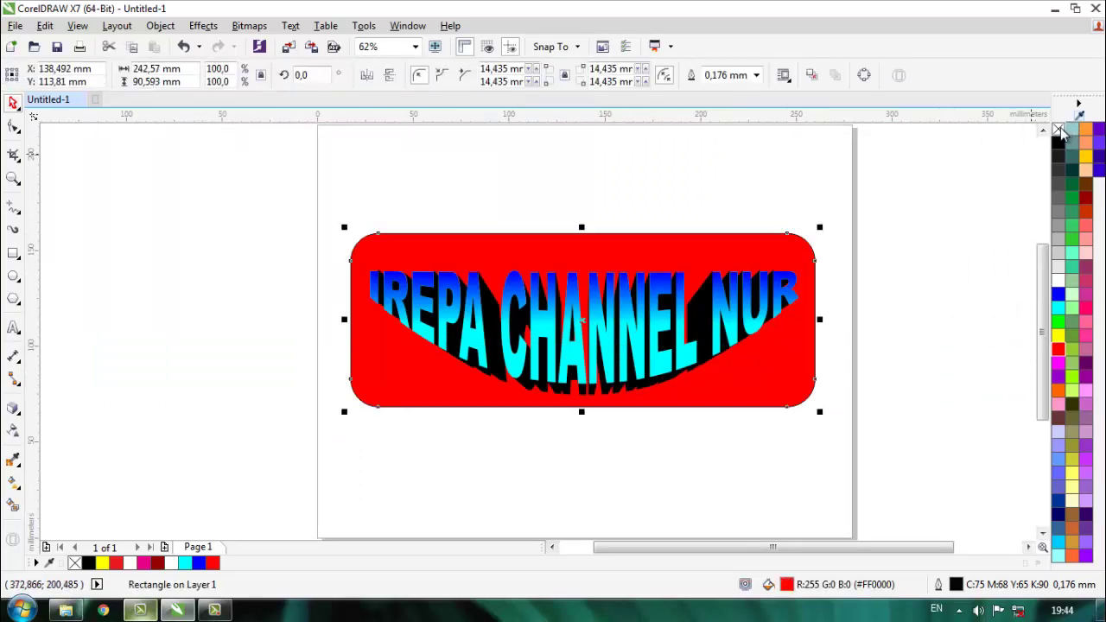
right_click(1059, 130)
click(881, 182)
key(z)
right_click(744, 217)
click(699, 279)
key(space)
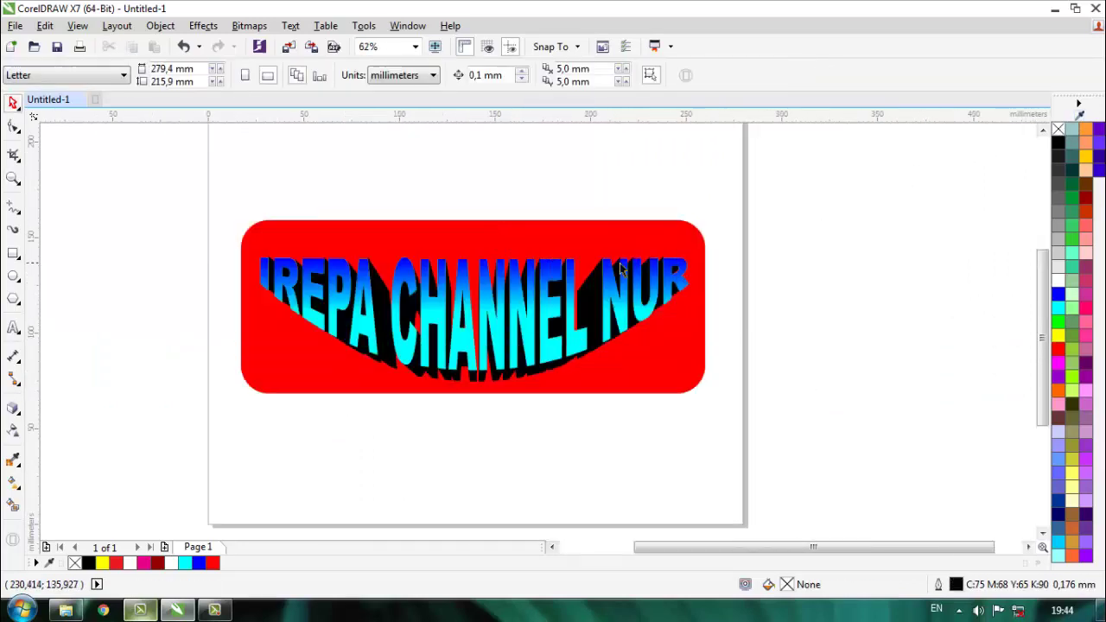
Give the rounded red rectangle a 2.5 mm outline and colour that outline dark red
click(622, 270)
click(756, 76)
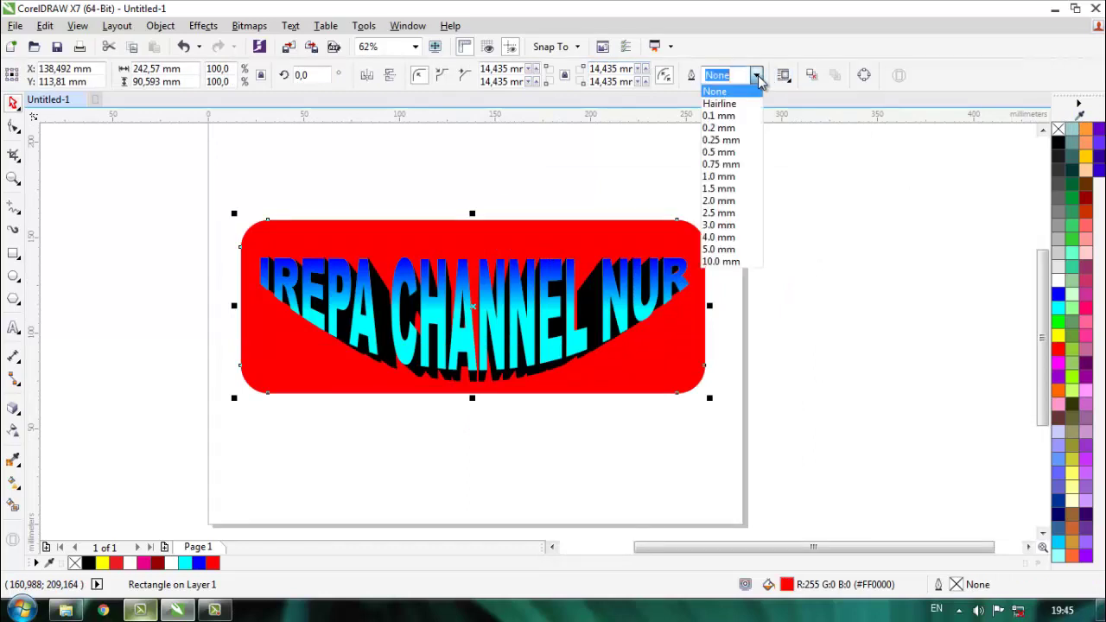
click(719, 188)
click(757, 75)
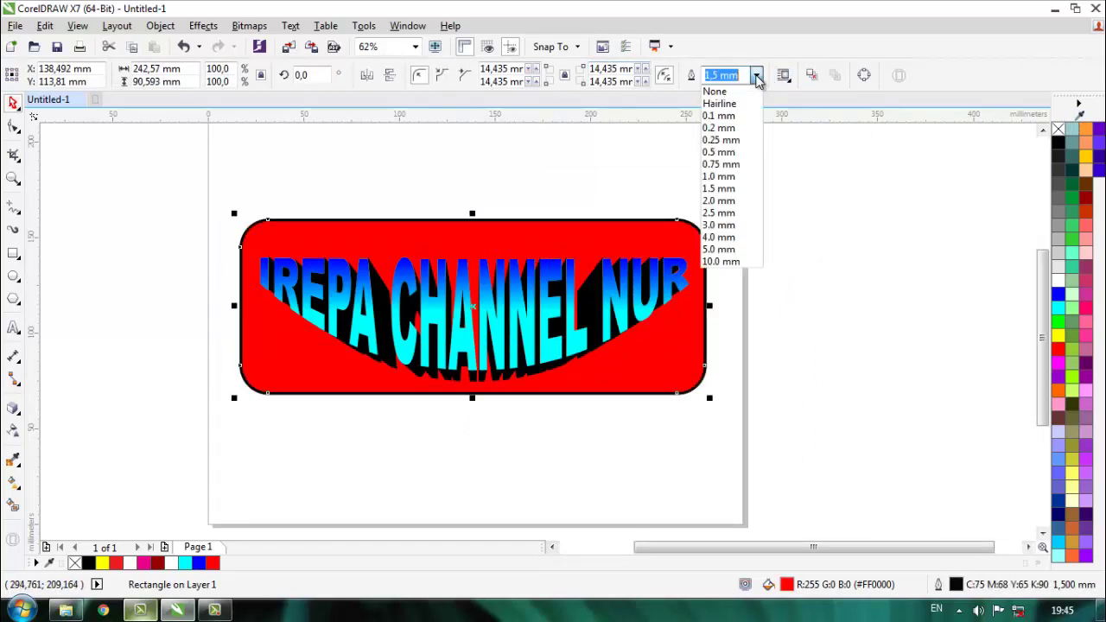
click(719, 213)
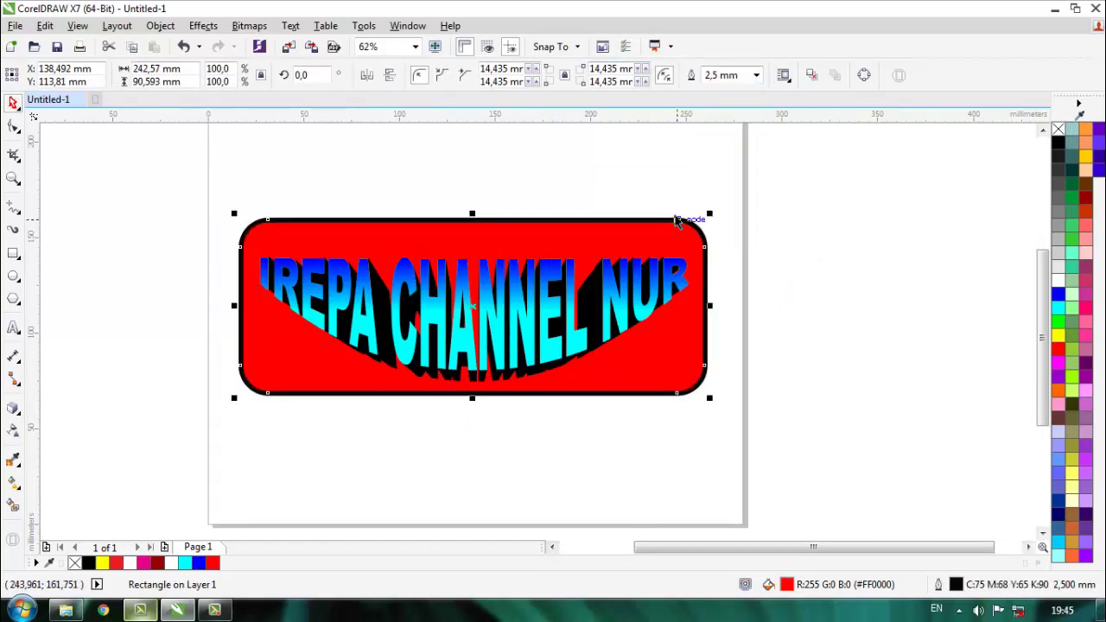
key(ctrl+q)
click(829, 235)
scroll(745, 229, down, 1)
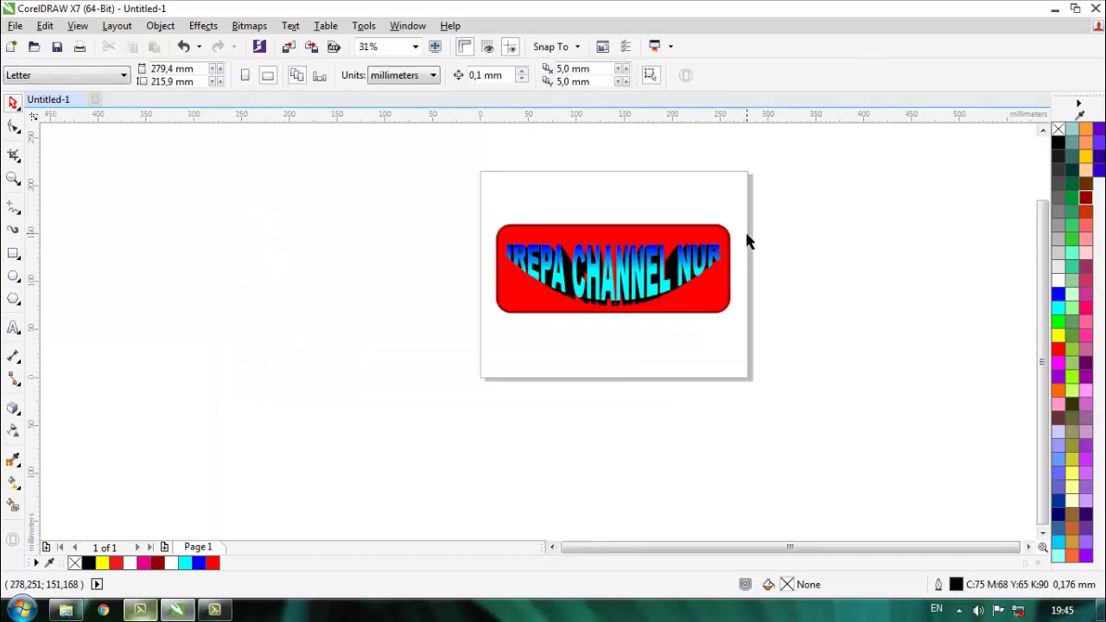
Examine the extruded lettering and the dark red border of the background up close
key(z)
drag(415, 234, 825, 295)
right_click(825, 295)
drag(367, 288, 907, 360)
key(space)
scroll(768, 318, down, 1)
key(z)
drag(439, 210, 907, 390)
key(space)
Try moving the blue-to-cyan letter faces away from their black extrusion and undo the move
drag(570, 362, 750, 320)
key(ctrl+z)
click(854, 313)
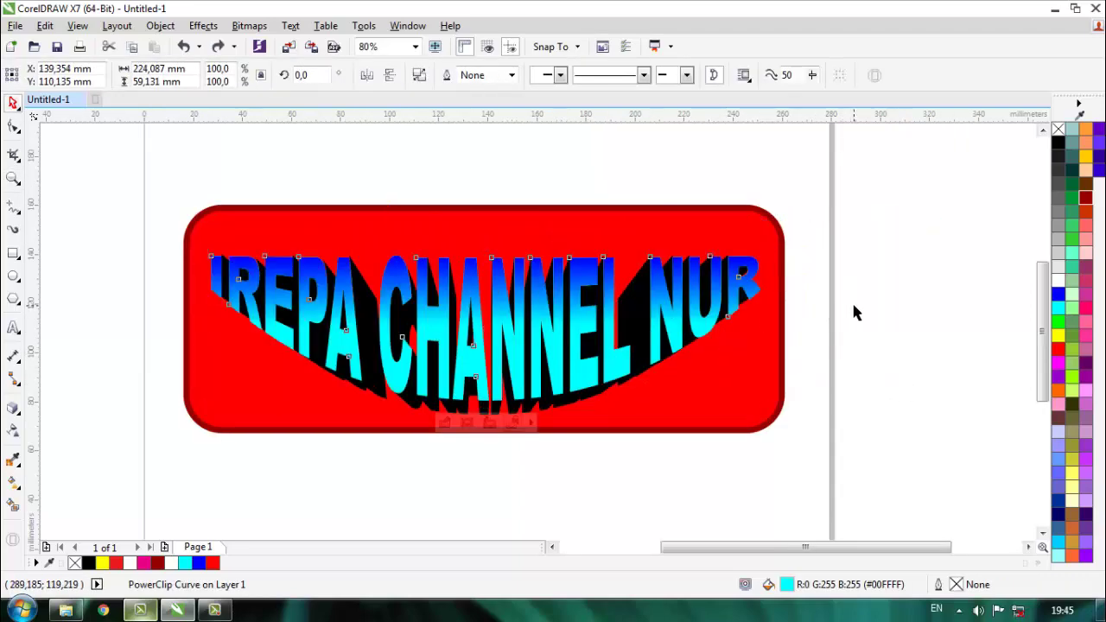
key(shift+F4)
key(z)
drag(306, 230, 798, 406)
drag(158, 176, 815, 476)
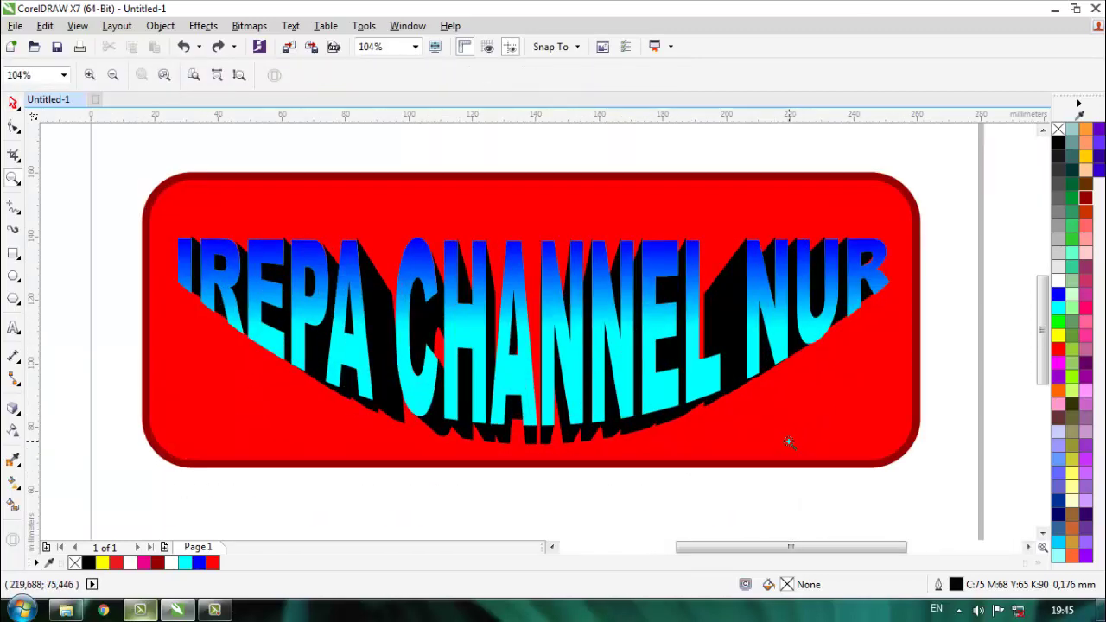